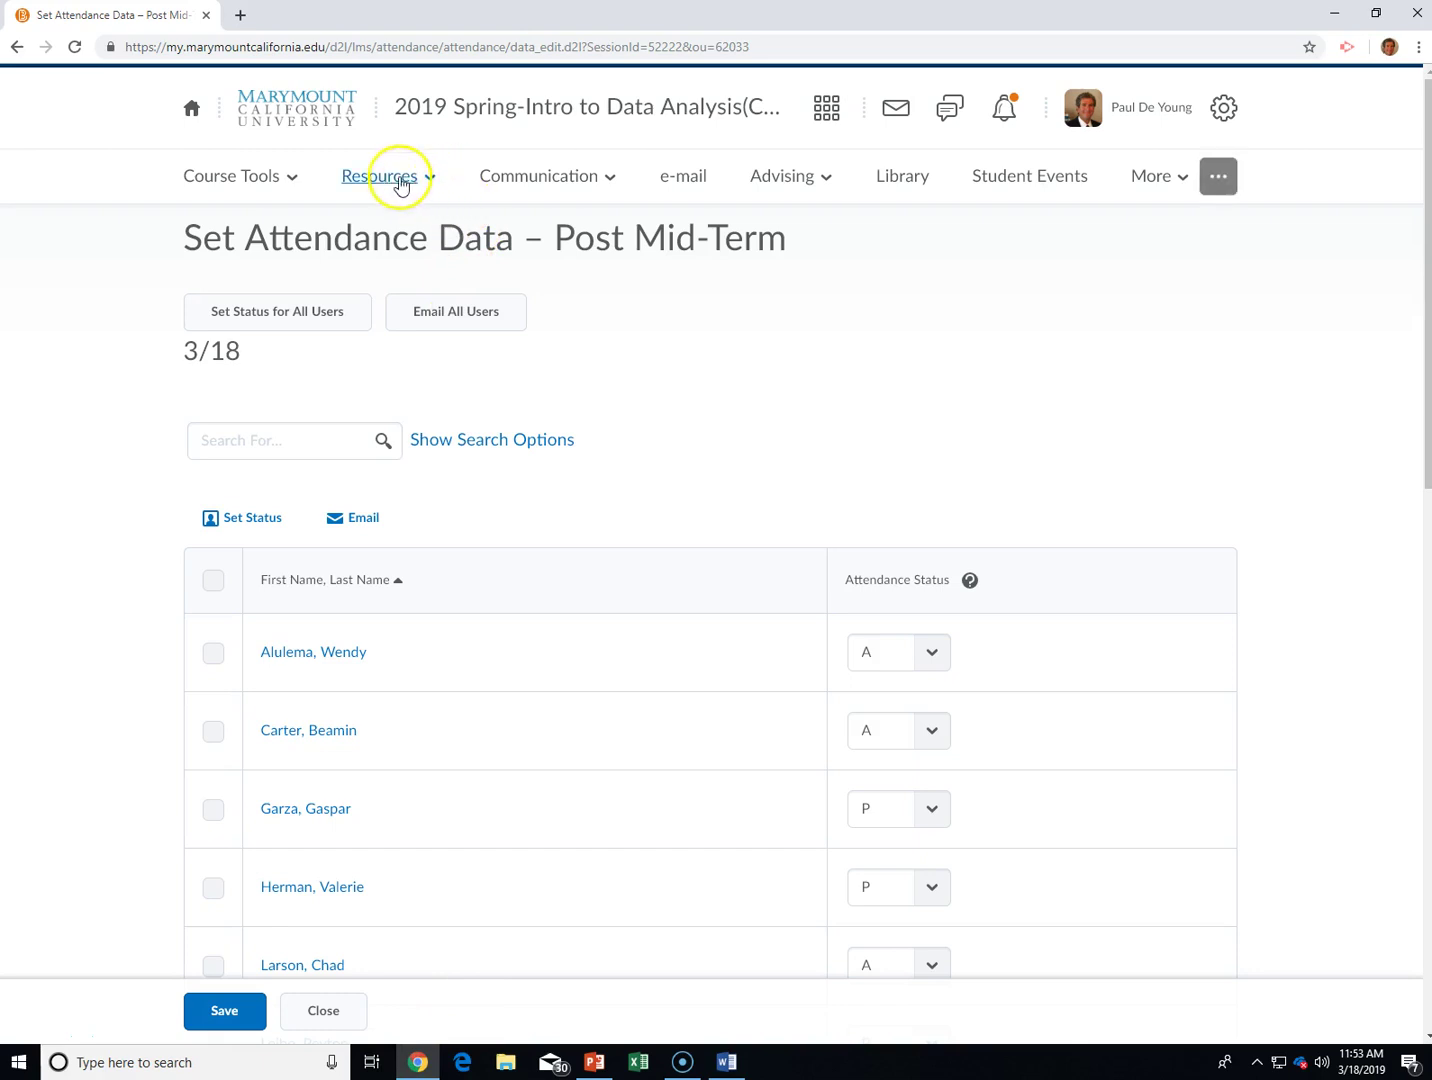
- Open Excel Module 6 SAM Project 1 from the SAM Project section of Module 6 in the course content
{"action": "left_click", "coordinate": [375, 238]}
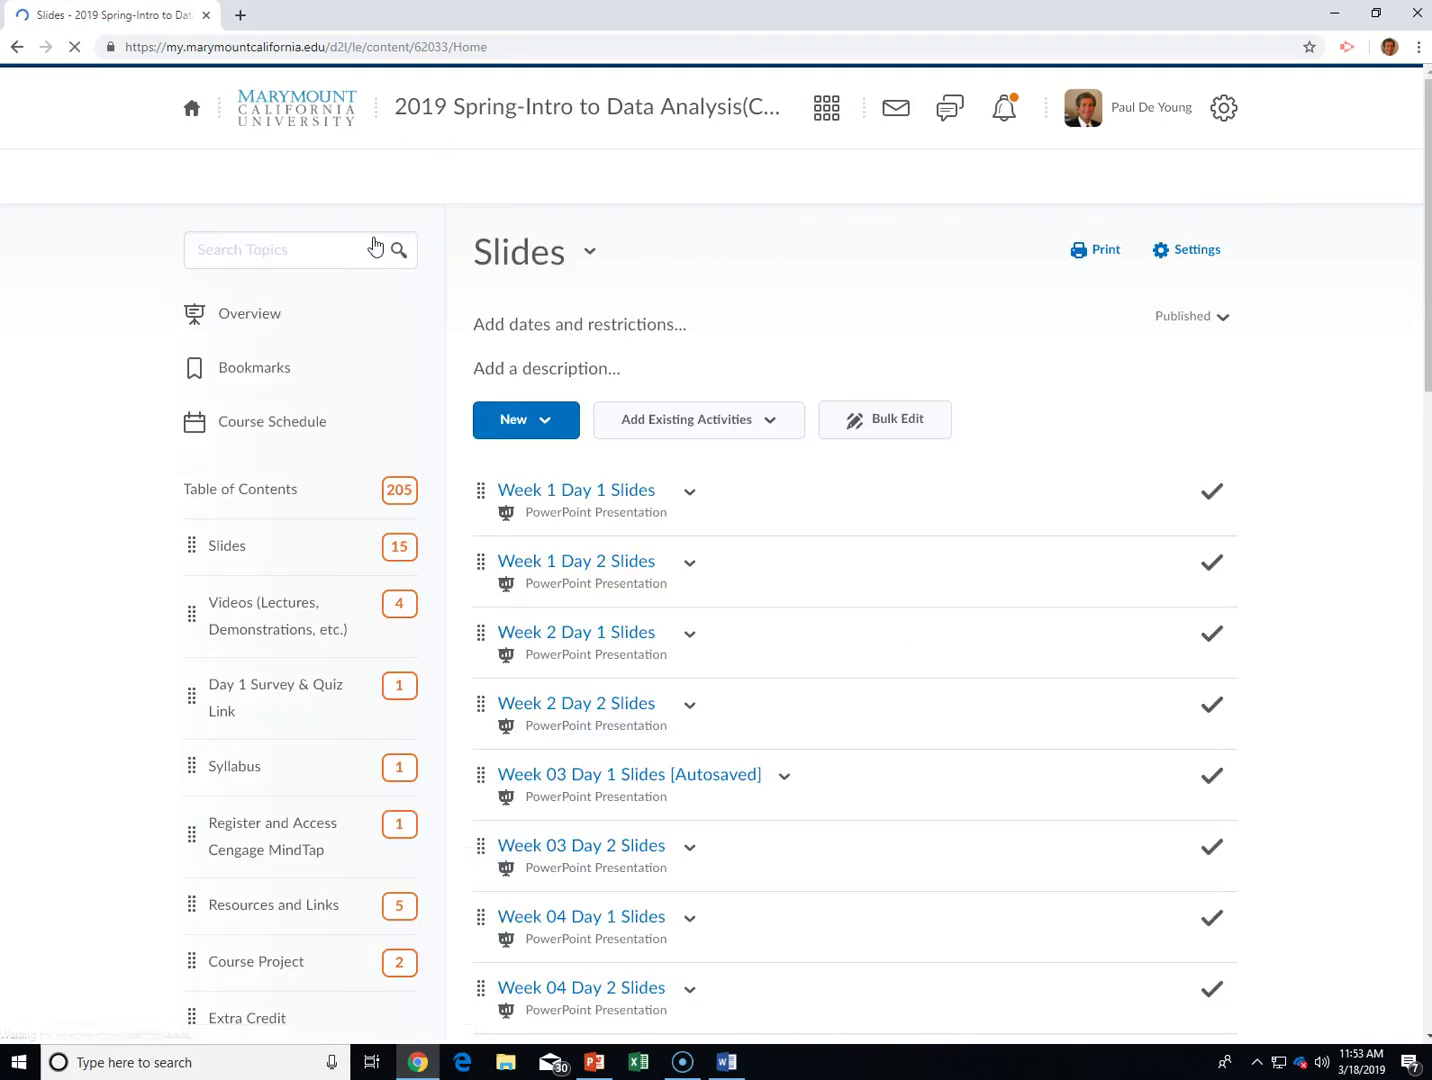
{"action": "scroll", "coordinate": [329, 495], "scroll_direction": "down", "scroll_amount": 4}
{"action": "scroll", "coordinate": [329, 495], "scroll_direction": "down", "scroll_amount": 6}
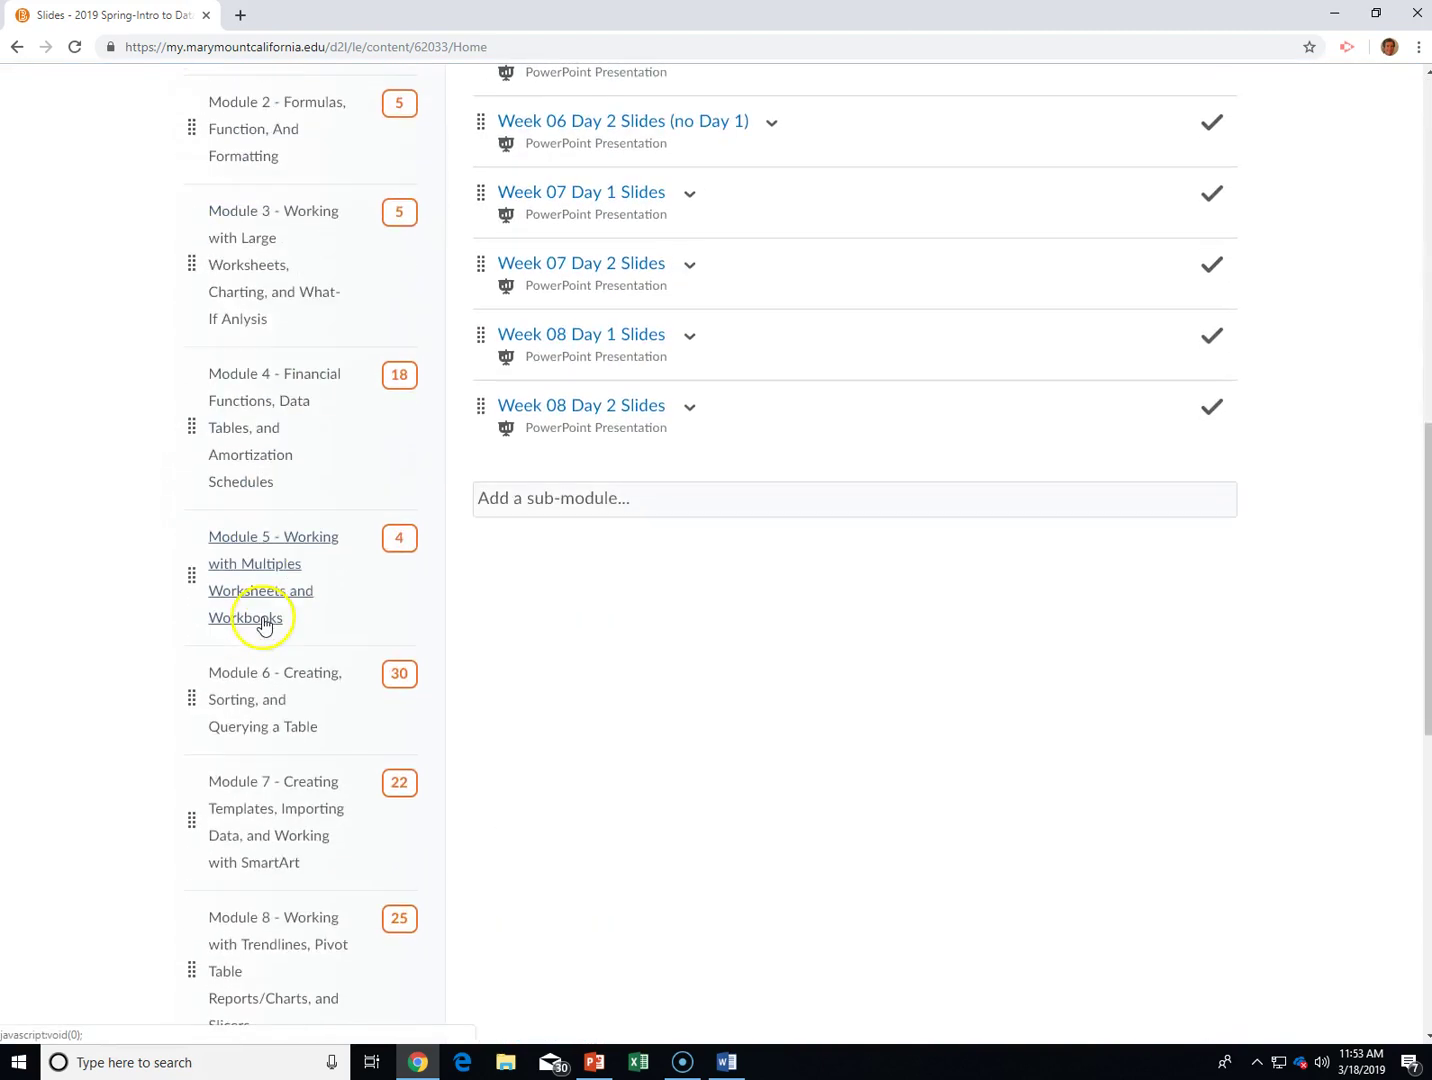
{"action": "left_click", "coordinate": [255, 706]}
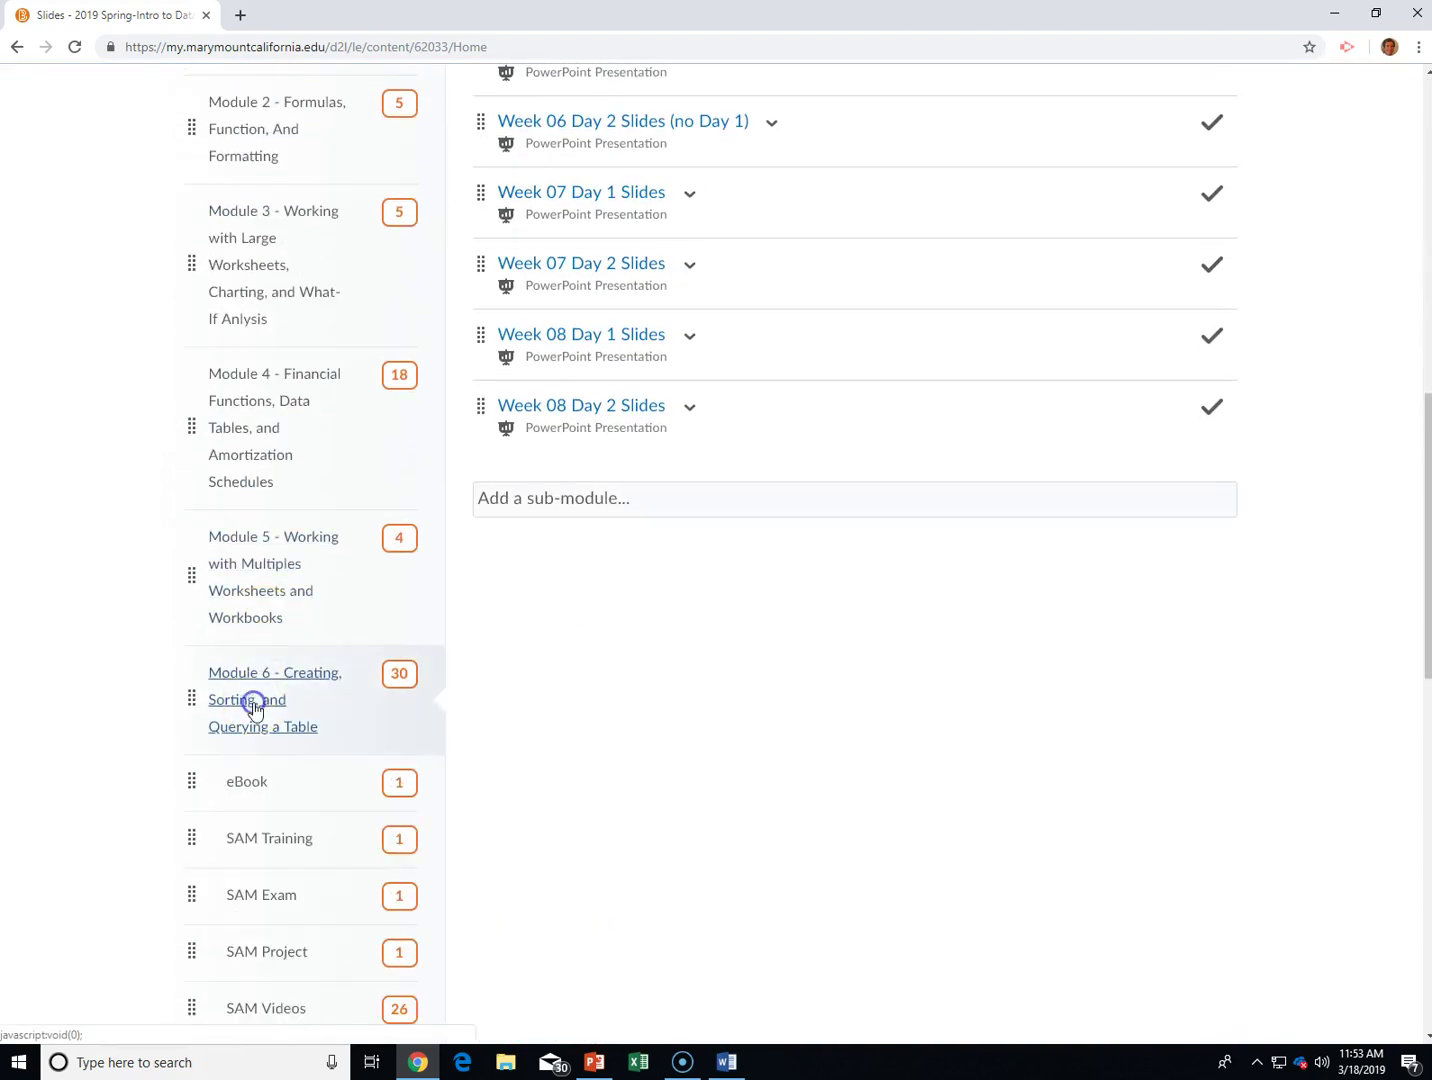
{"action": "left_click", "coordinate": [246, 958]}
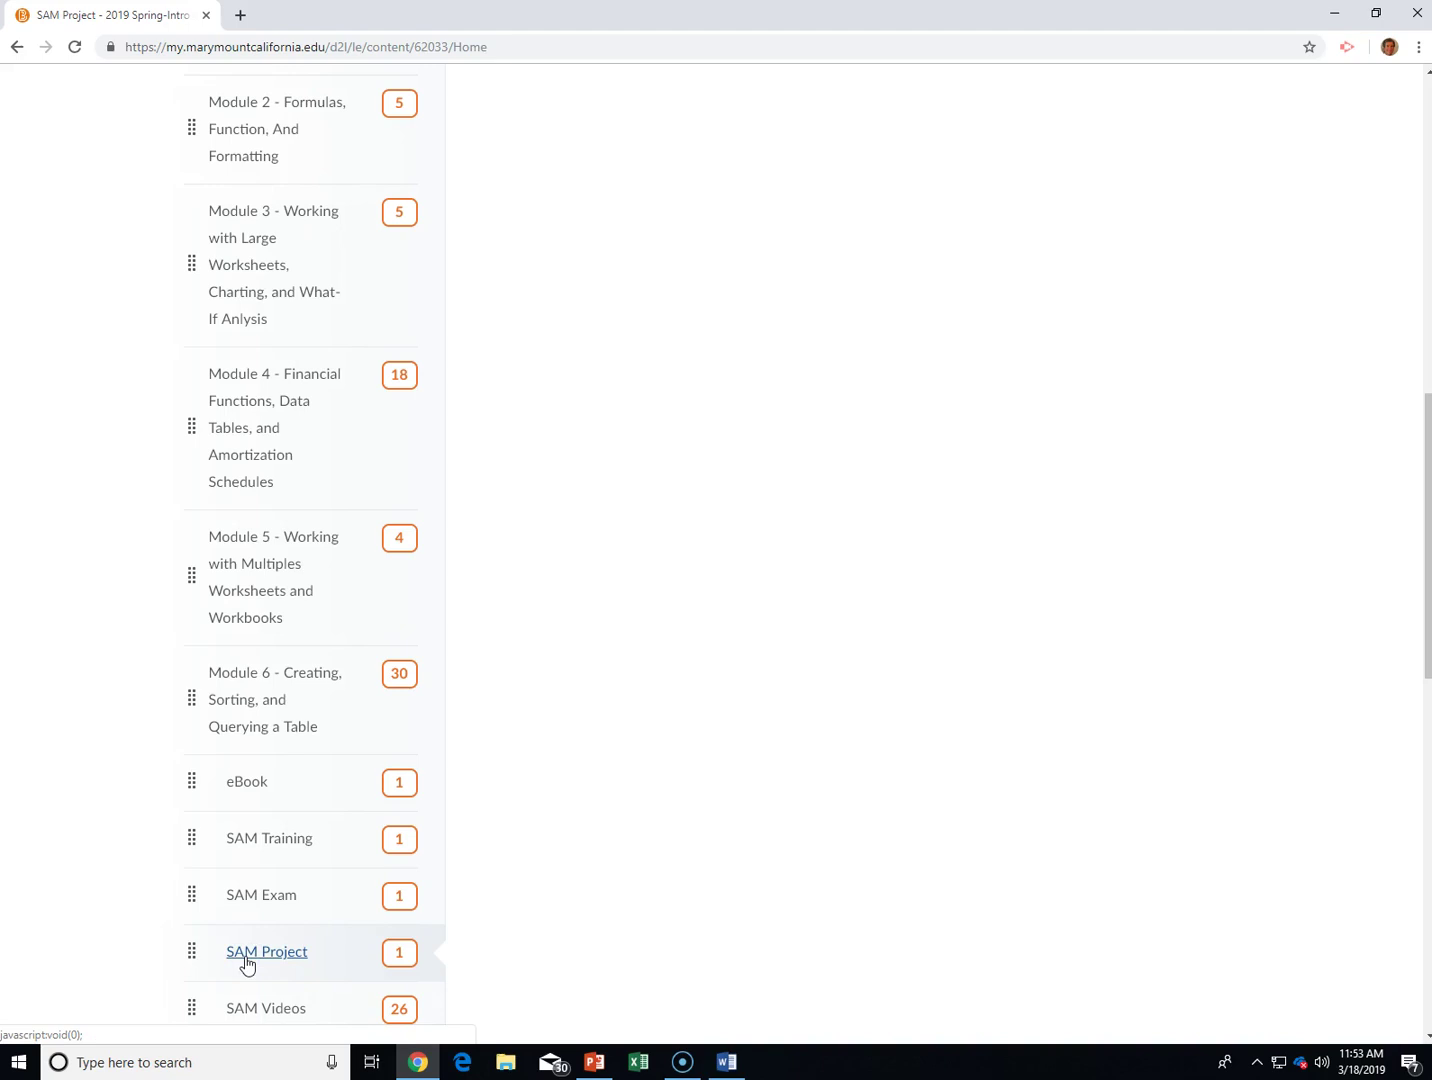
{"action": "scroll", "coordinate": [710, 592], "scroll_direction": "up", "scroll_amount": 10}
{"action": "left_click", "coordinate": [634, 495]}
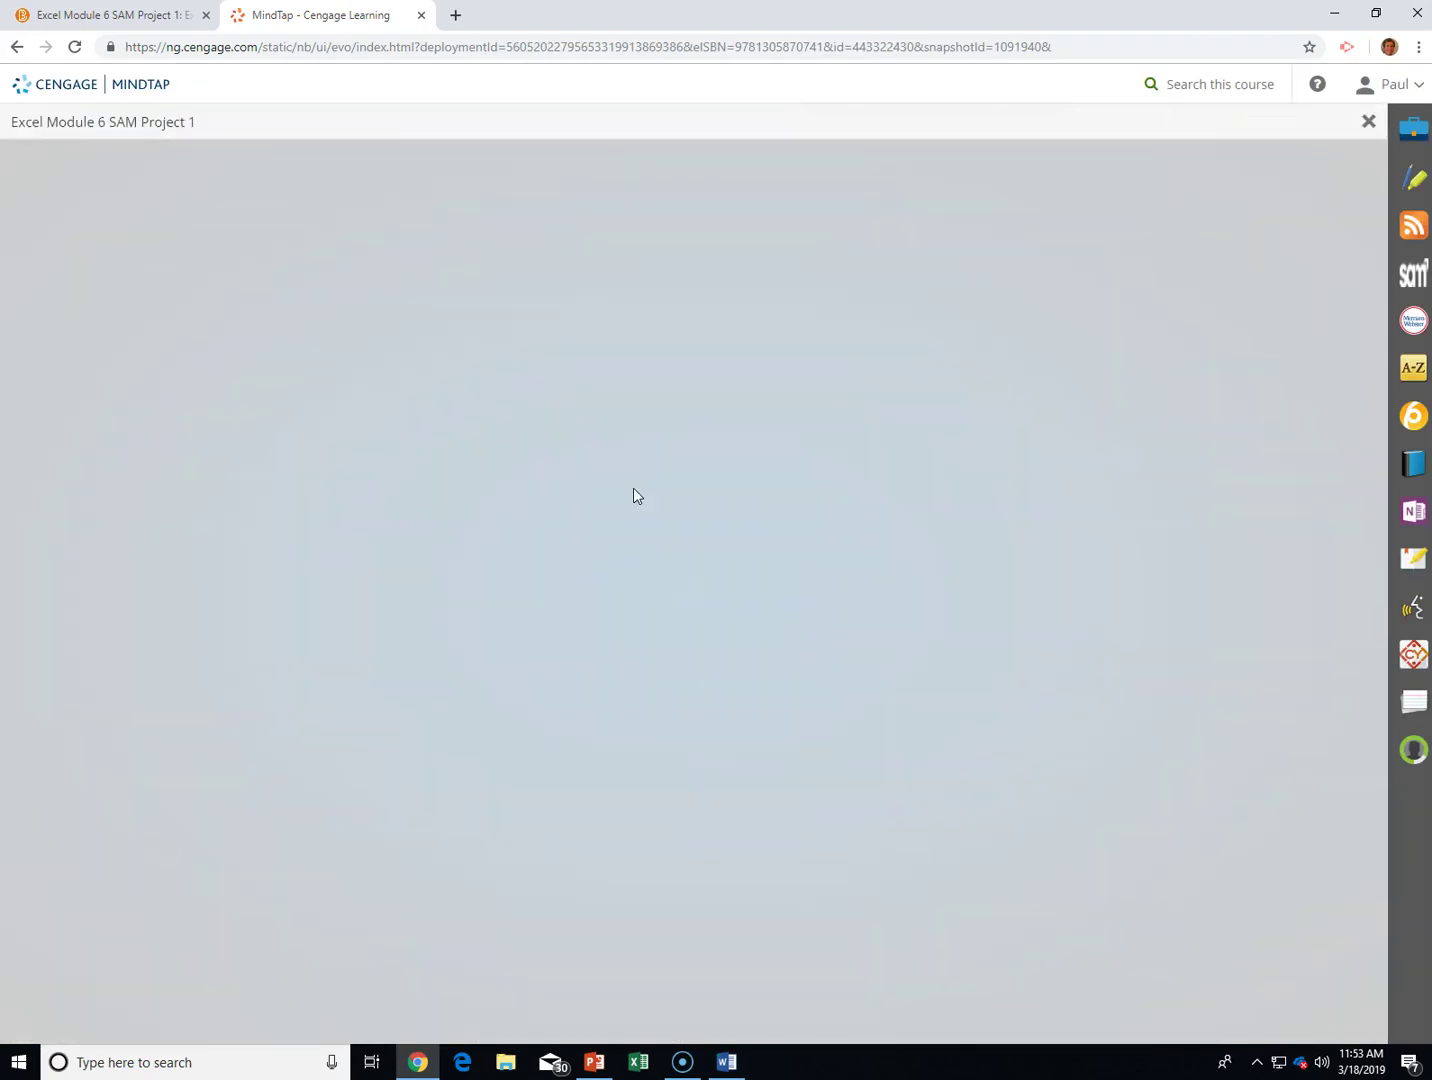
- Go back to step 1 of the project, download its Excel start file and open it for editing
{"action": "left_click", "coordinate": [1072, 361]}
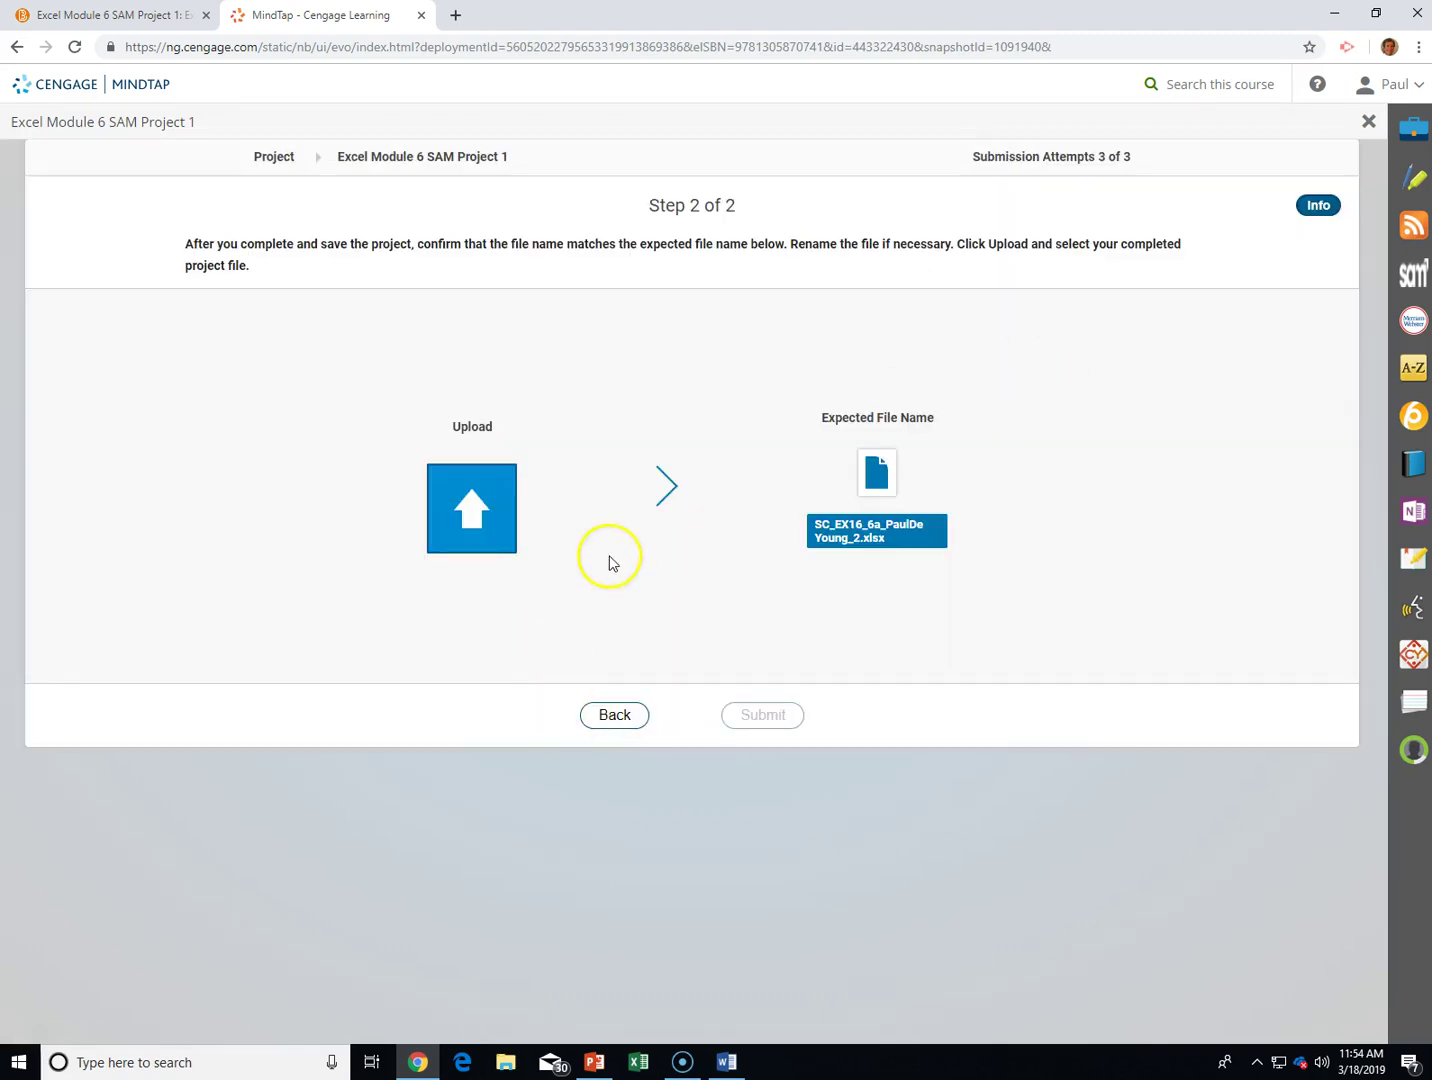
{"action": "left_click", "coordinate": [612, 716]}
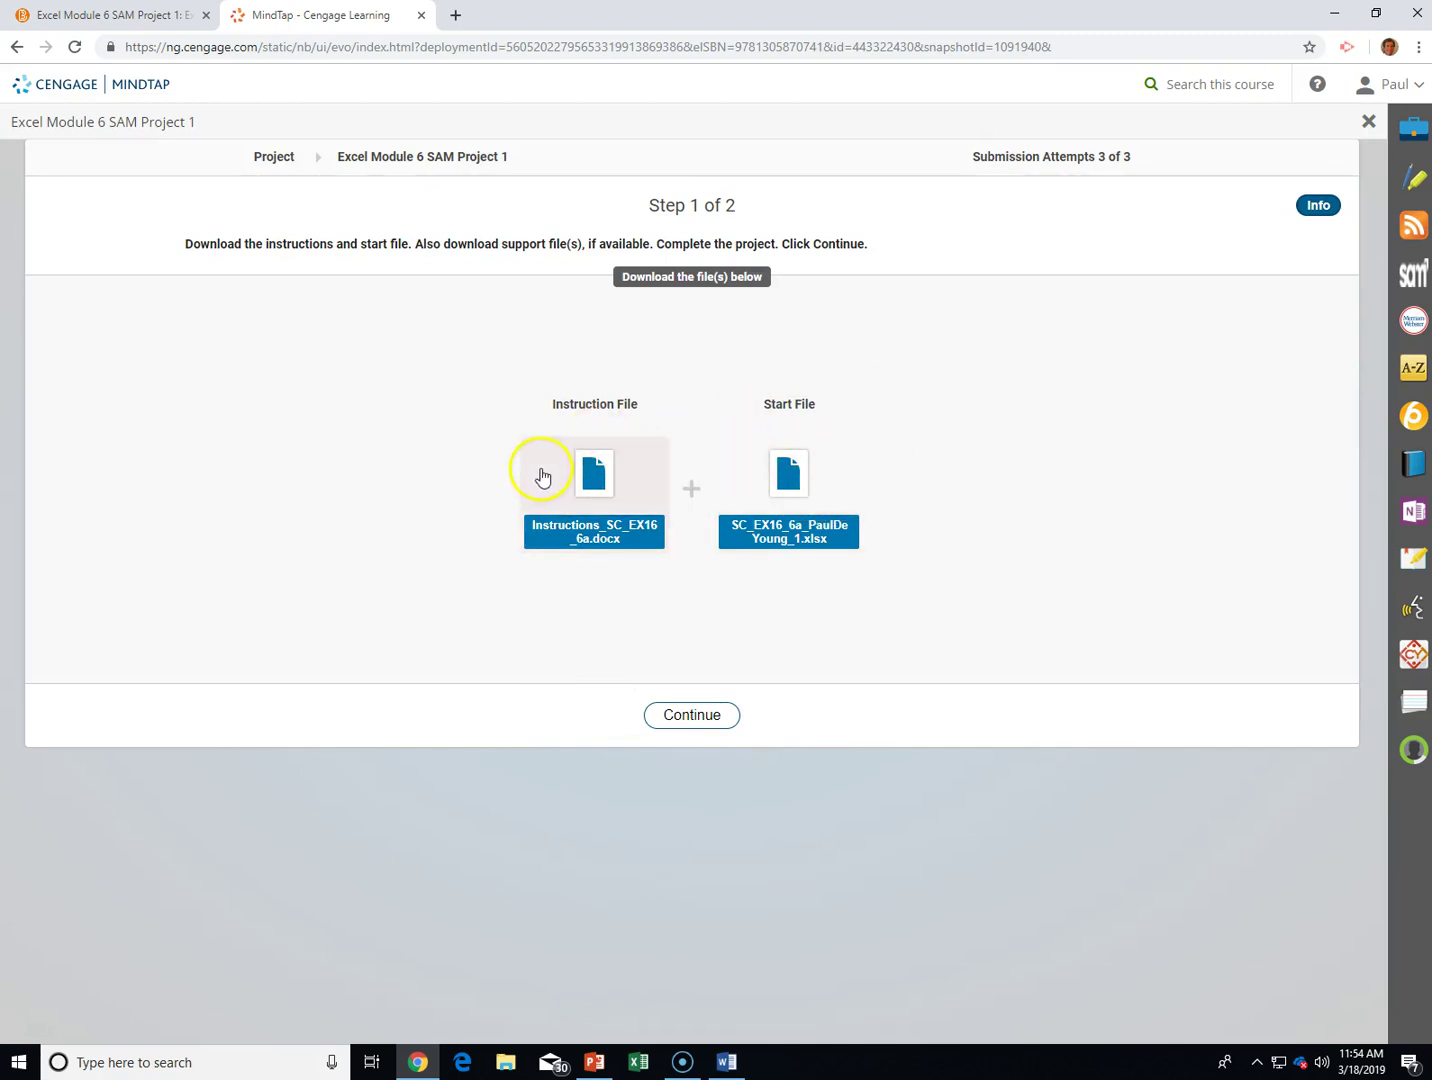
{"action": "left_click", "coordinate": [763, 494]}
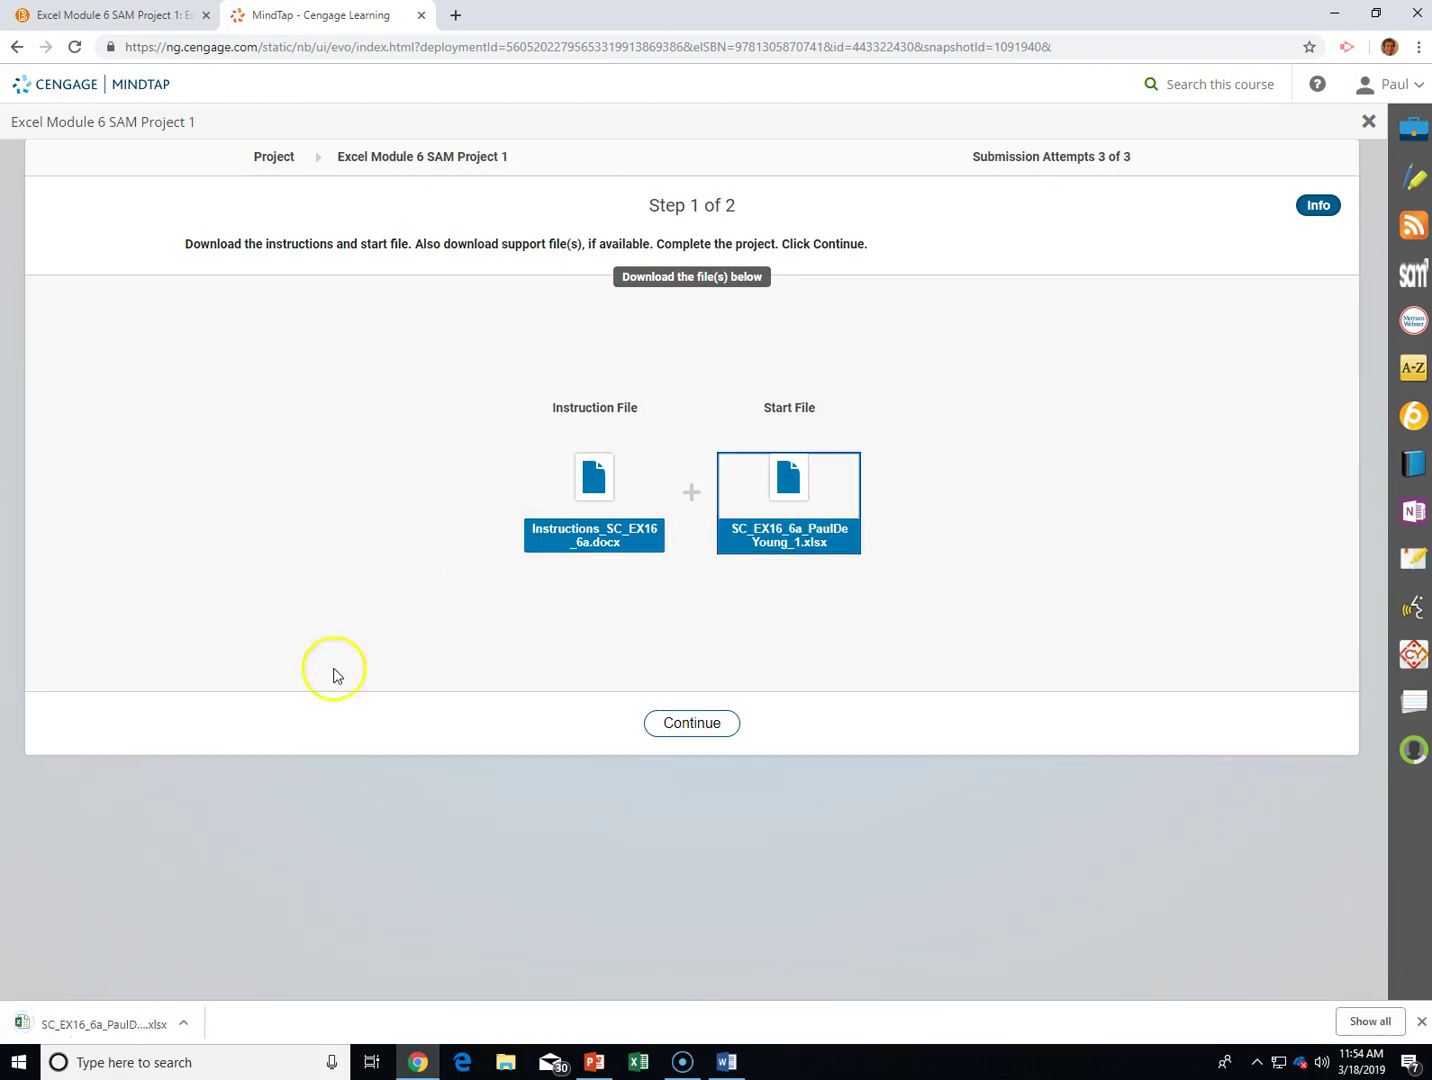
{"action": "left_click", "coordinate": [135, 1040]}
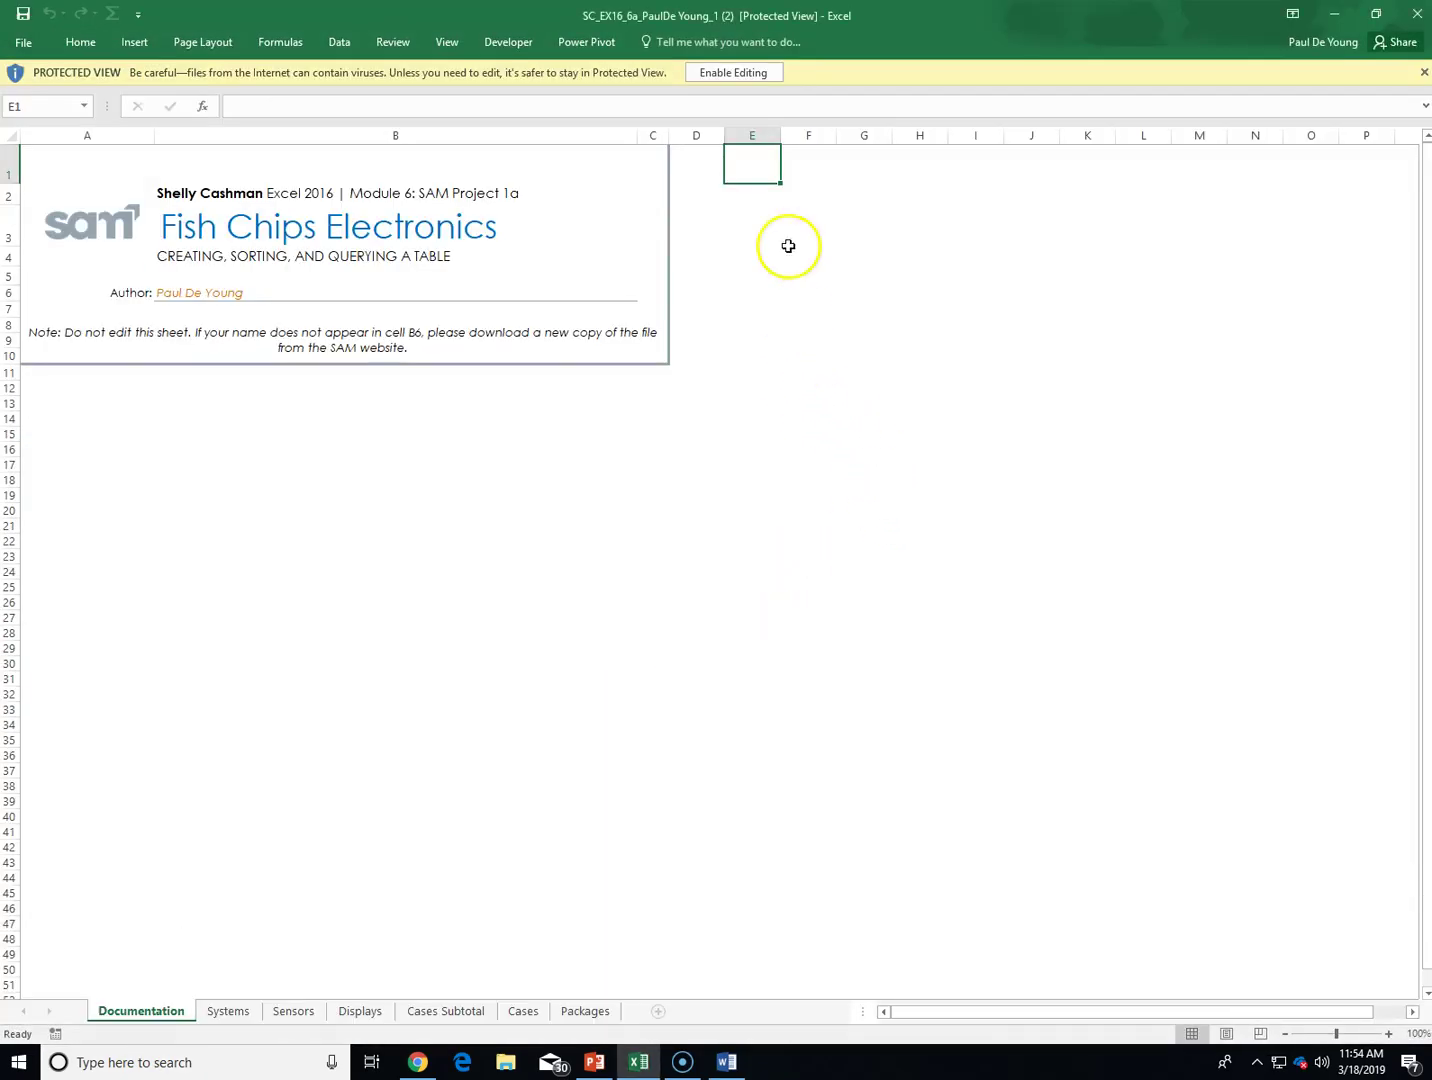
{"action": "left_click", "coordinate": [721, 73]}
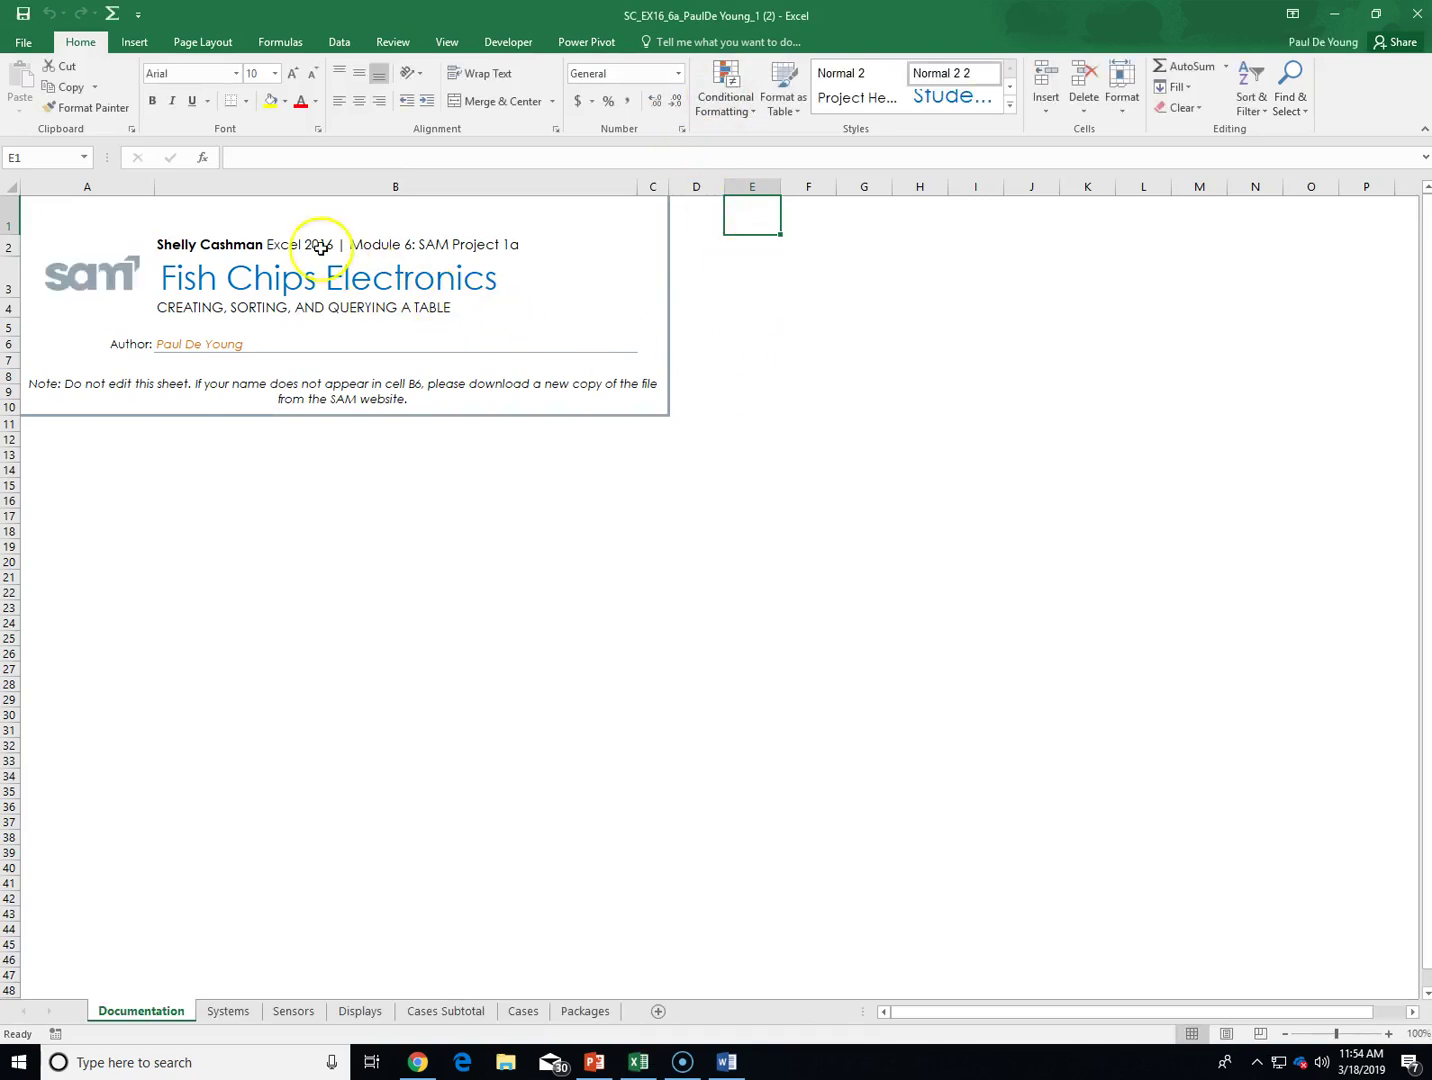
- Start saving the workbook under a new name and choose the university OneDrive as the location
{"action": "left_click", "coordinate": [19, 45]}
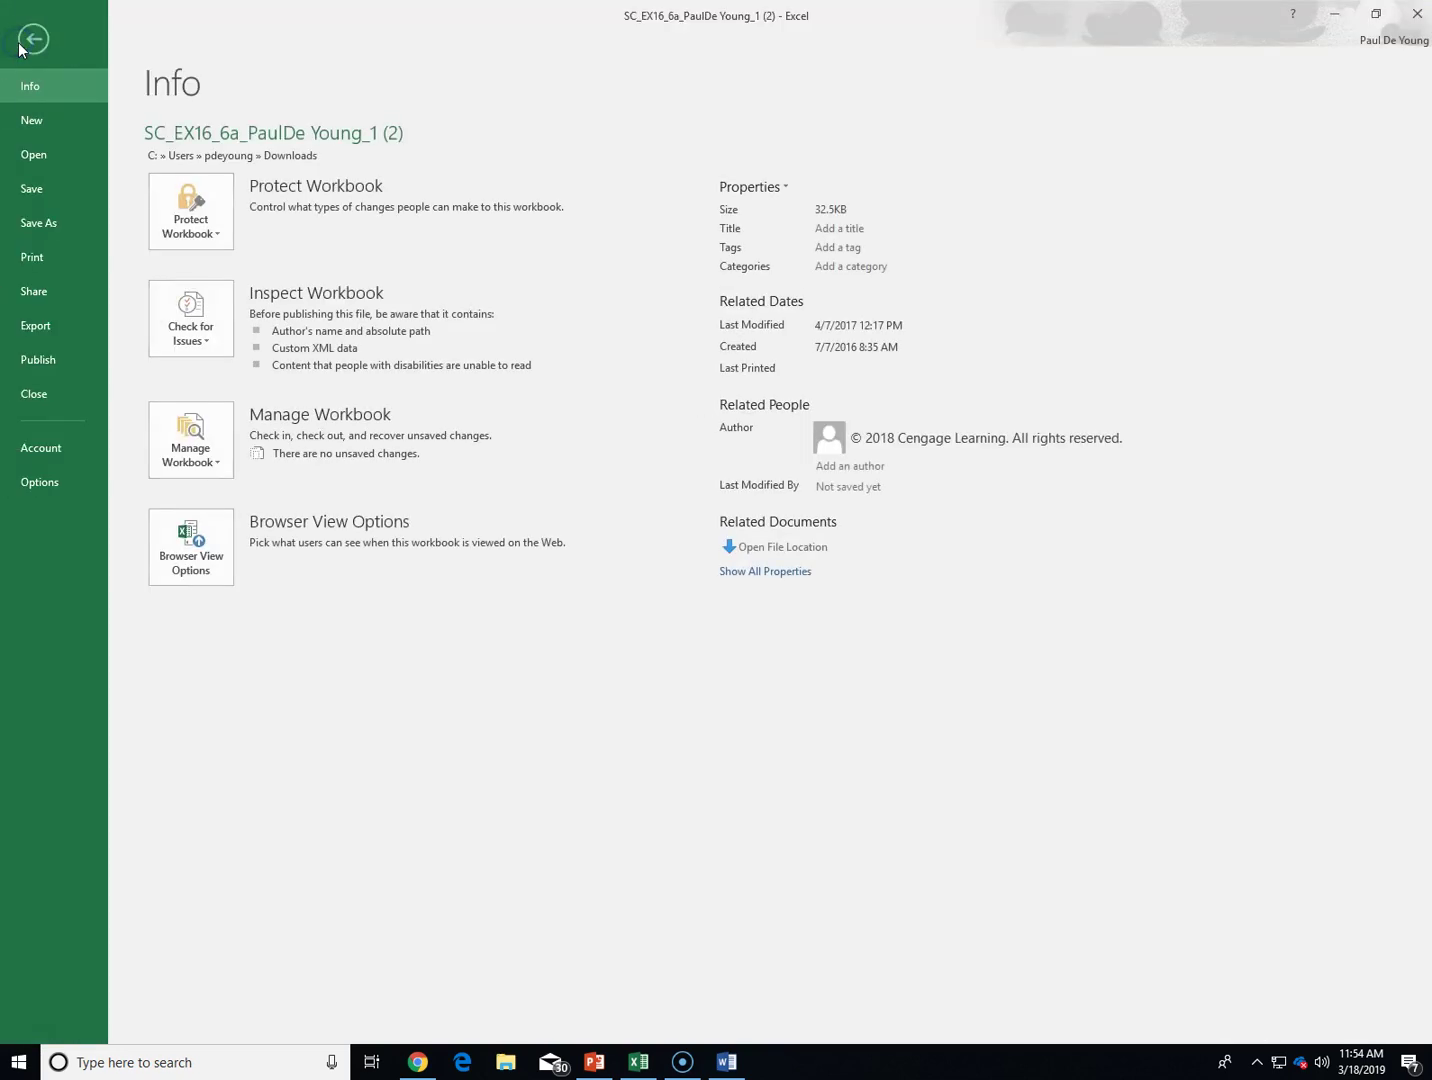
{"action": "left_click", "coordinate": [35, 224]}
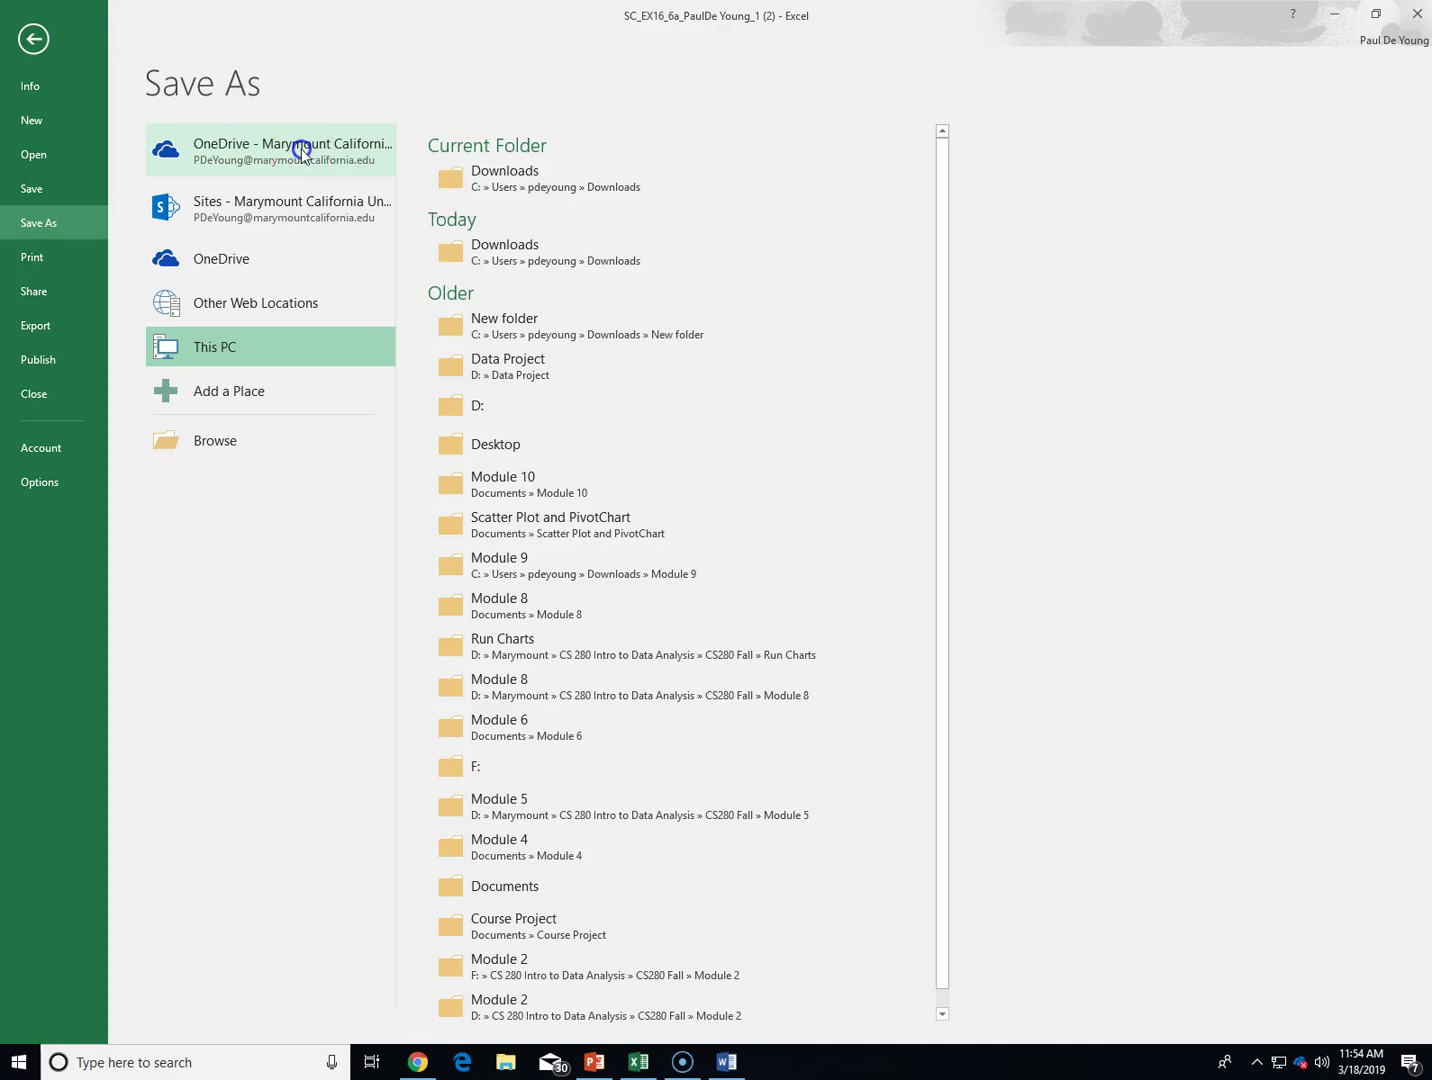
{"action": "left_click", "coordinate": [301, 150]}
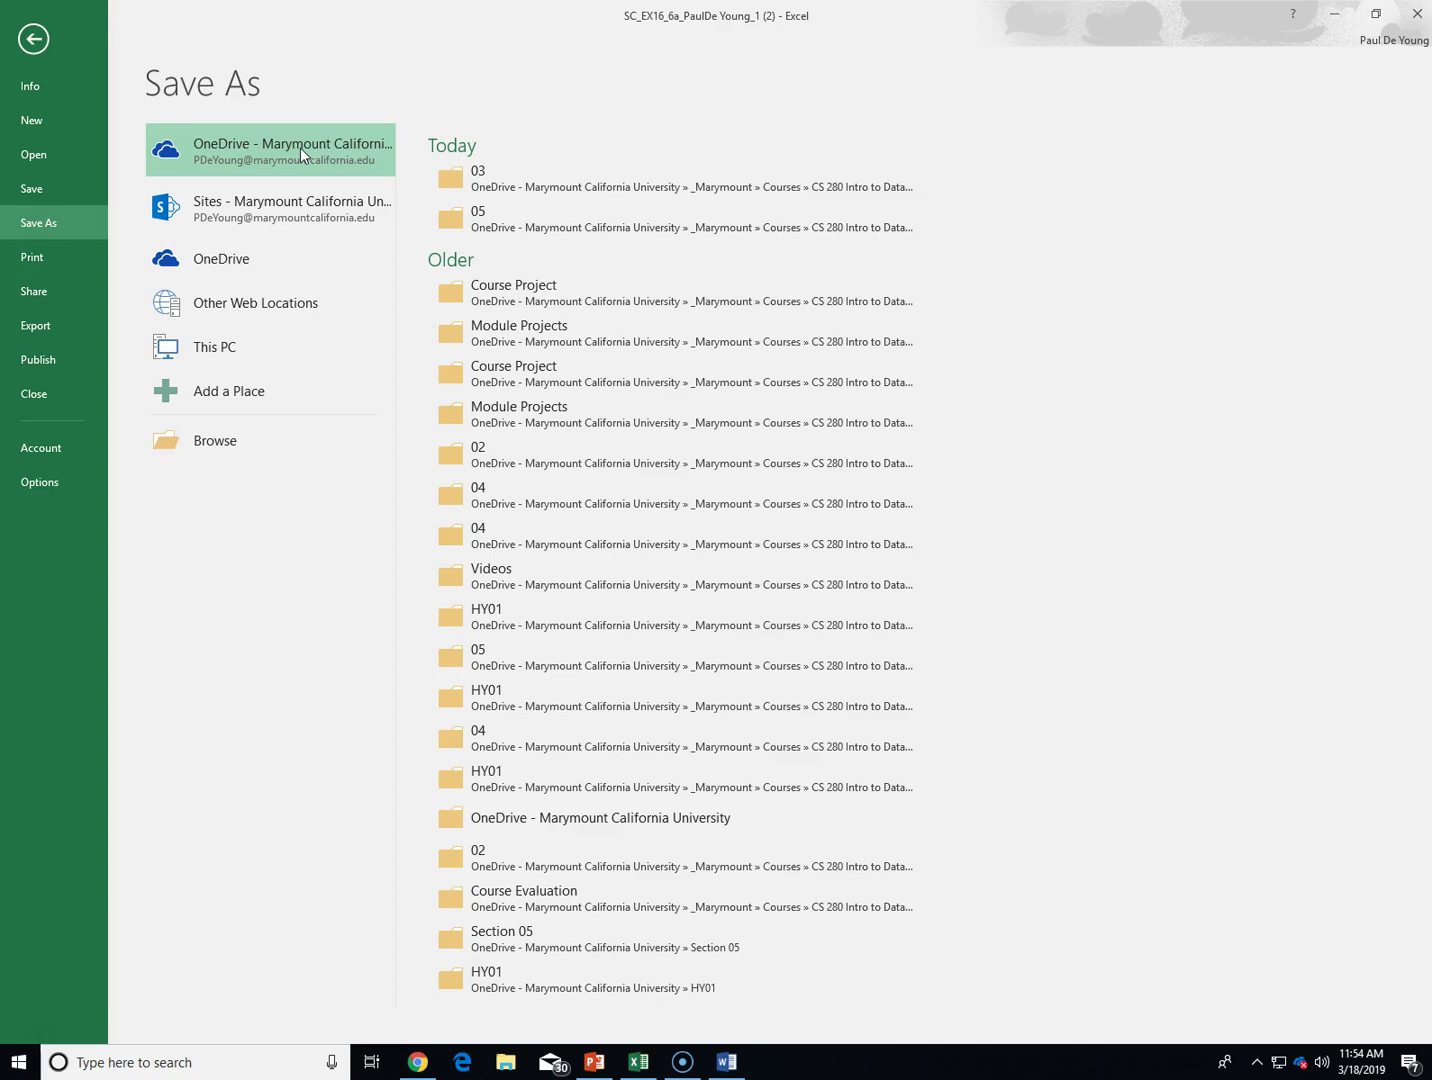
- Switch to Chrome, follow the course site's e-mail link to Office 365 and open OneDrive
{"action": "left_click", "coordinate": [418, 1066]}
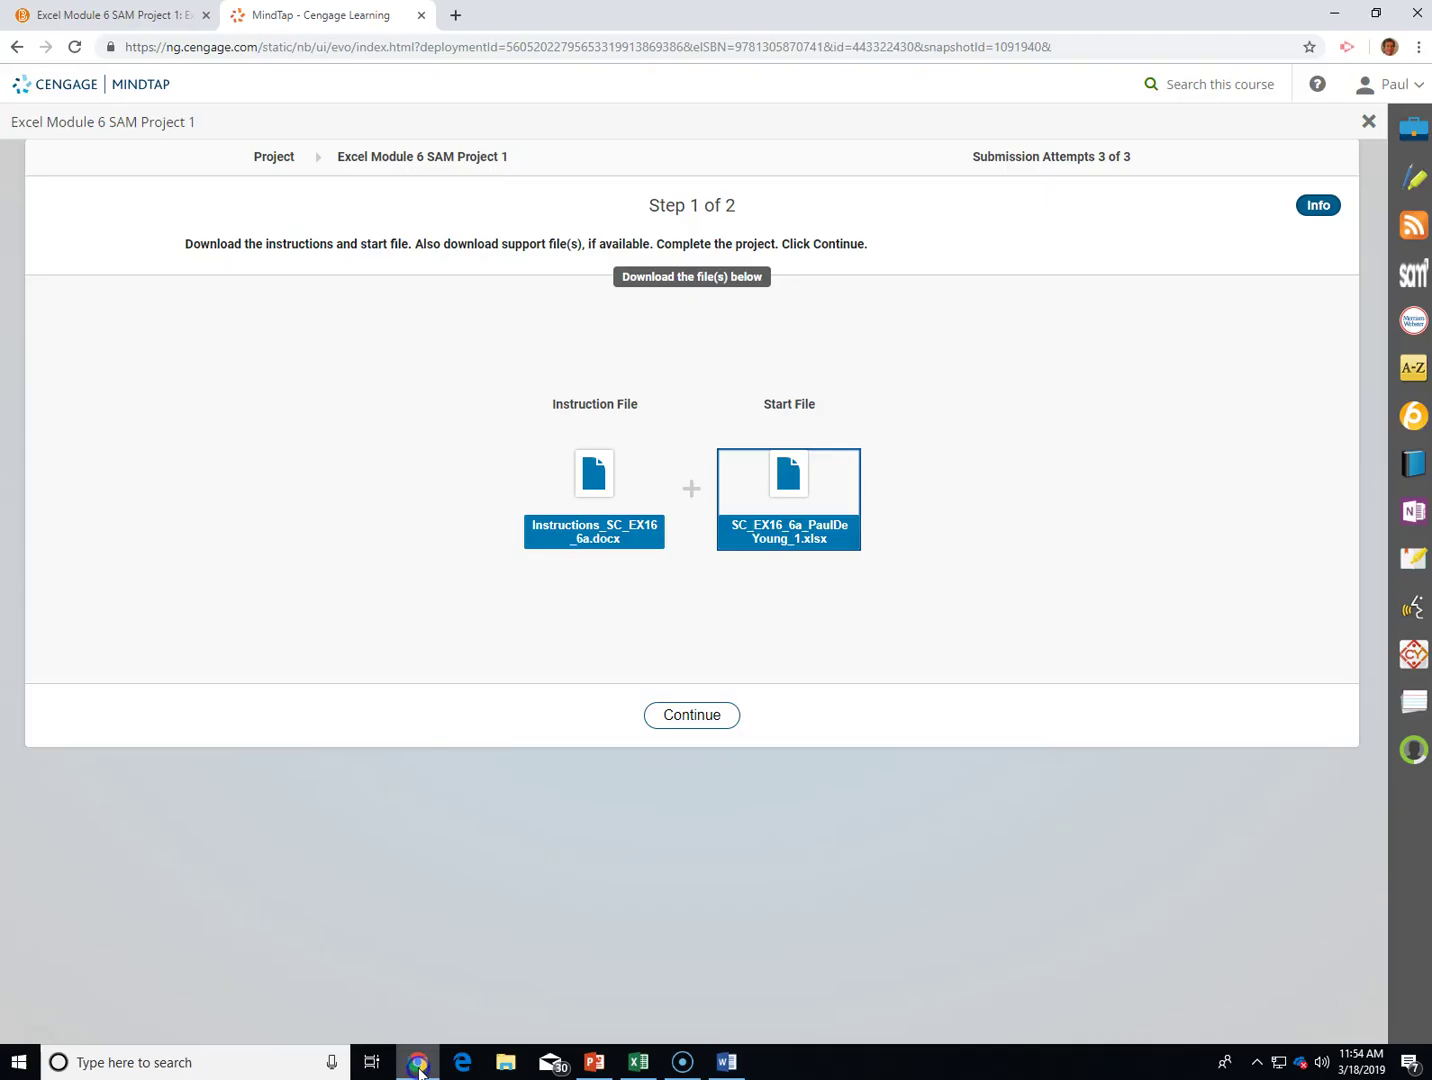
{"action": "left_click", "coordinate": [140, 16]}
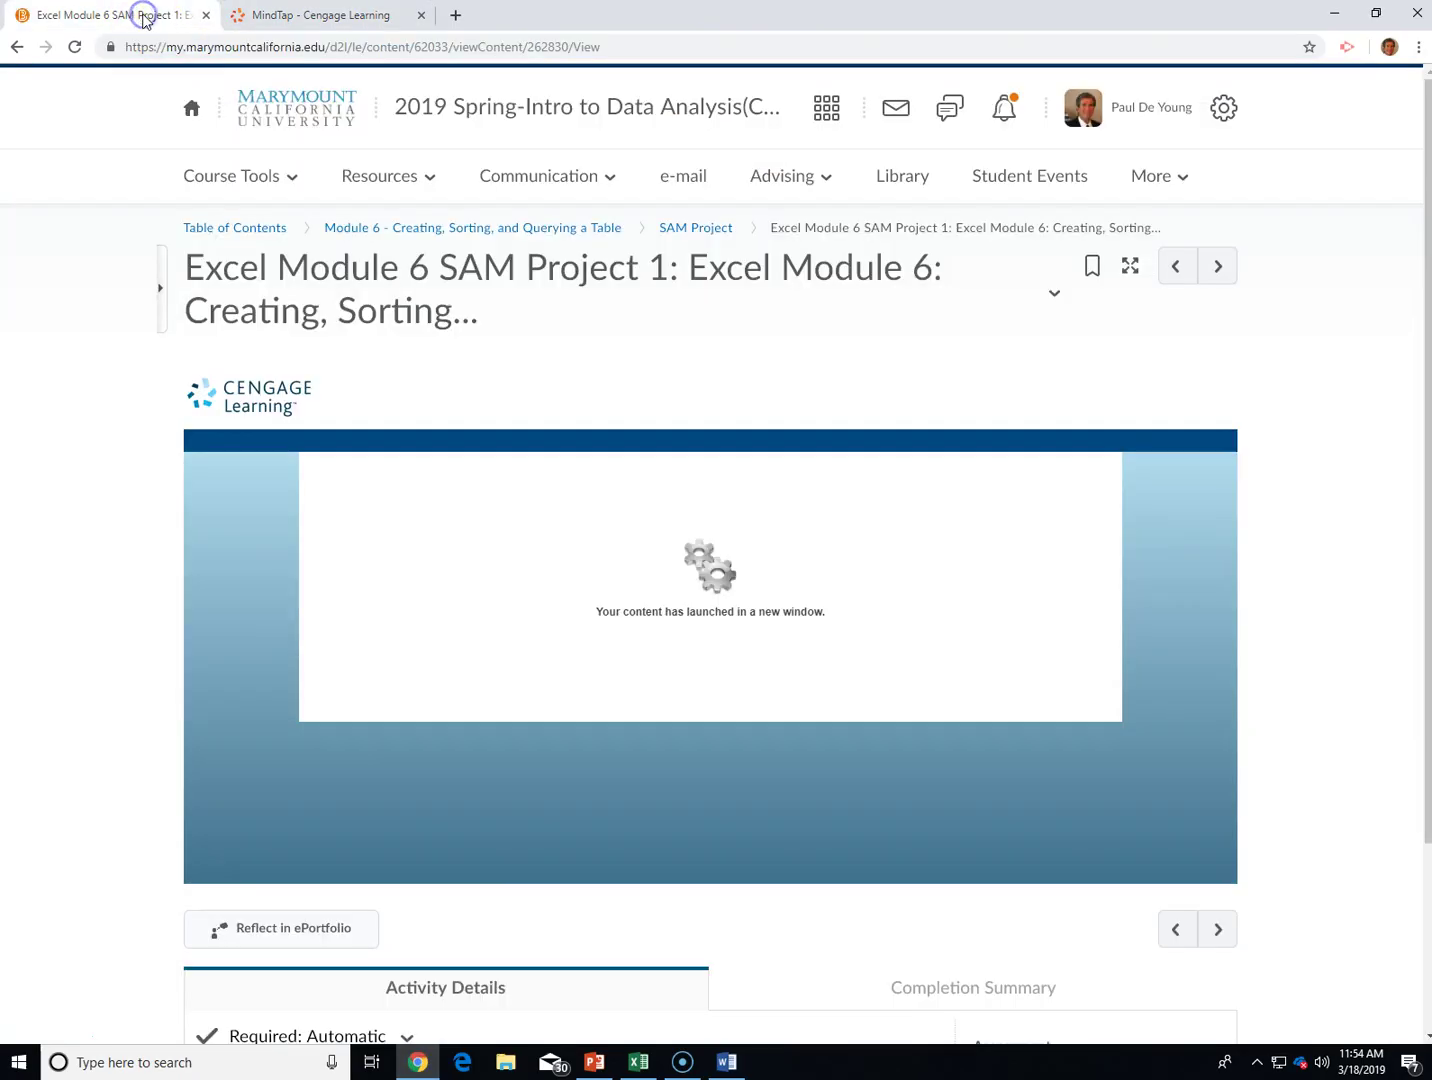
{"action": "left_click", "coordinate": [686, 179]}
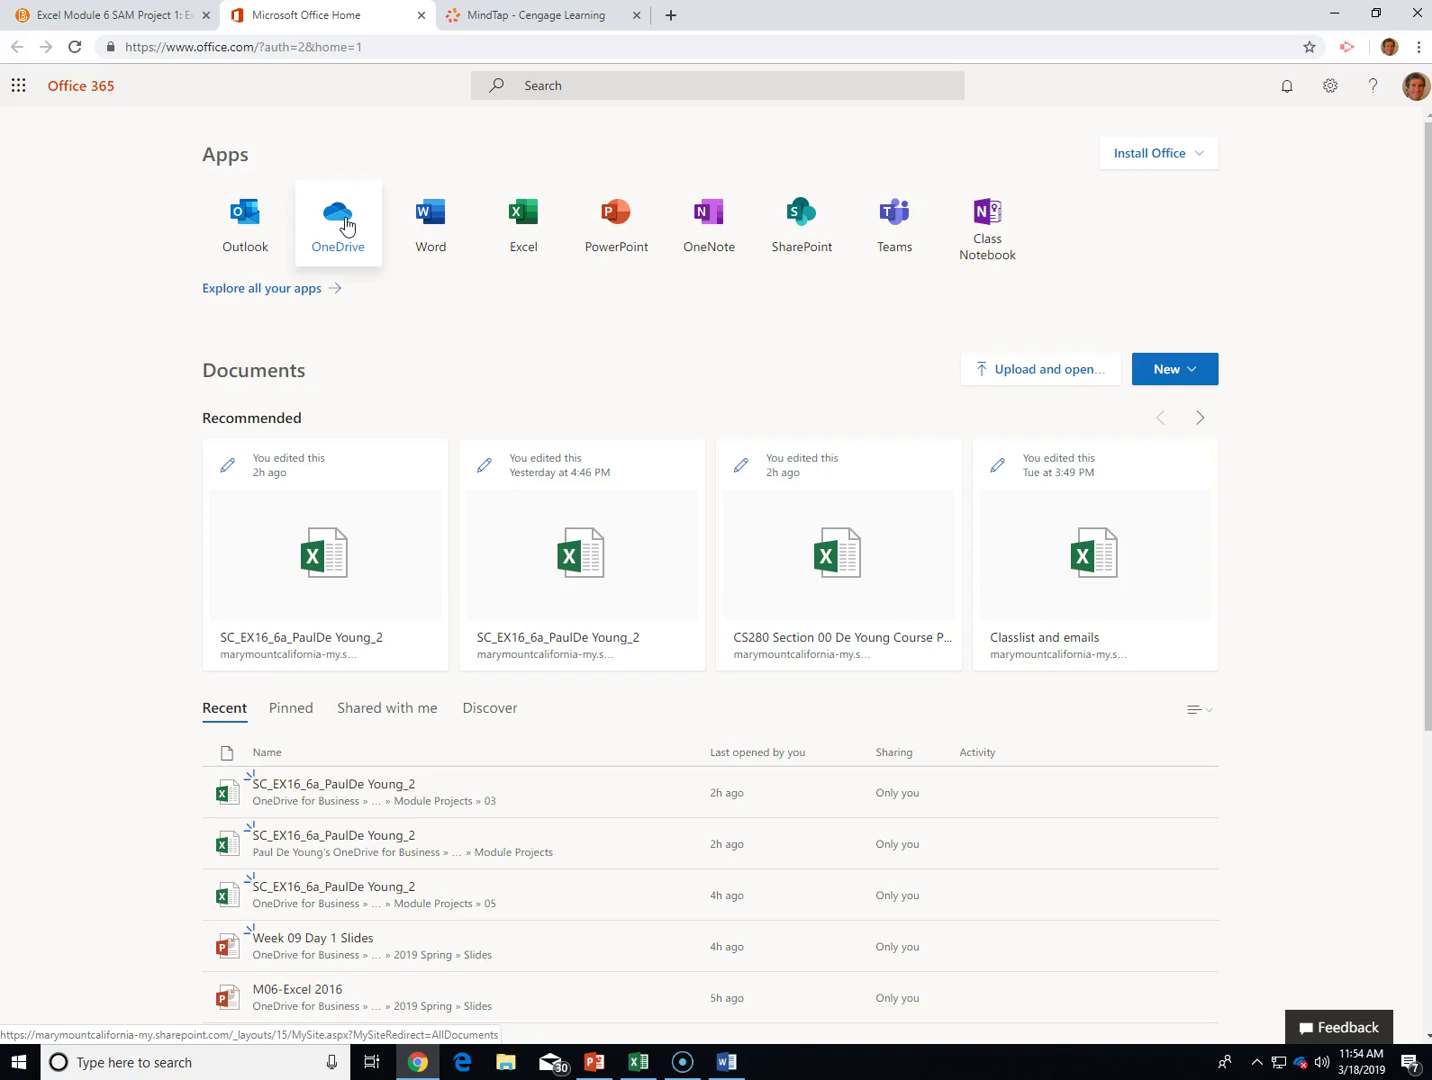
{"action": "left_click", "coordinate": [340, 220]}
{"action": "left_click", "coordinate": [368, 182]}
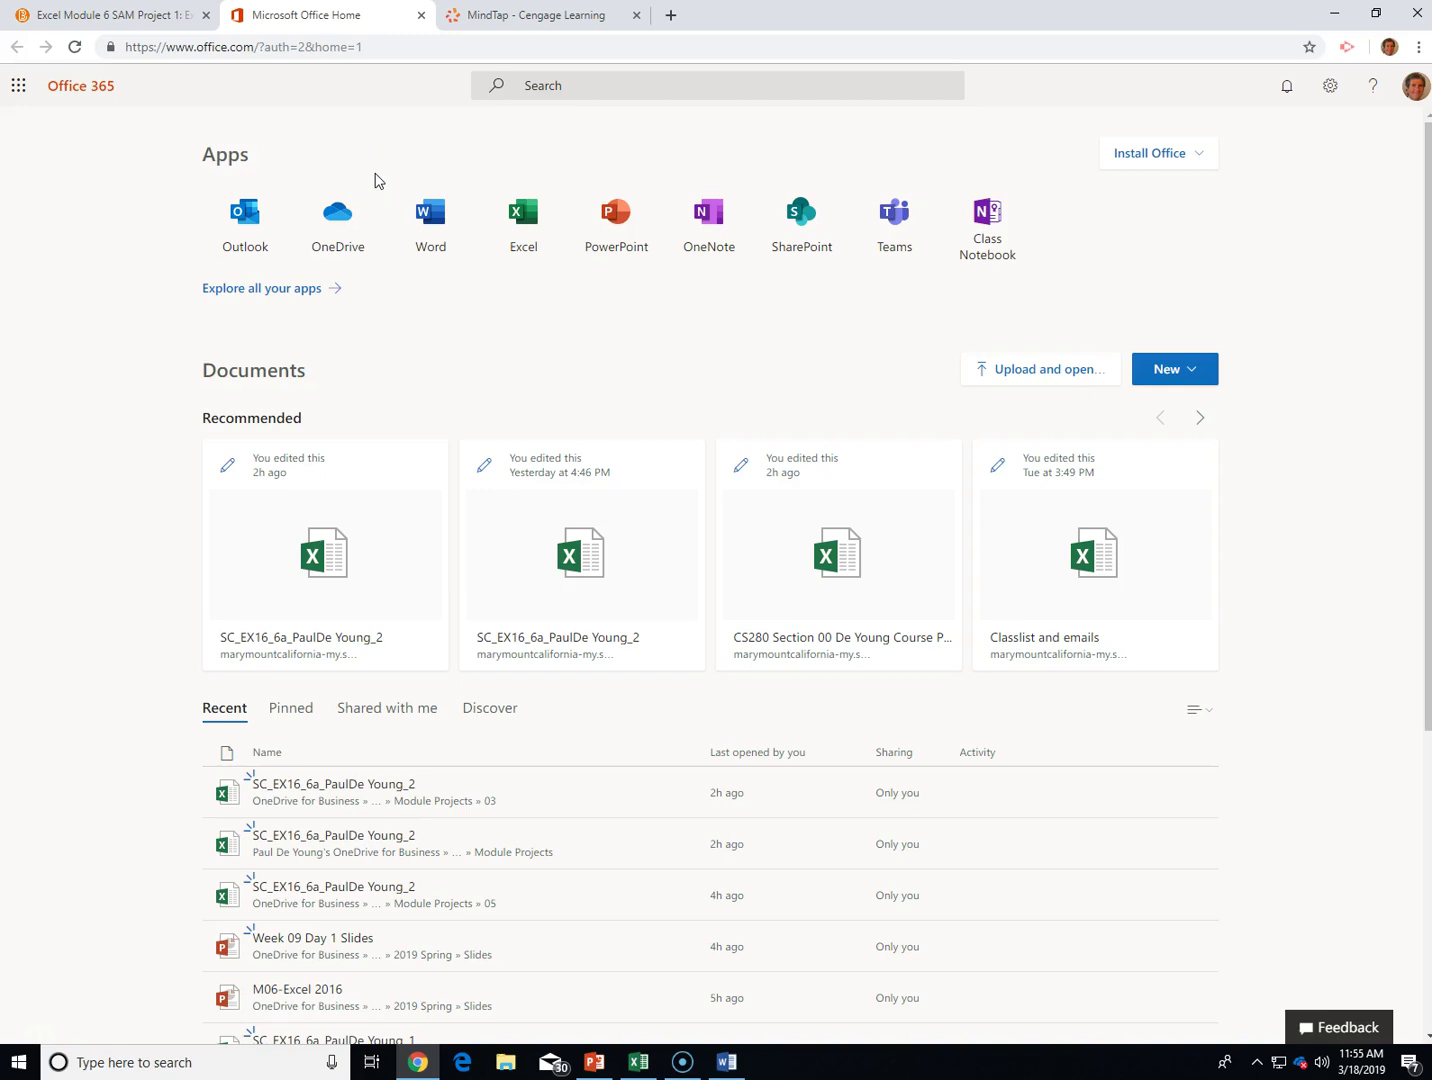
{"action": "left_click", "coordinate": [341, 231]}
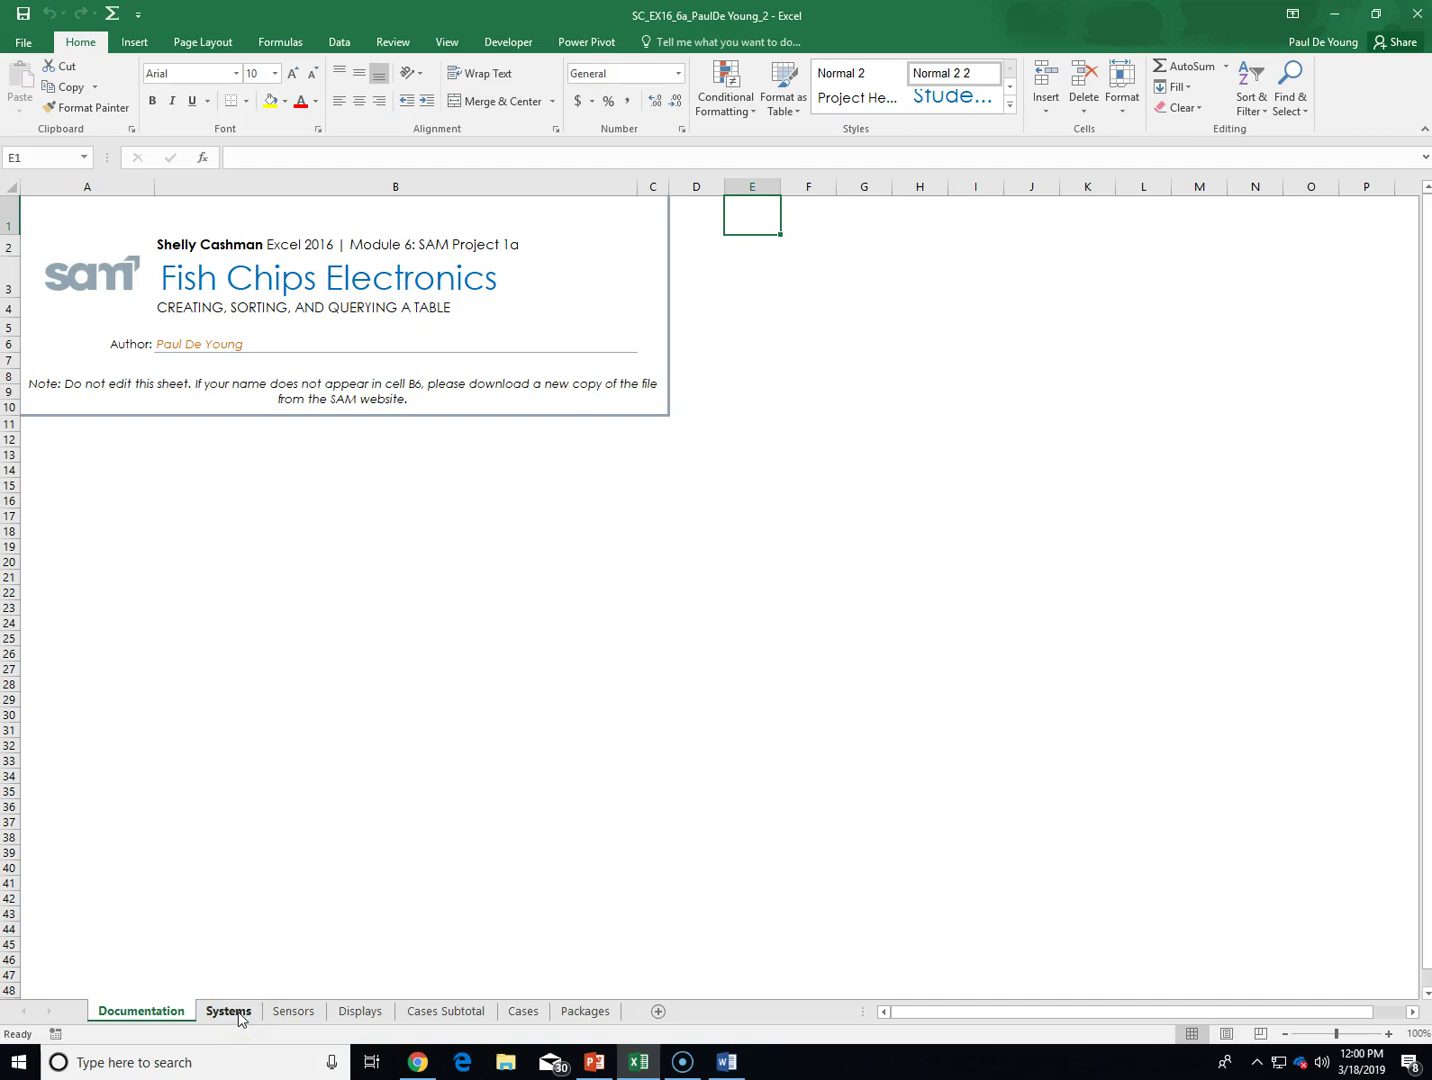
- Switch to the Word instructions and read project step 1 on formatting the Systems worksheet data as a table
{"action": "left_click", "coordinate": [727, 1062]}
{"action": "scroll", "coordinate": [573, 508], "scroll_direction": "up", "scroll_amount": 5}
{"action": "scroll", "coordinate": [528, 570], "scroll_direction": "down", "scroll_amount": 2}
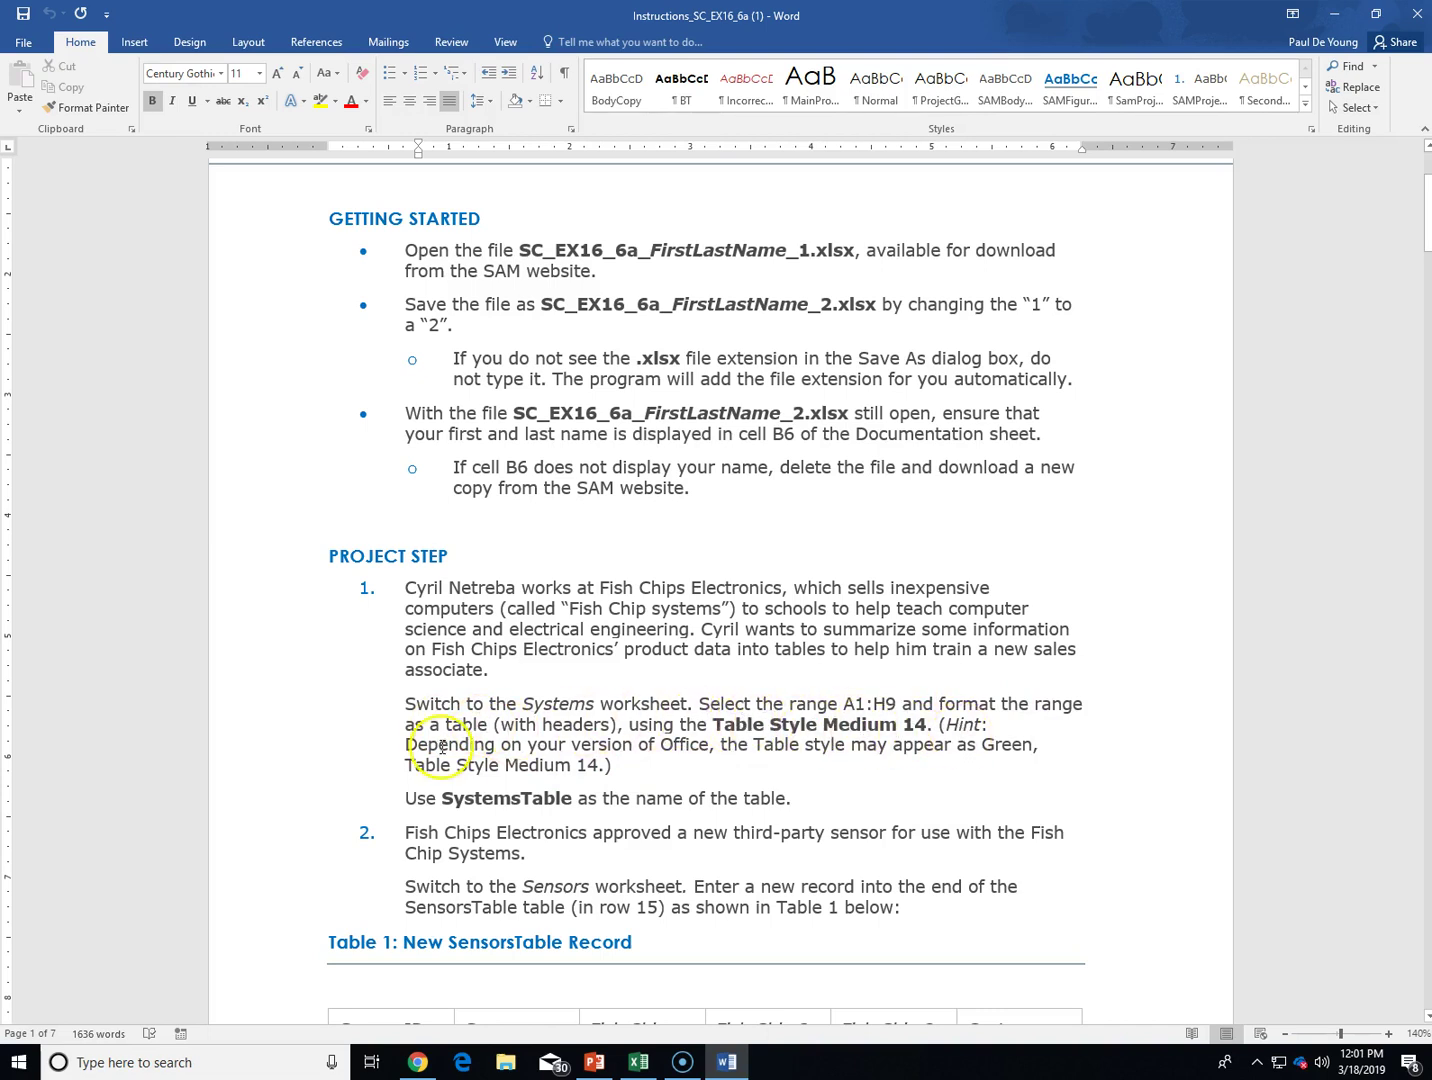
- In Excel, format range A1:H9 on the Systems worksheet as a table with headers, using Table Style Medium 14
{"action": "left_click", "coordinate": [638, 1062]}
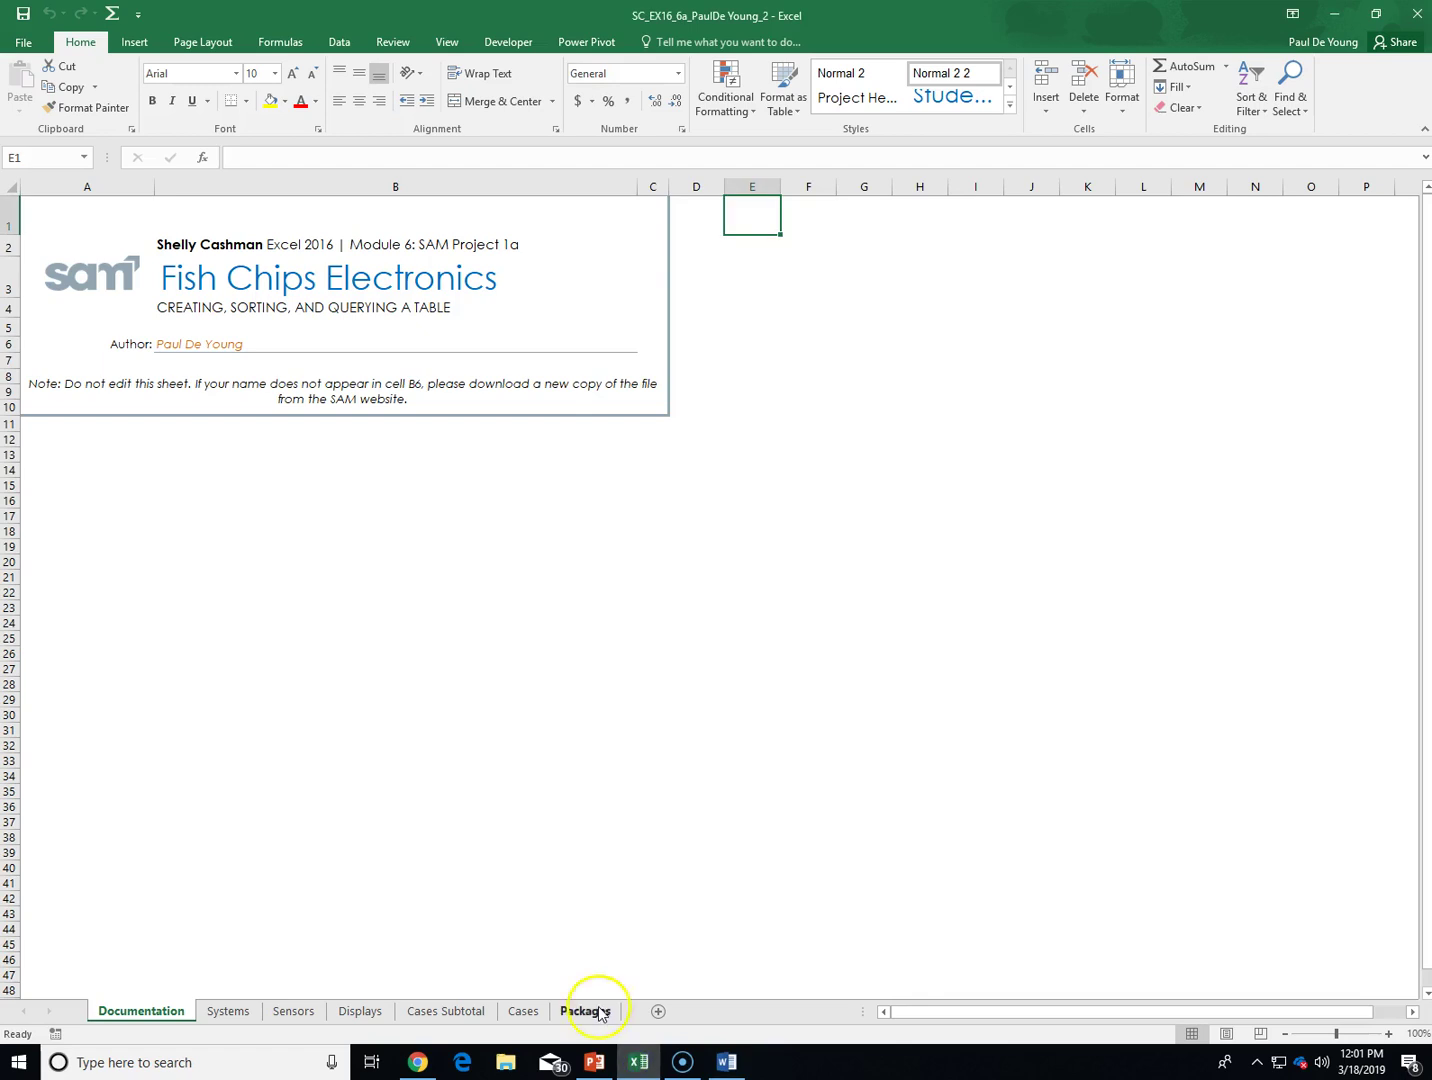
{"action": "left_click", "coordinate": [228, 1011]}
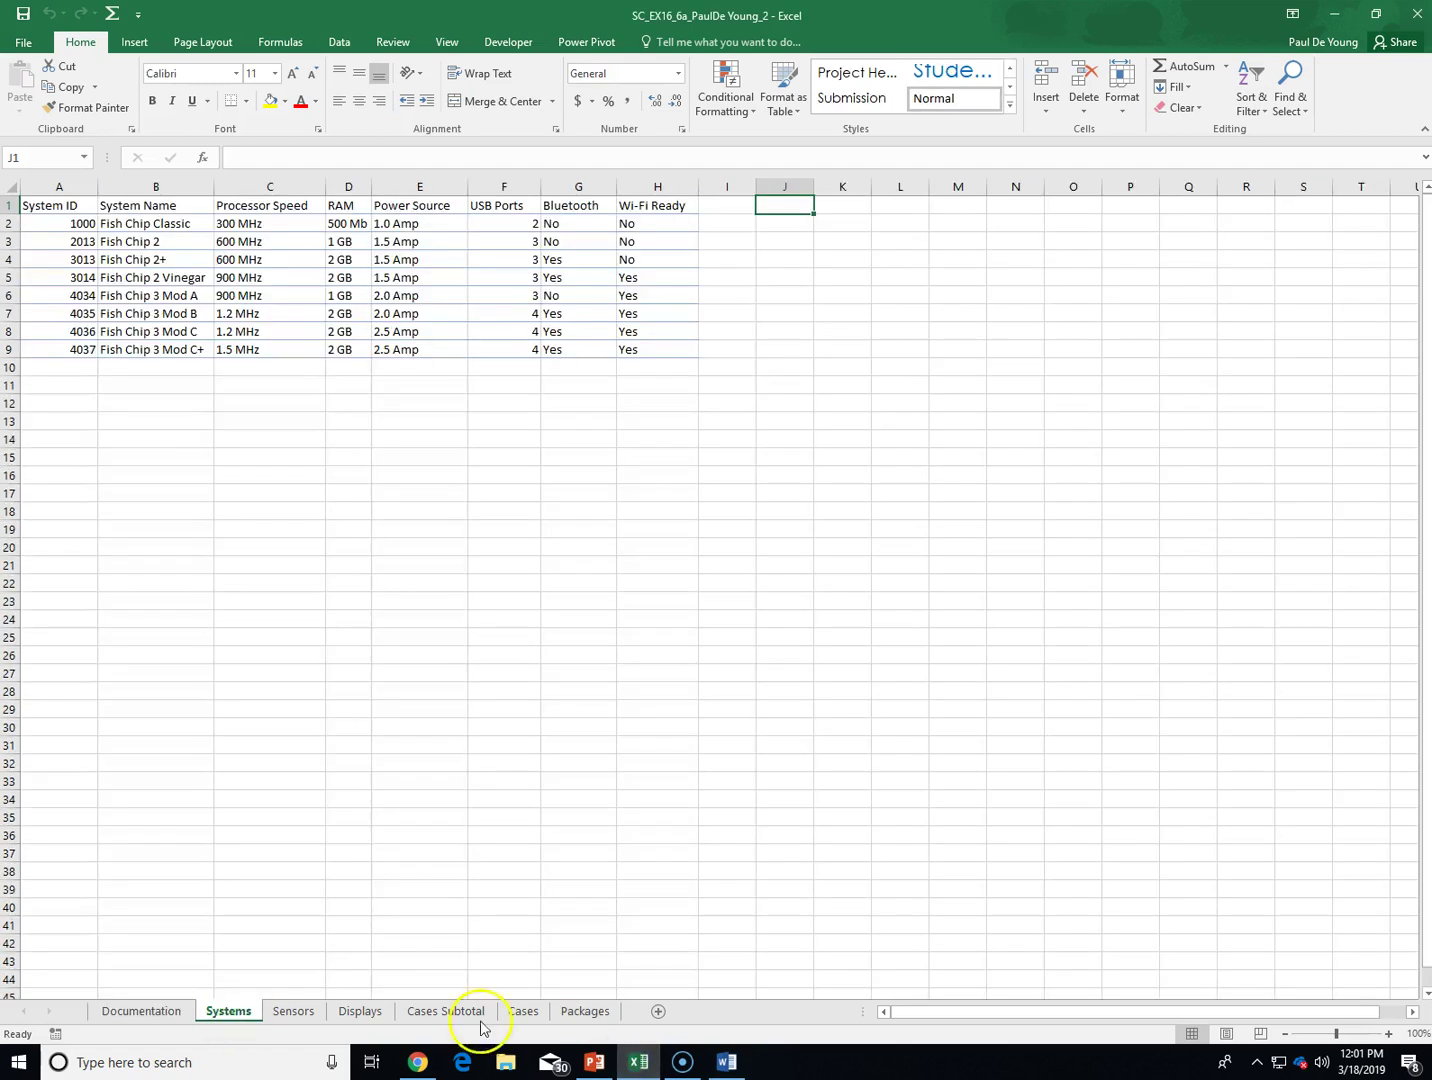
{"action": "left_click", "coordinate": [1390, 1035]}
{"action": "left_click", "coordinate": [1390, 1035]}
{"action": "left_click", "coordinate": [1390, 1035]}
{"action": "left_click", "coordinate": [1390, 1035]}
{"action": "left_click", "coordinate": [1390, 1035]}
{"action": "left_click", "coordinate": [1390, 1035]}
{"action": "left_click", "coordinate": [1390, 1035]}
{"action": "left_click", "coordinate": [1390, 1035]}
{"action": "left_click_drag", "start_coordinate": [1163, 1010], "coordinate": [1010, 1016]}
{"action": "left_click_drag", "start_coordinate": [90, 230], "coordinate": [1149, 485]}
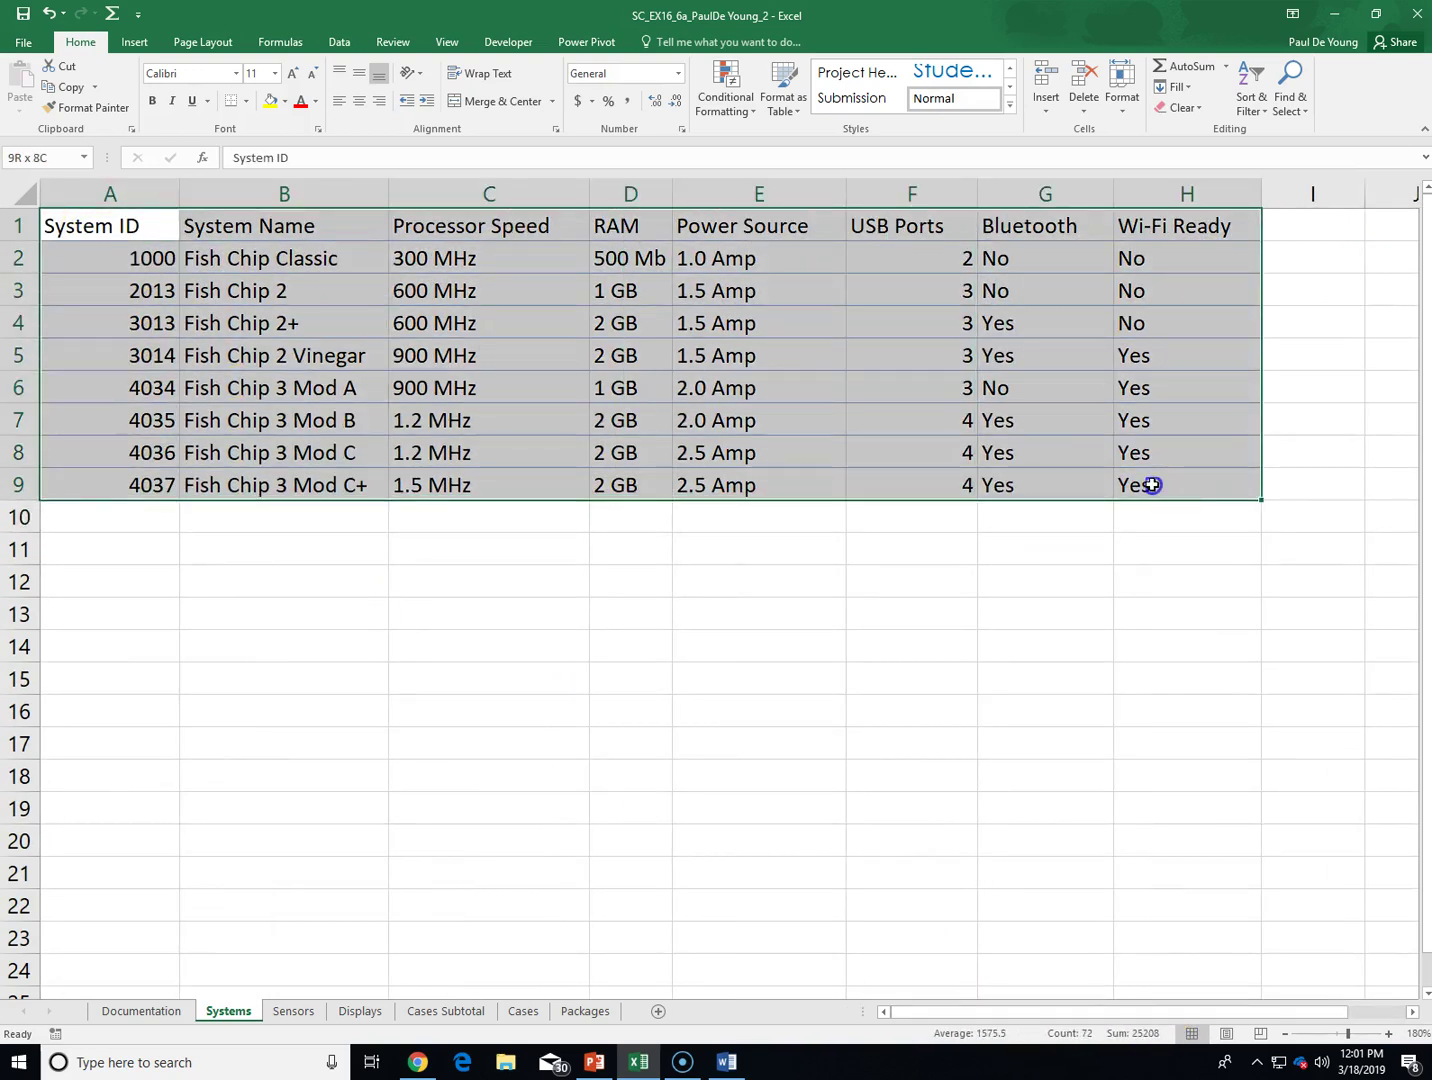
{"action": "left_click_drag", "start_coordinate": [1152, 485], "coordinate": [1152, 485]}
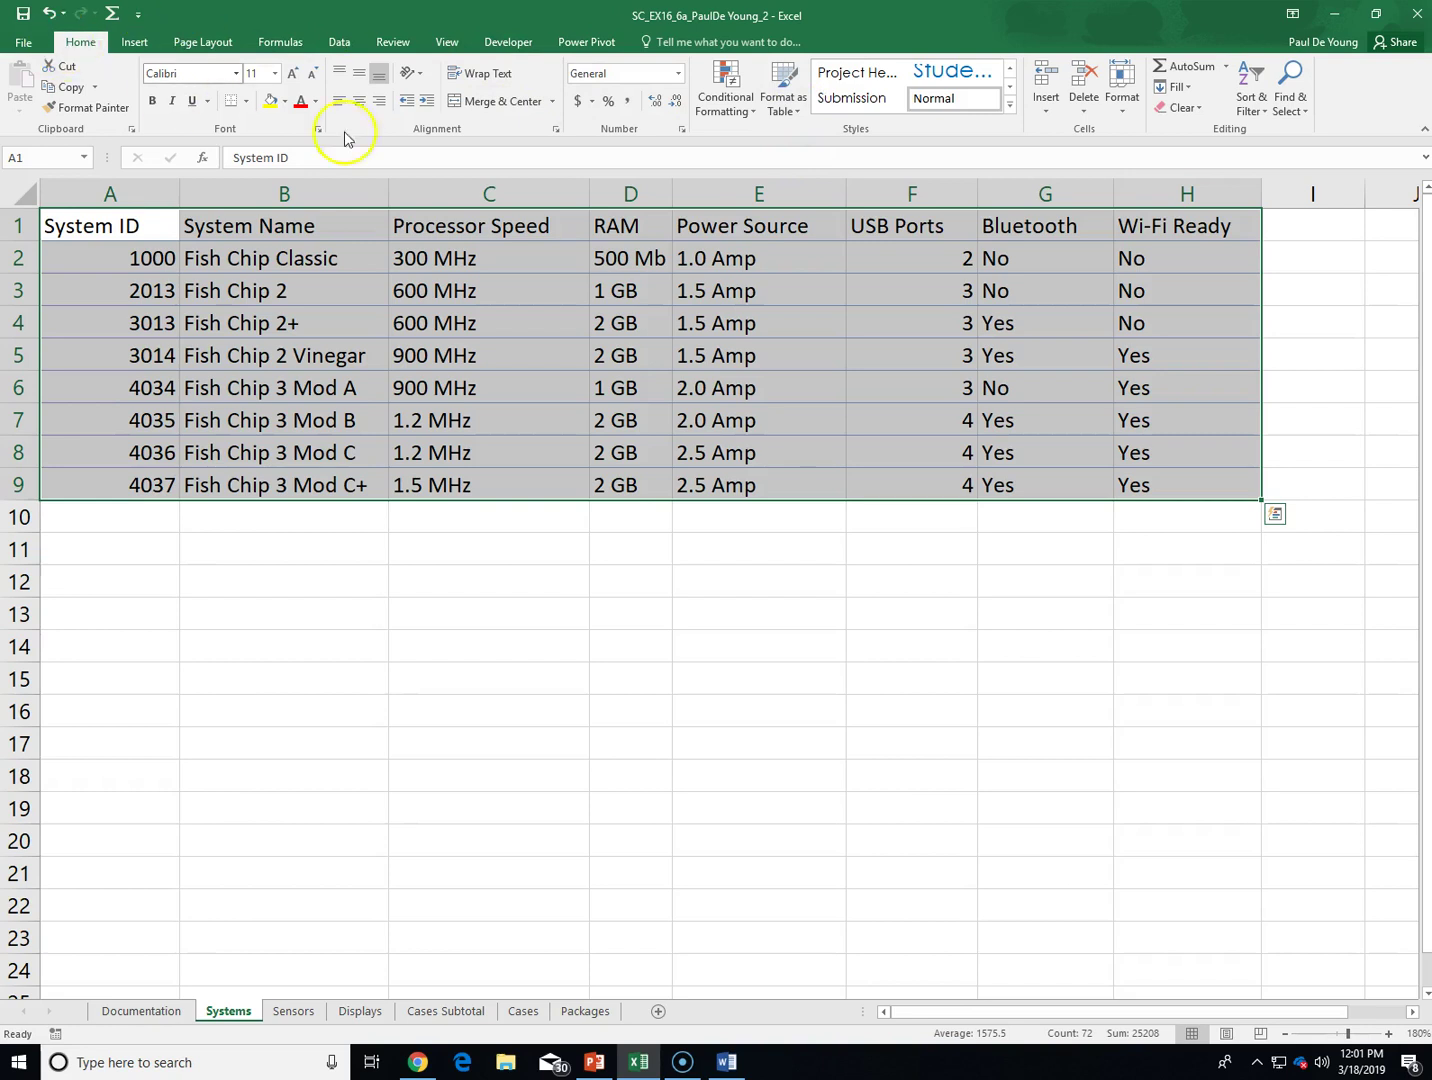
{"action": "left_click", "coordinate": [791, 108]}
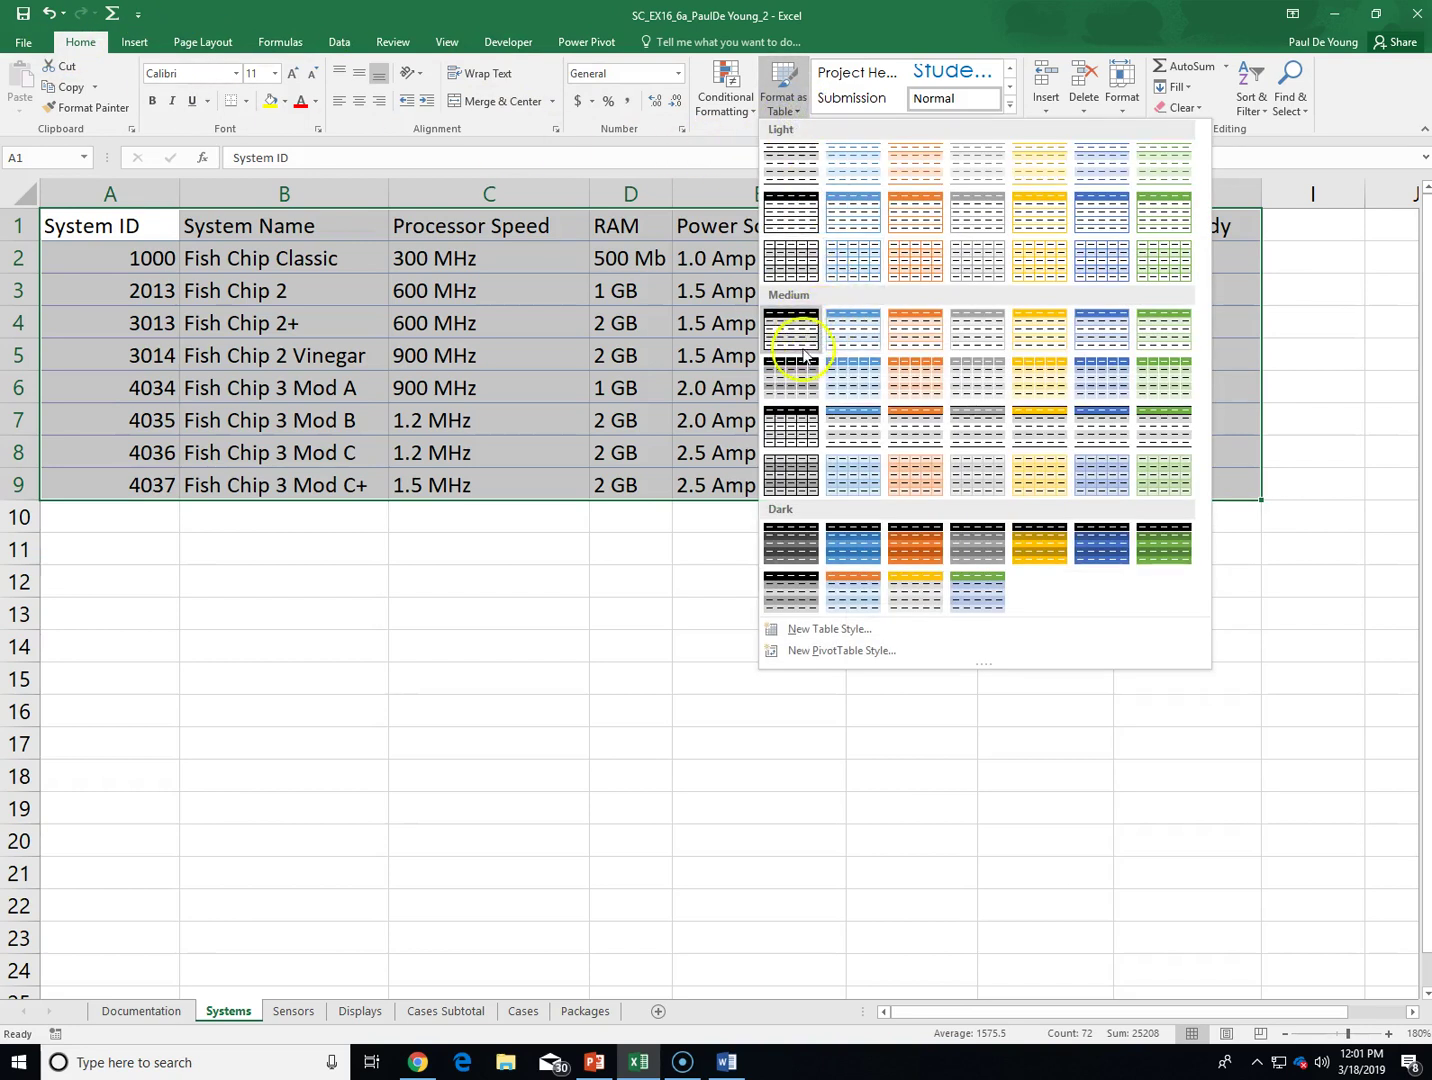
{"action": "left_click", "coordinate": [1176, 395]}
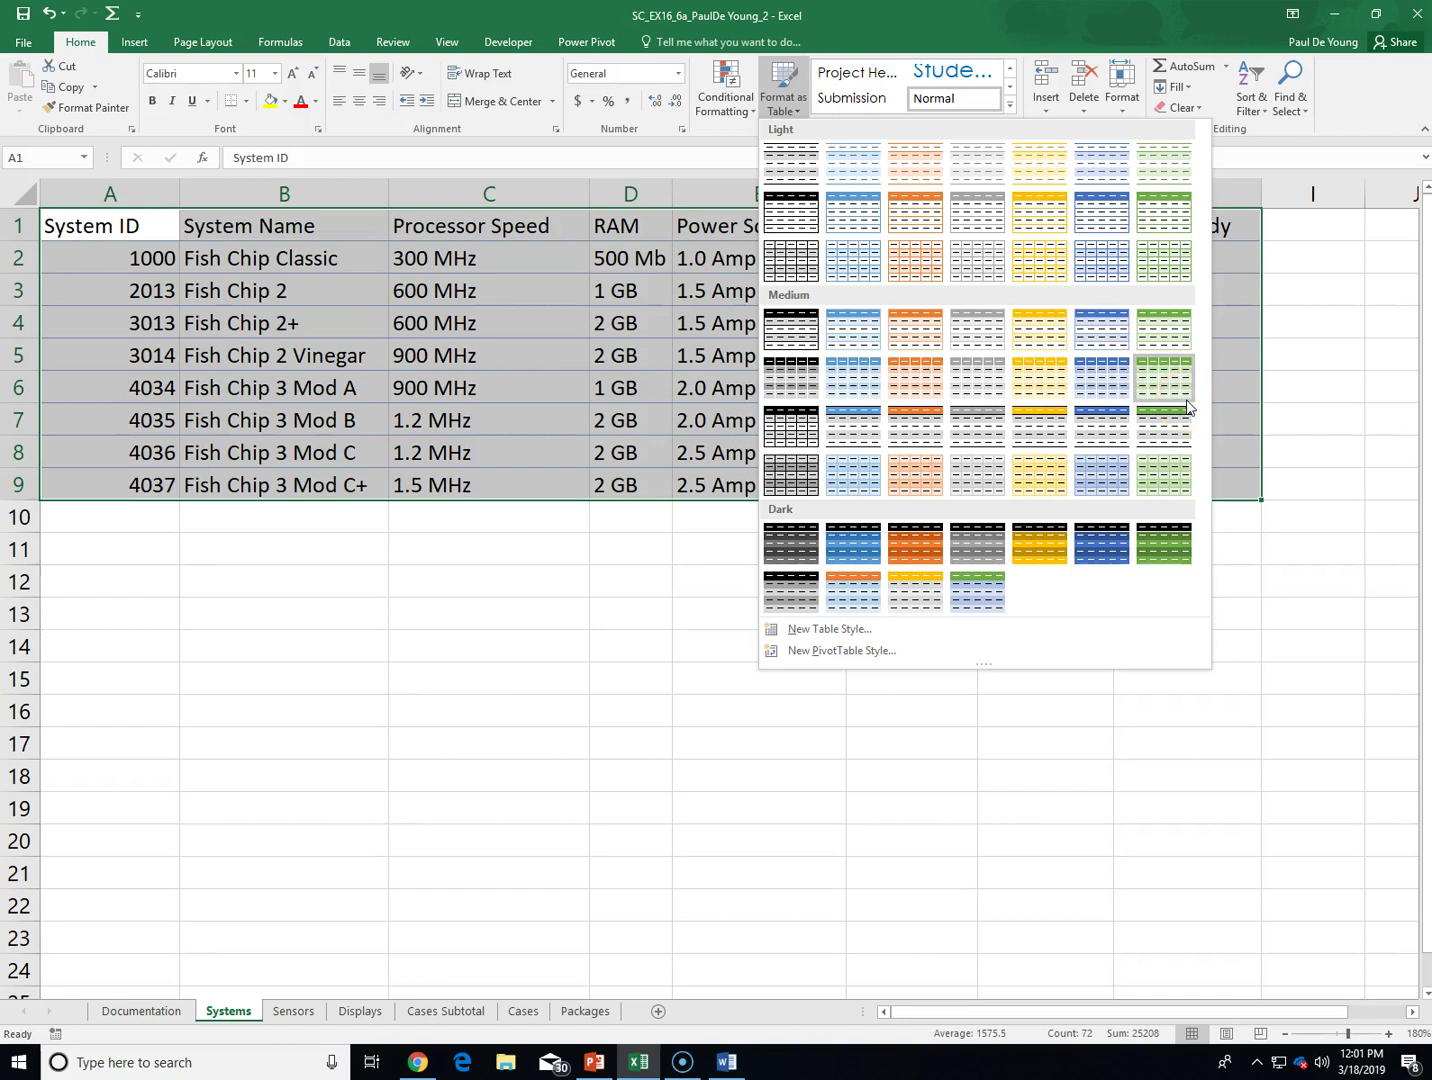
{"action": "left_click", "coordinate": [1182, 404]}
{"action": "left_click", "coordinate": [1180, 392]}
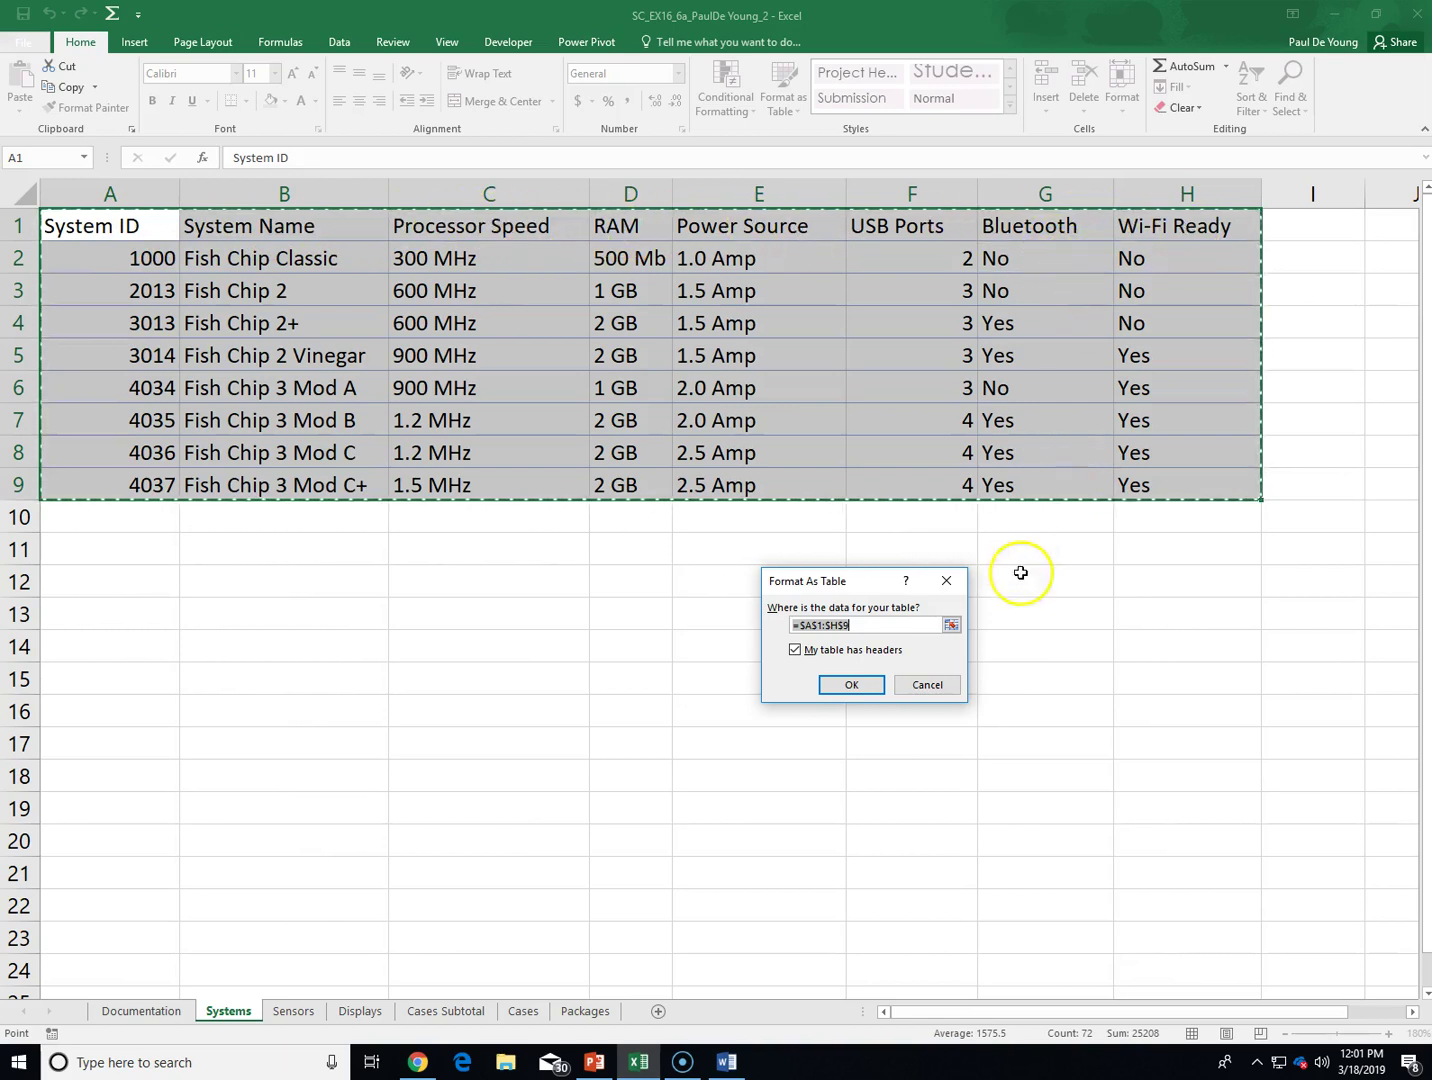
{"action": "left_click", "coordinate": [849, 687]}
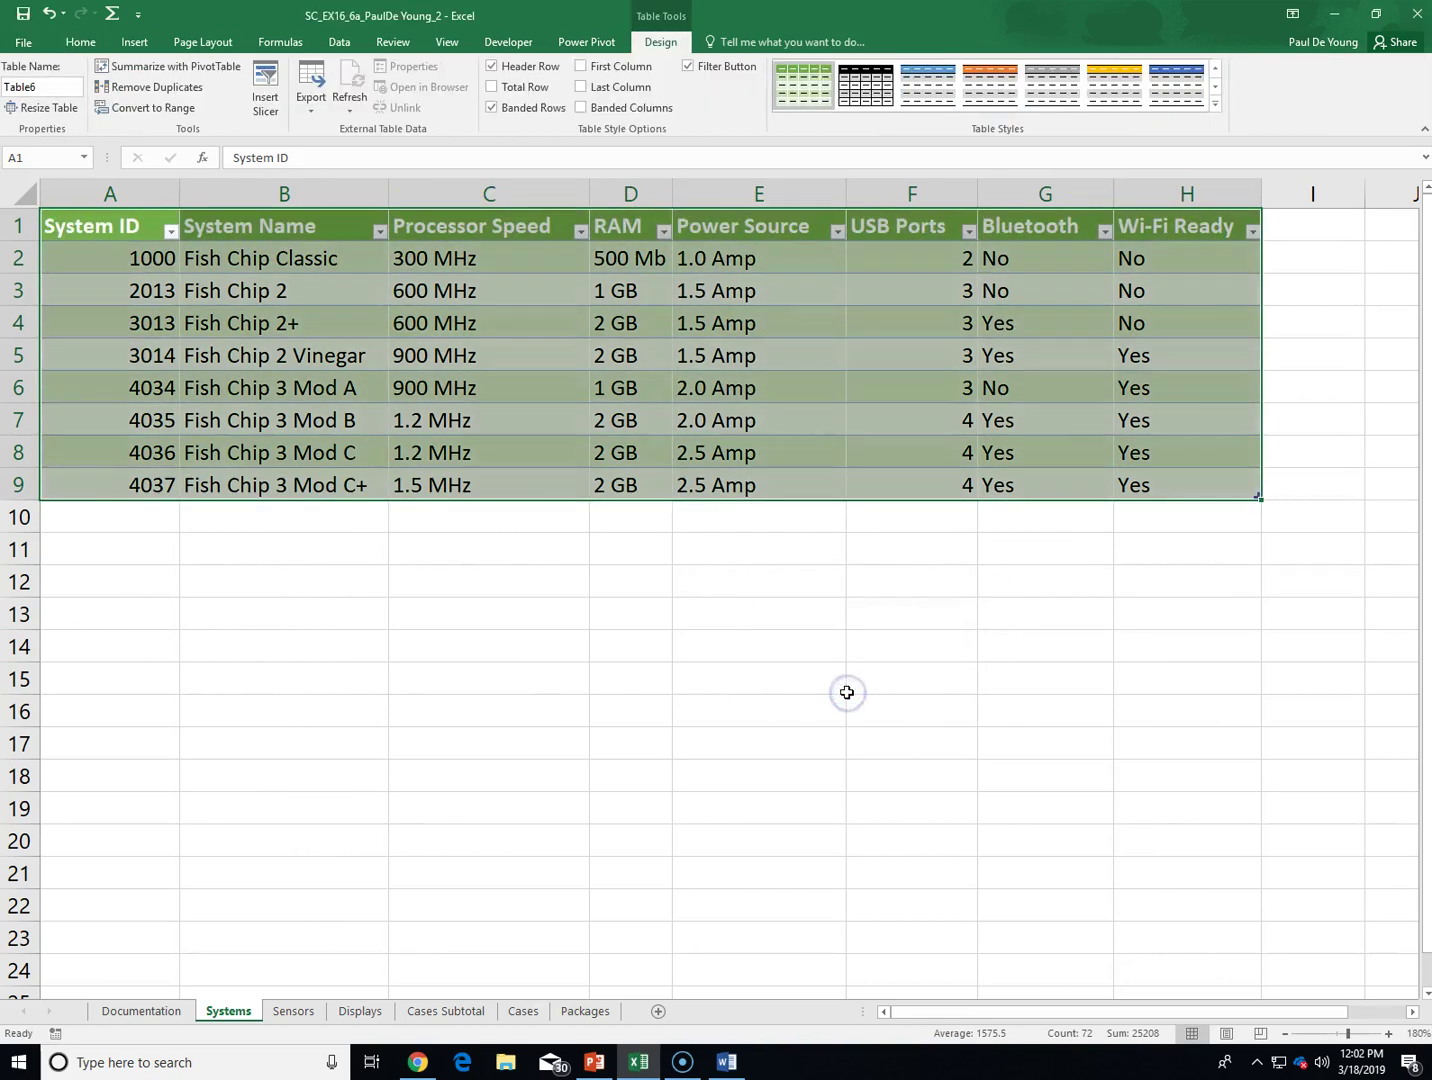
{"action": "left_click", "coordinate": [848, 690]}
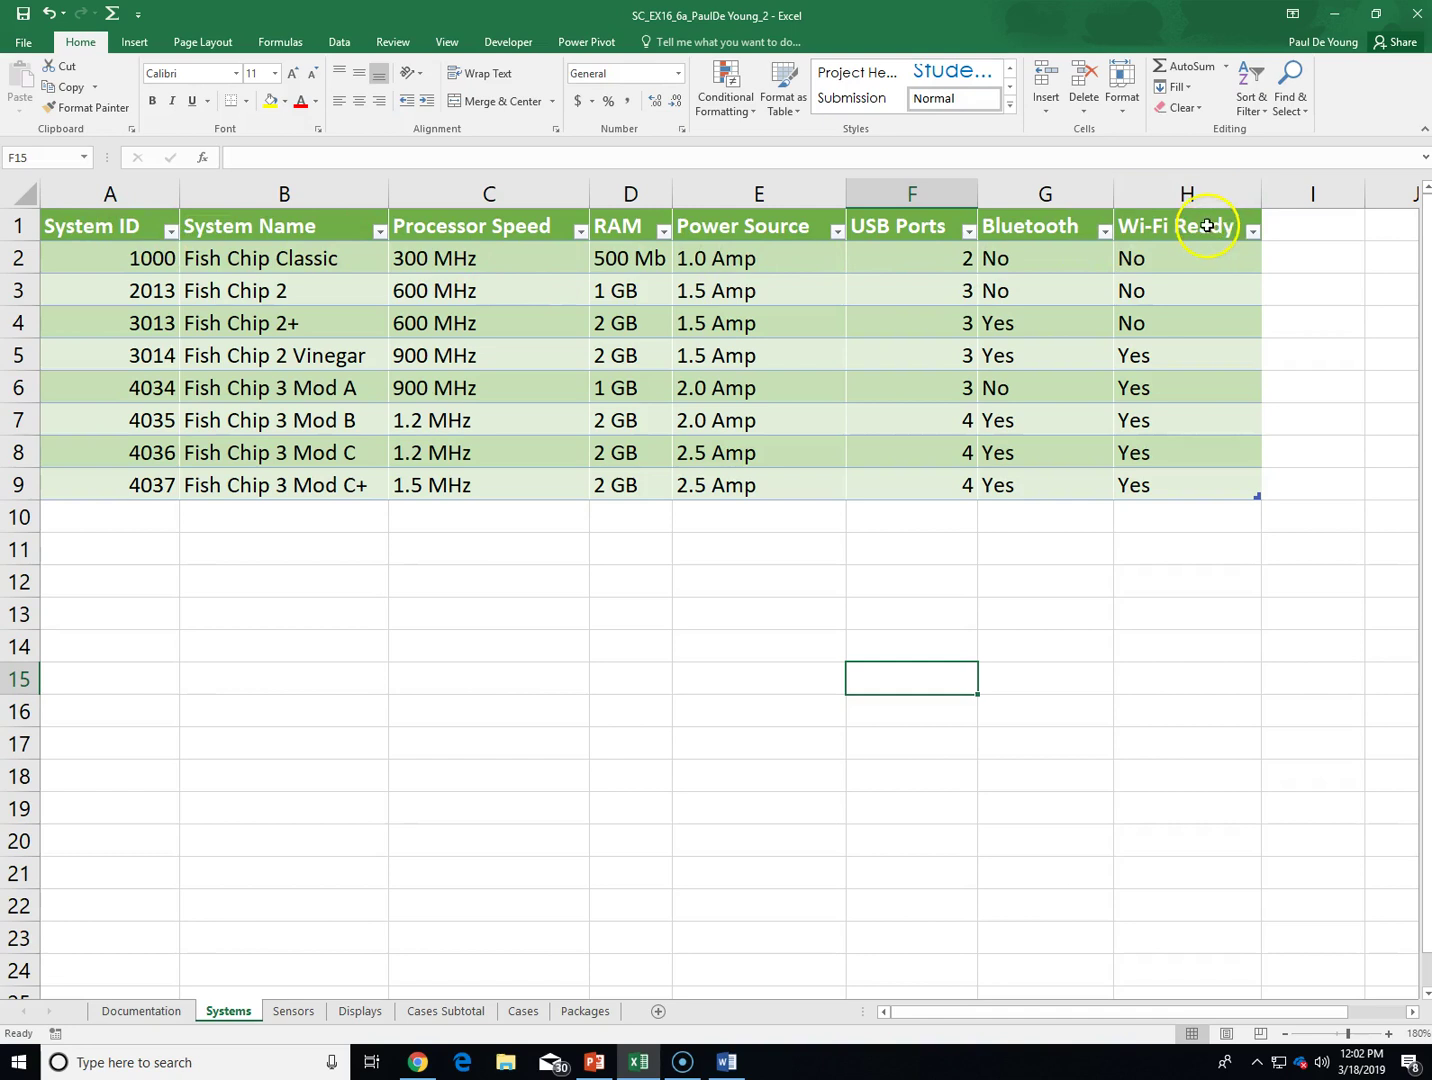
- Examine the sort and filter options of the RAM, Processor Speed and USB Ports columns in the Systems table
{"action": "left_click", "coordinate": [1205, 374]}
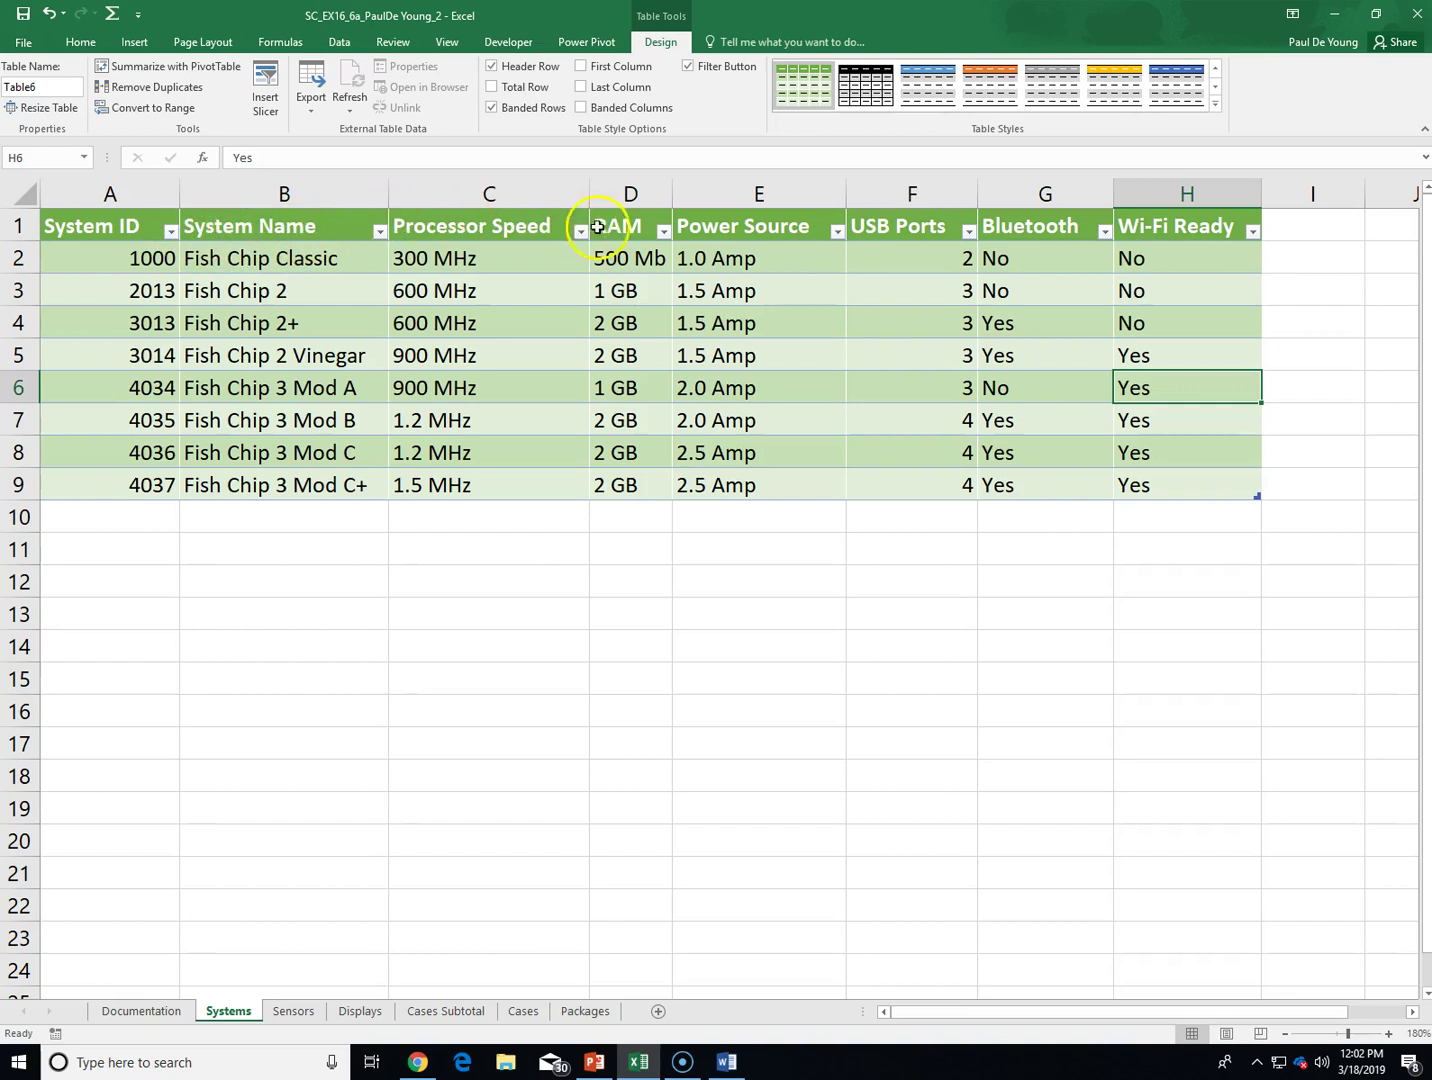
{"action": "left_click", "coordinate": [663, 232]}
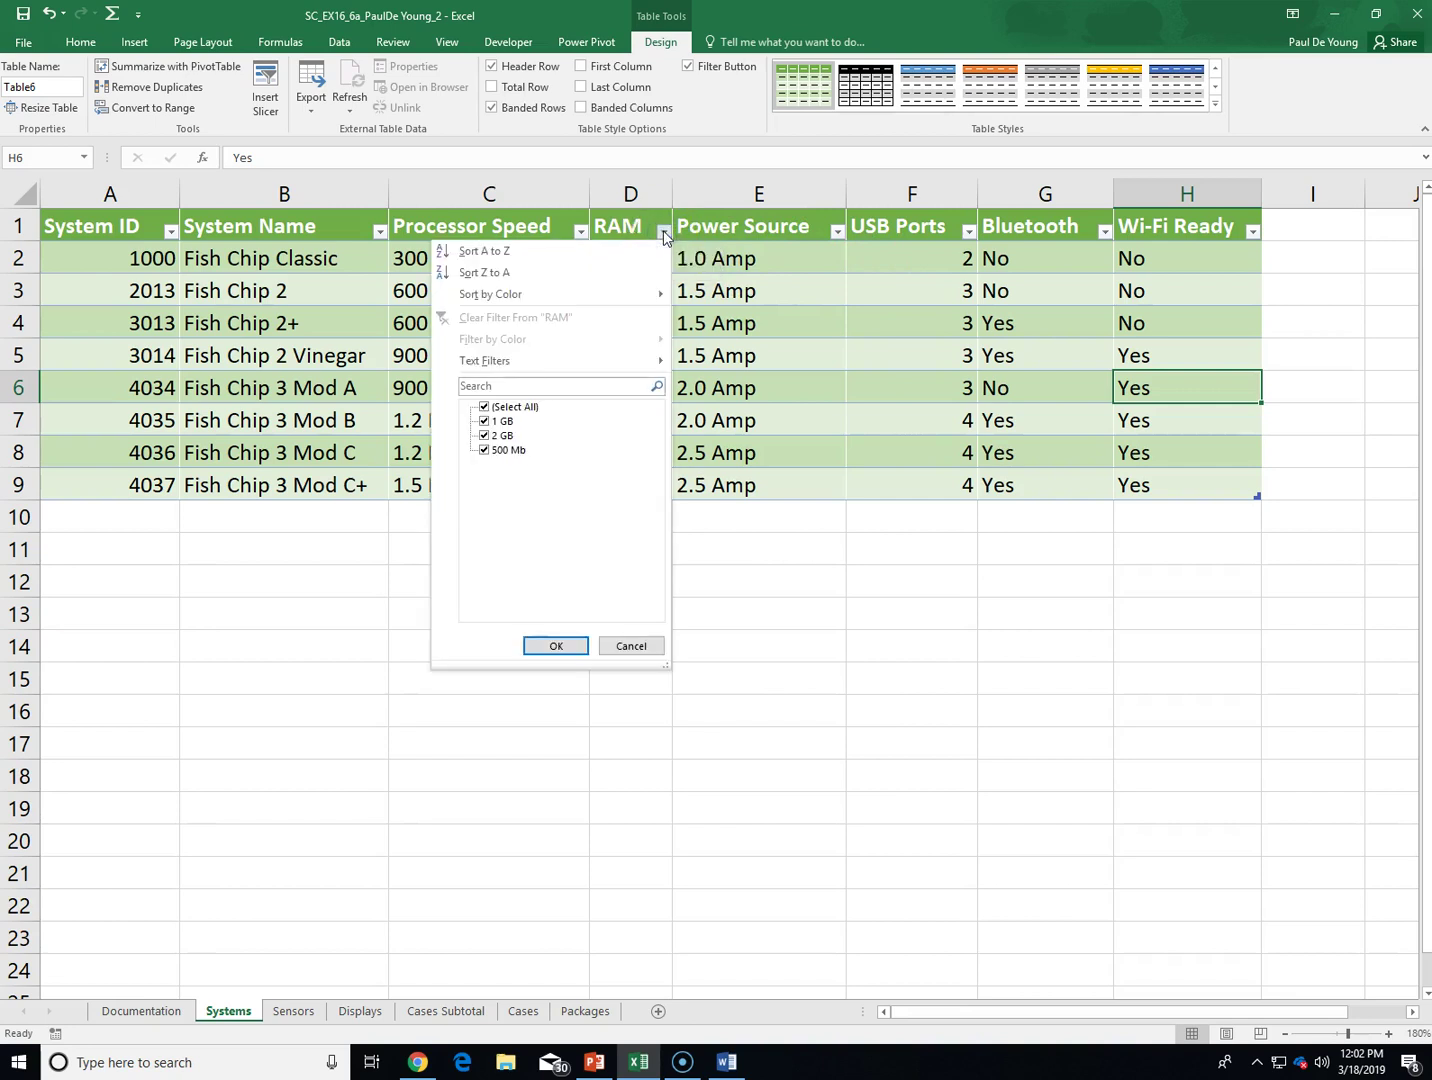
{"action": "left_click", "coordinate": [580, 230]}
{"action": "left_click", "coordinate": [581, 230]}
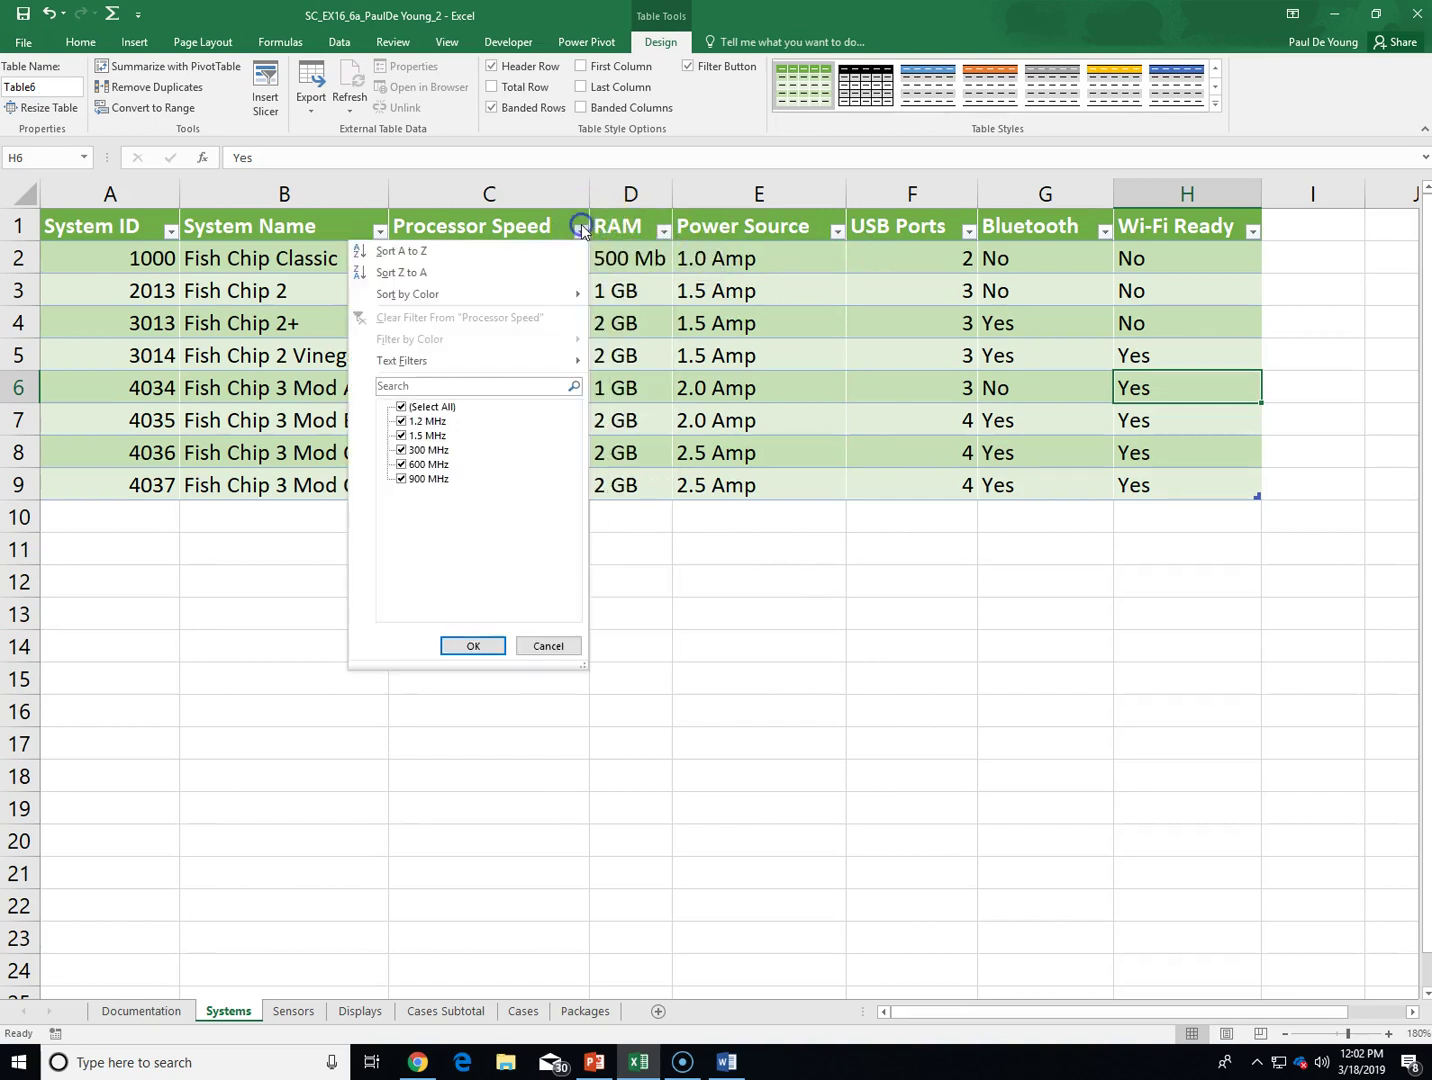
{"action": "left_click", "coordinate": [967, 232]}
{"action": "left_click", "coordinate": [967, 232]}
{"action": "left_click", "coordinate": [967, 232]}
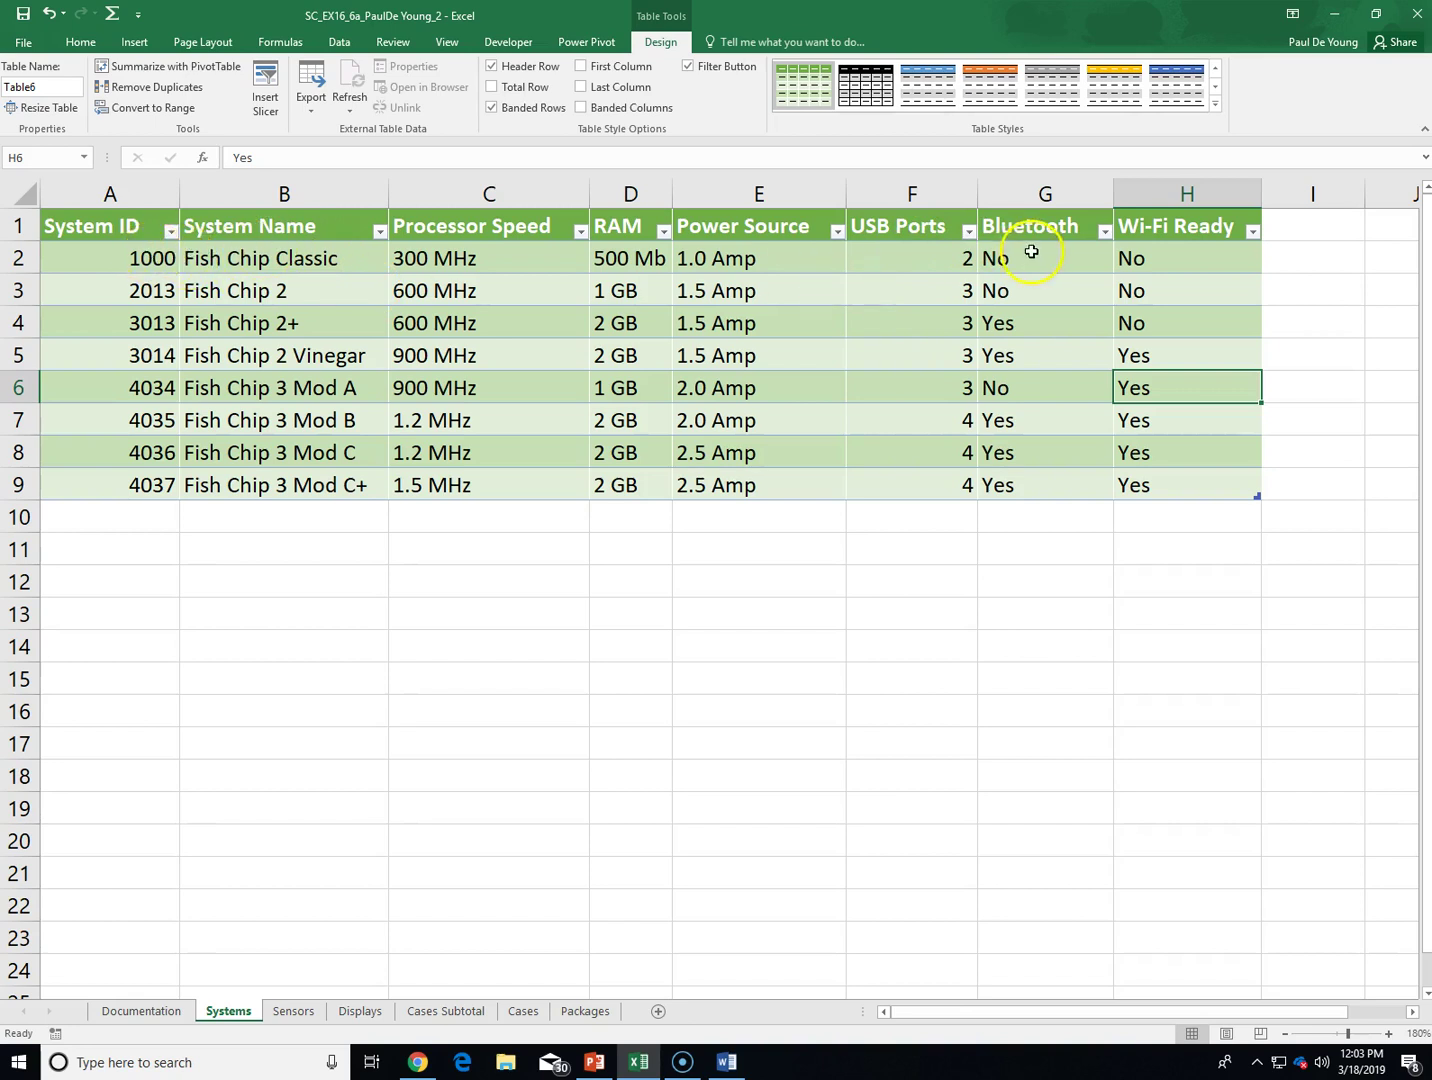
- Filter the USB Ports column of the Systems table to show only the value 2, and restore all values
{"action": "left_click", "coordinate": [968, 232]}
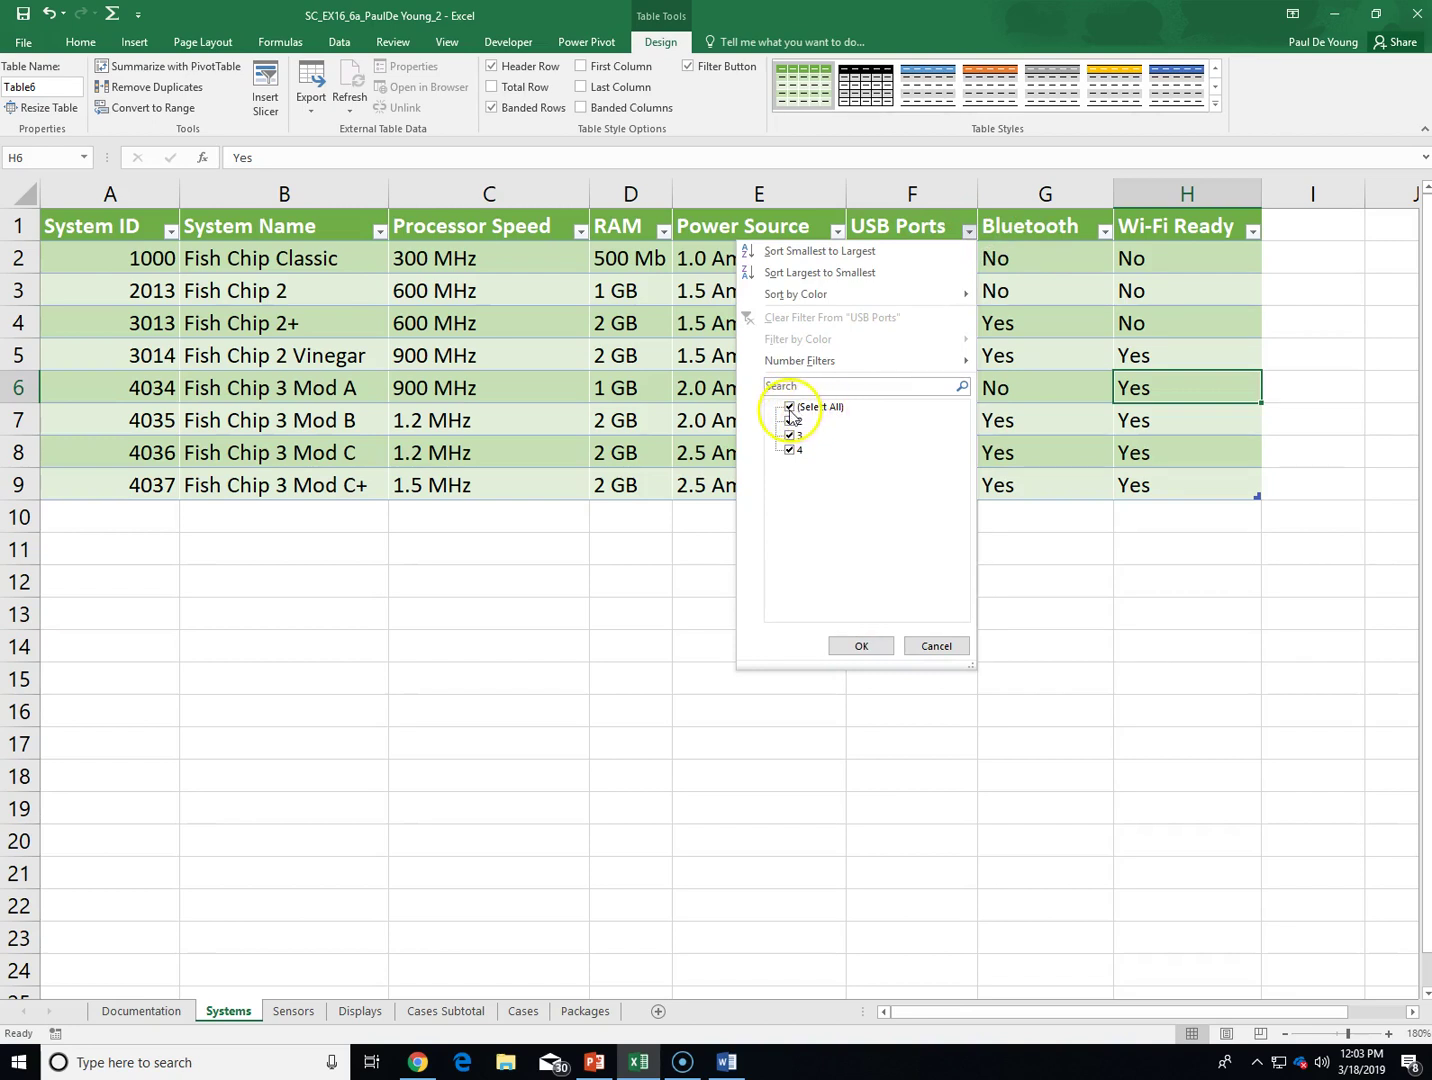
{"action": "left_click", "coordinate": [790, 408]}
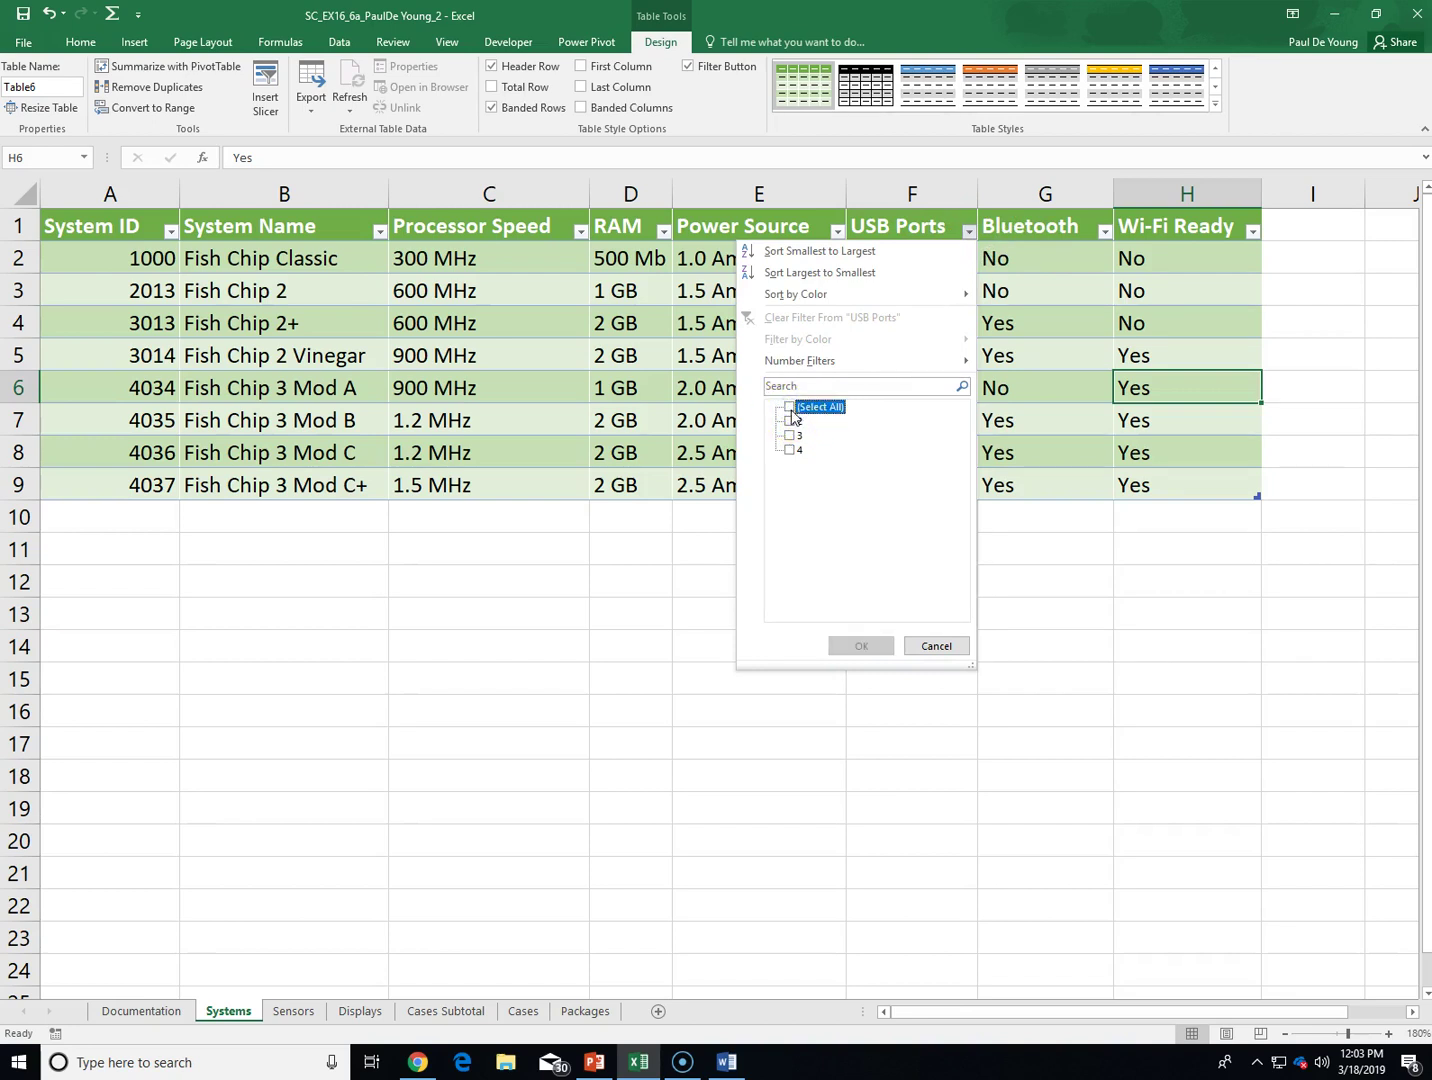
{"action": "left_click", "coordinate": [791, 424]}
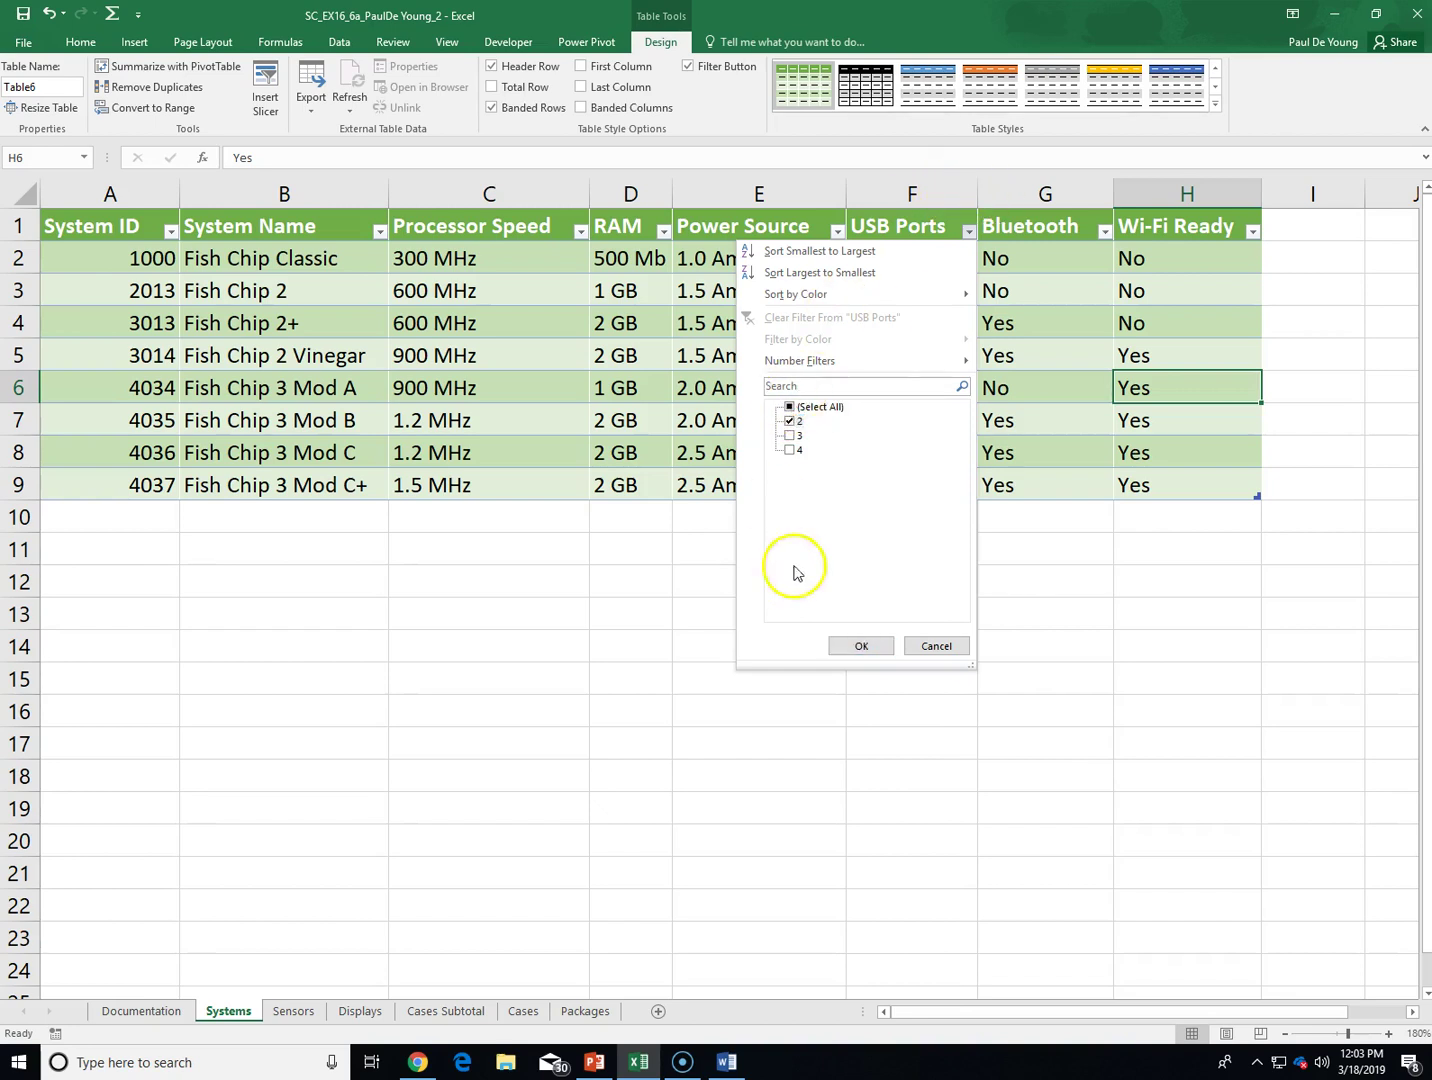
{"action": "left_click", "coordinate": [879, 646]}
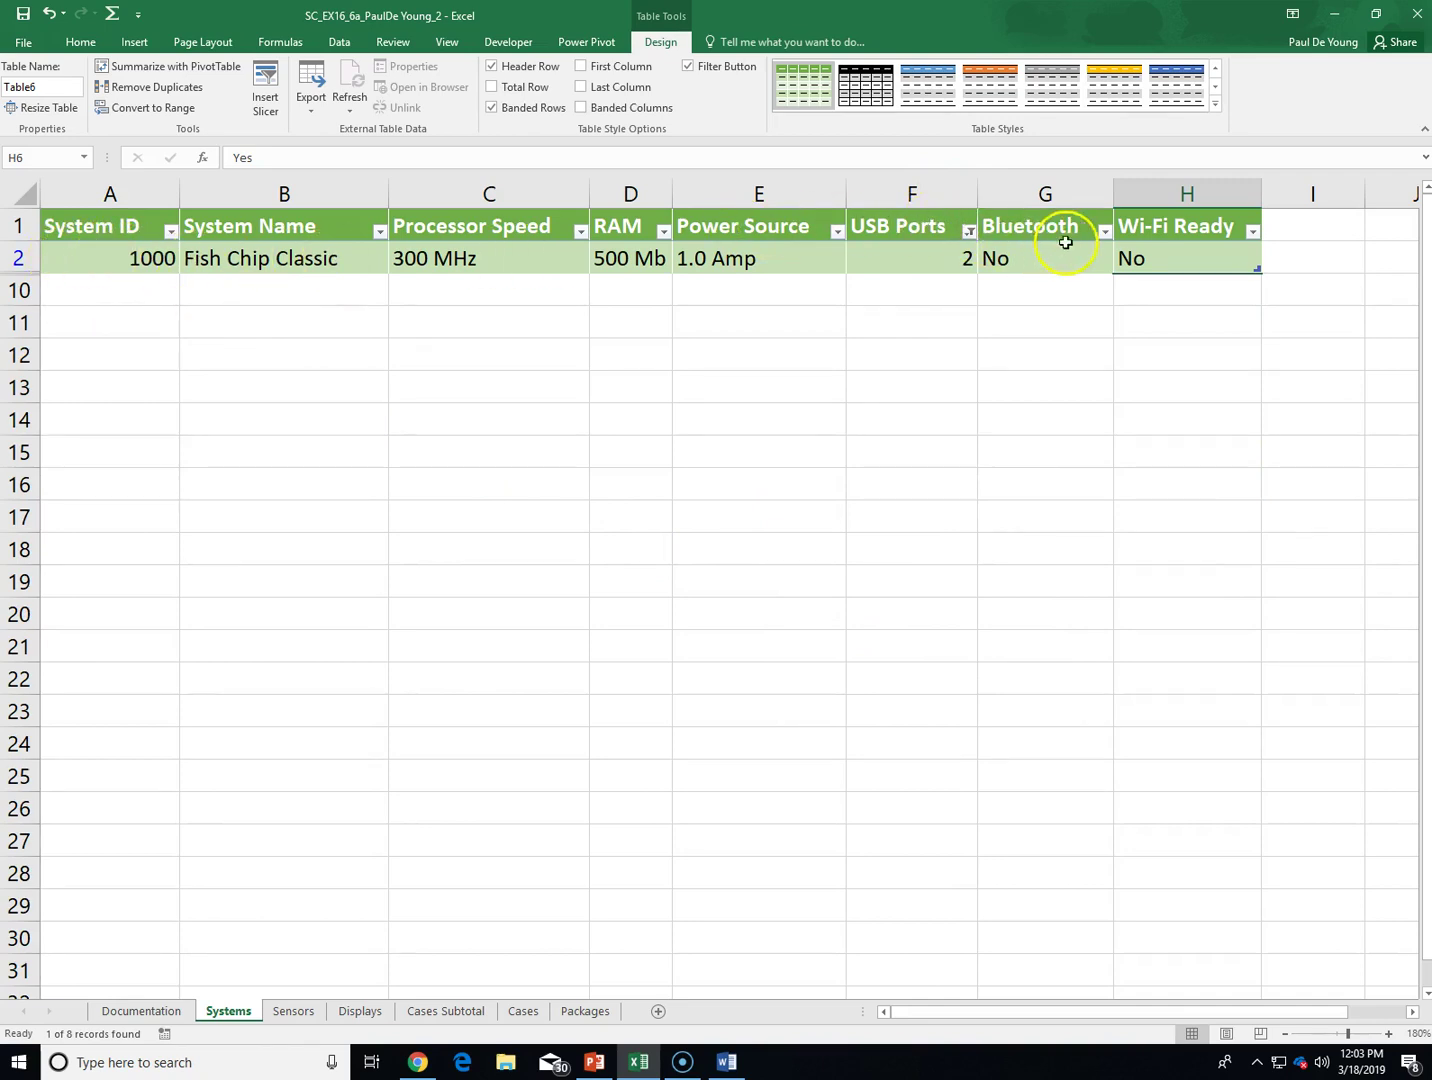
{"action": "left_click", "coordinate": [970, 238]}
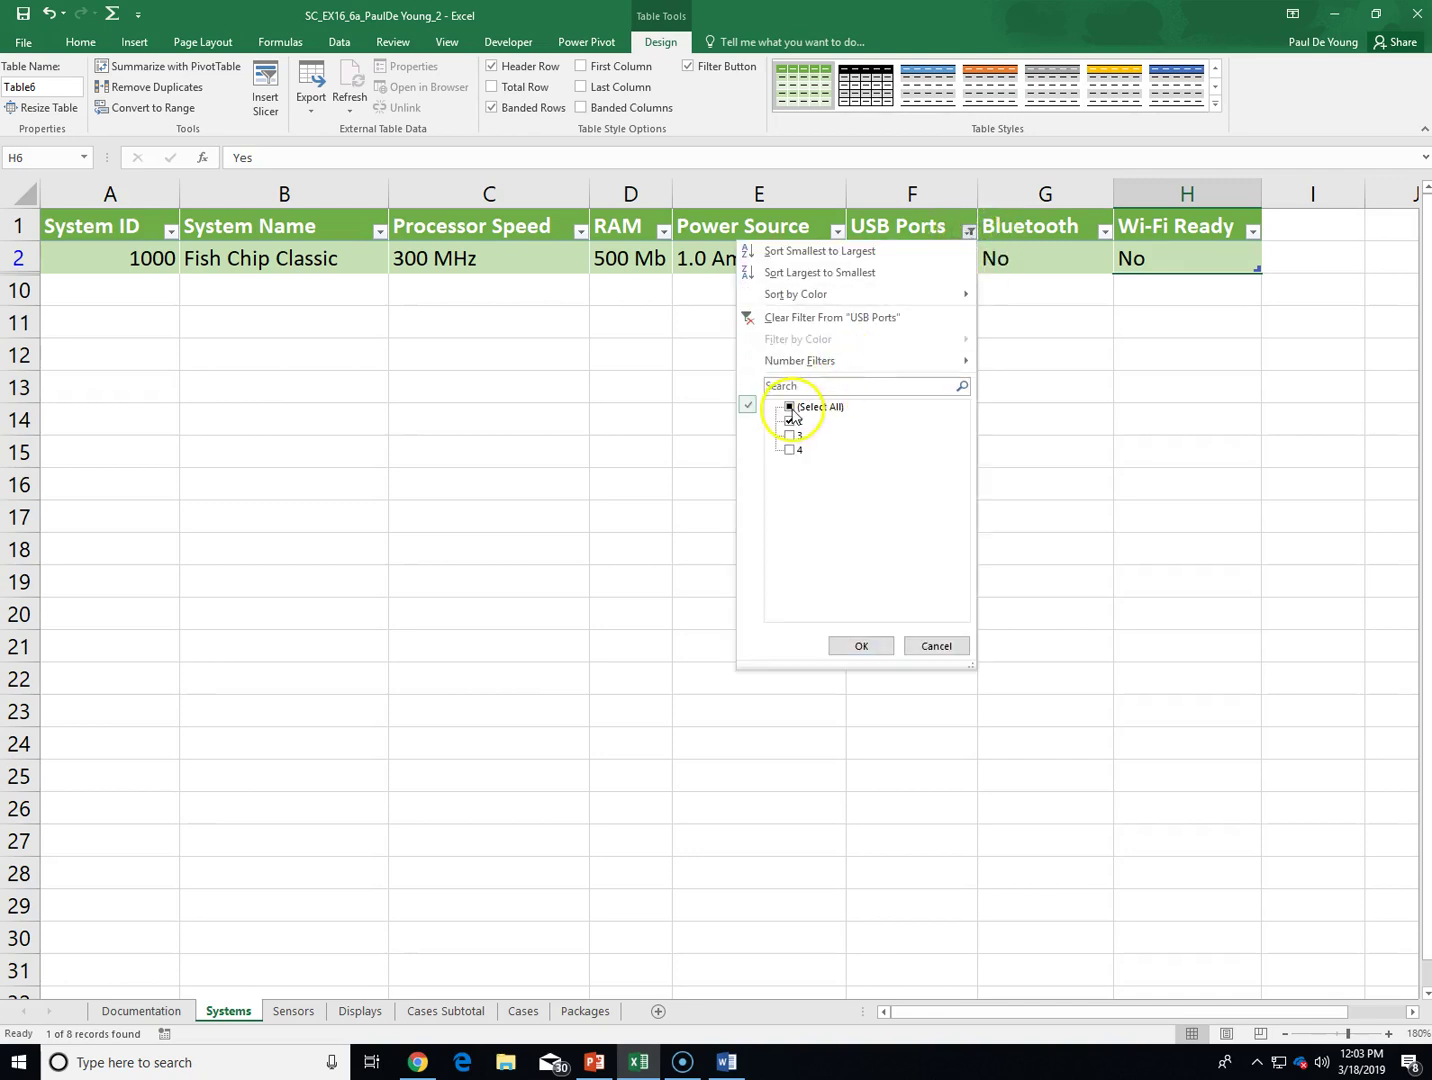
{"action": "left_click", "coordinate": [877, 652]}
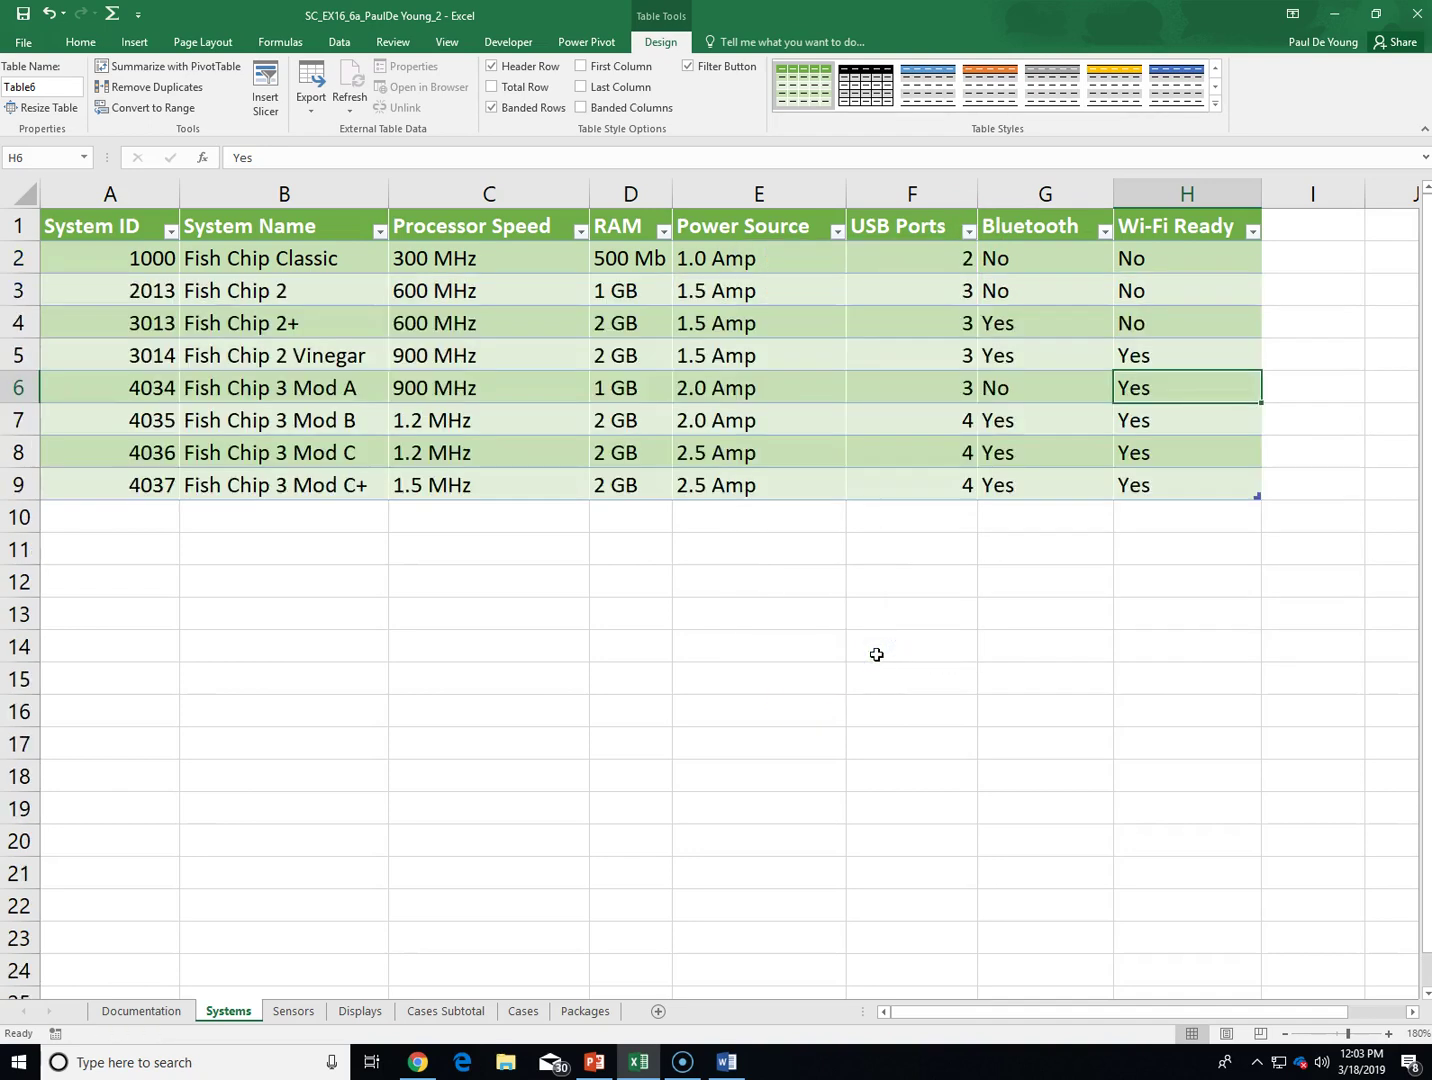
{"action": "left_click", "coordinate": [126, 228]}
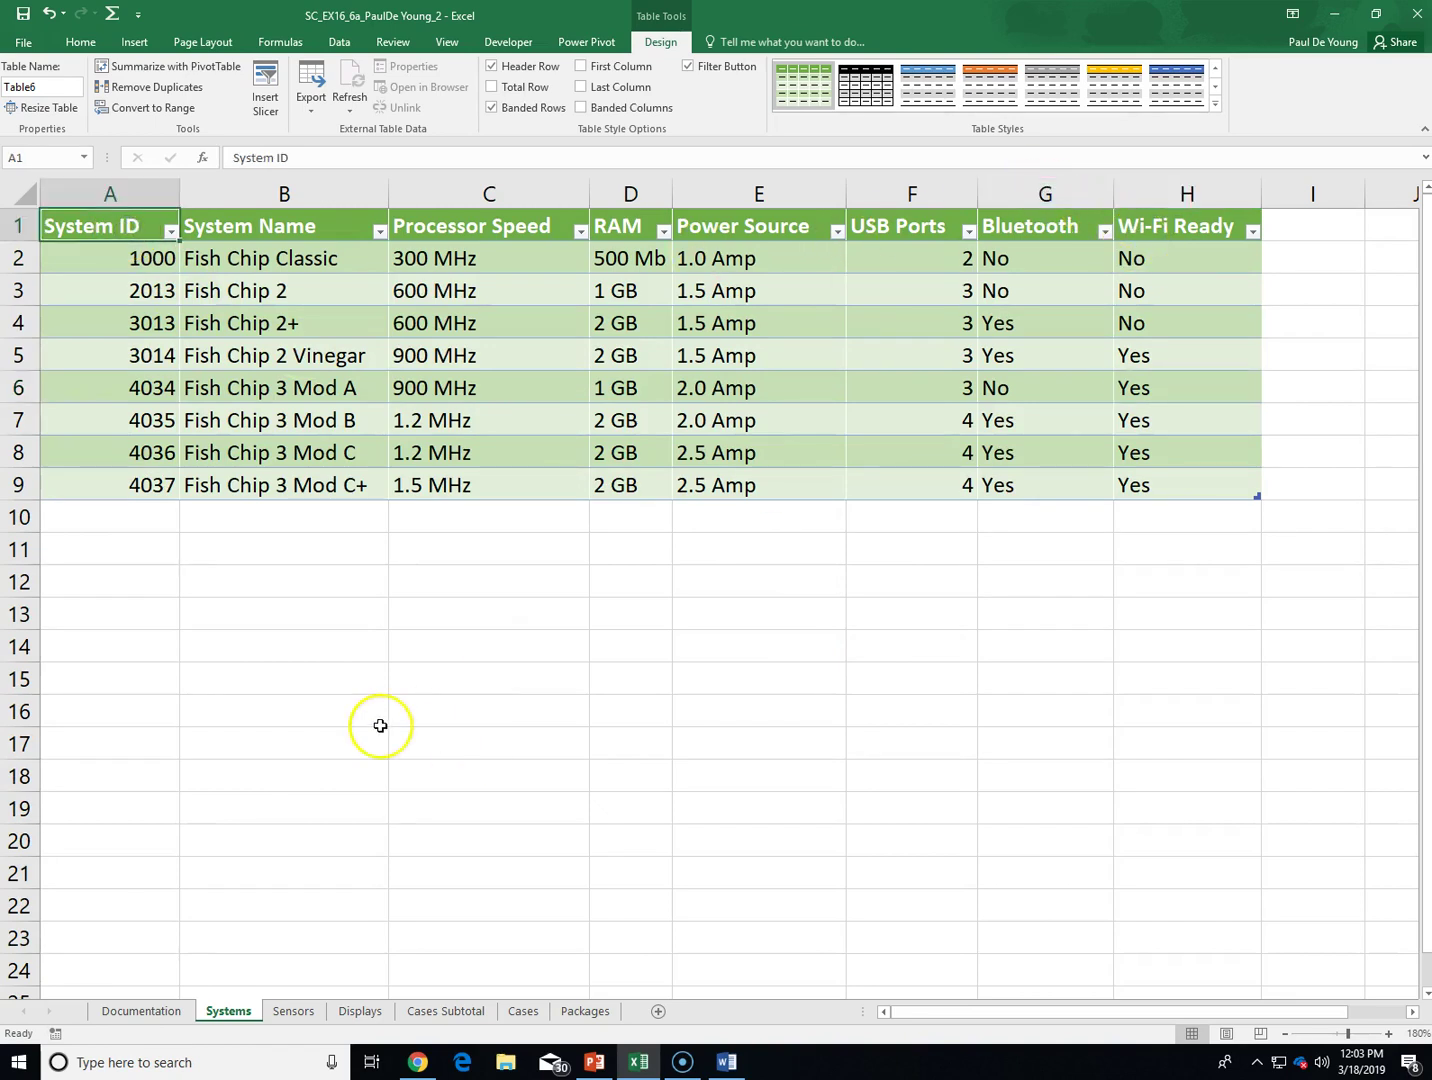
- Switch to PowerPoint to view the photographed data log on slide 4, and return to Excel
{"action": "left_click", "coordinate": [594, 1062]}
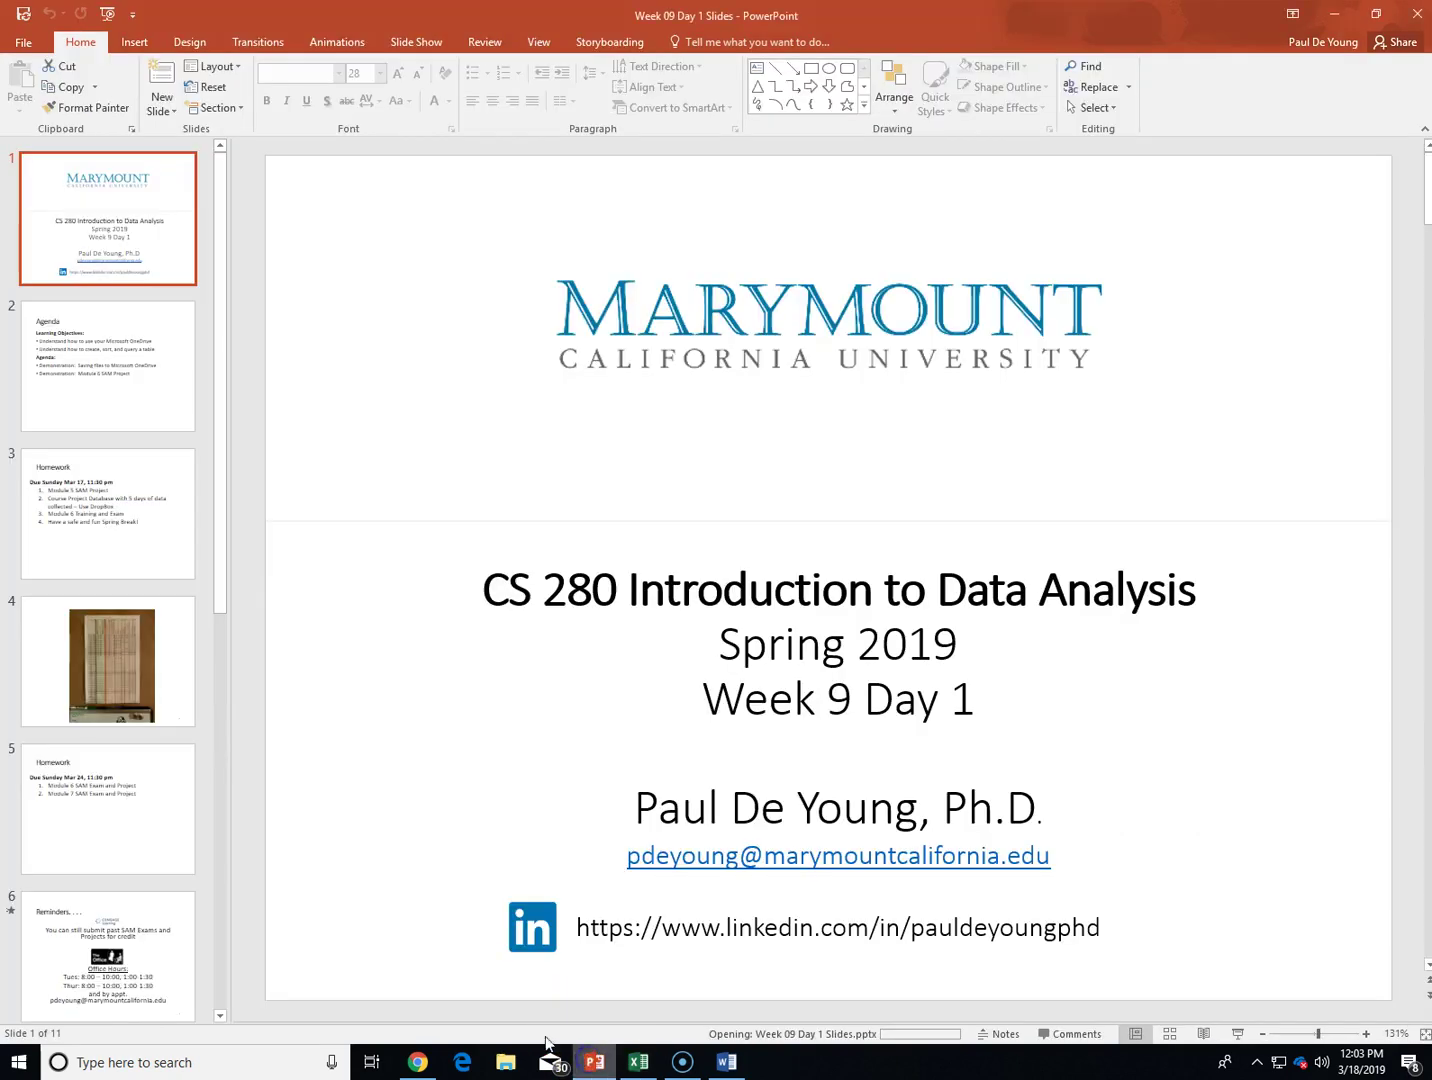
{"action": "left_click", "coordinate": [112, 685]}
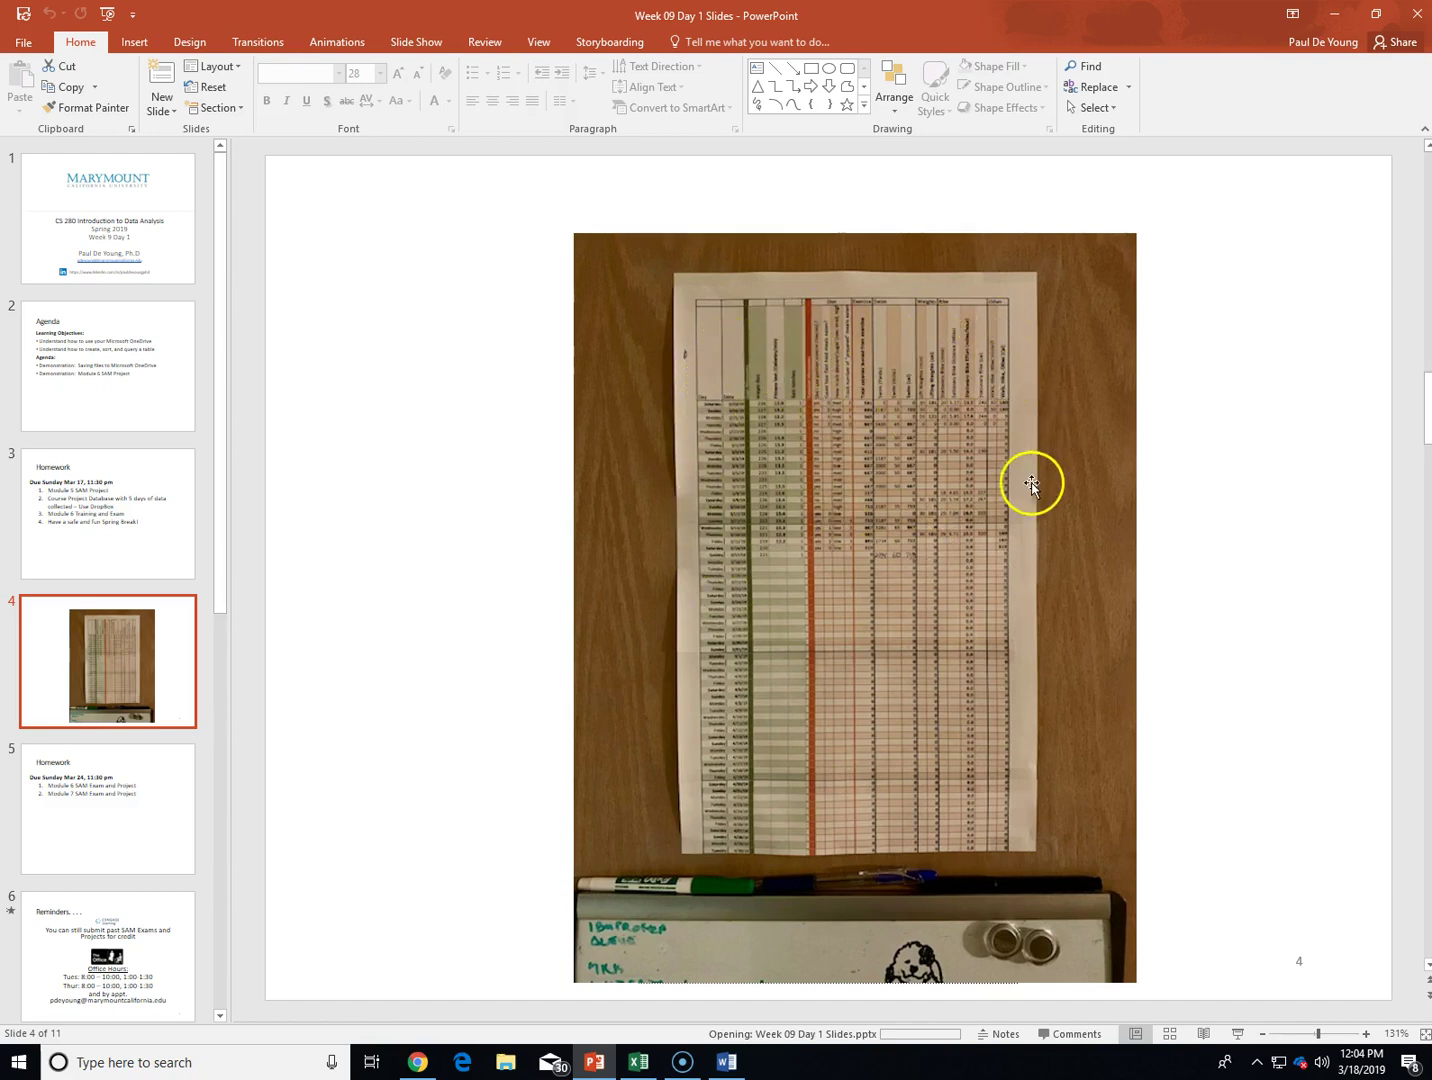
{"action": "left_click", "coordinate": [638, 1062]}
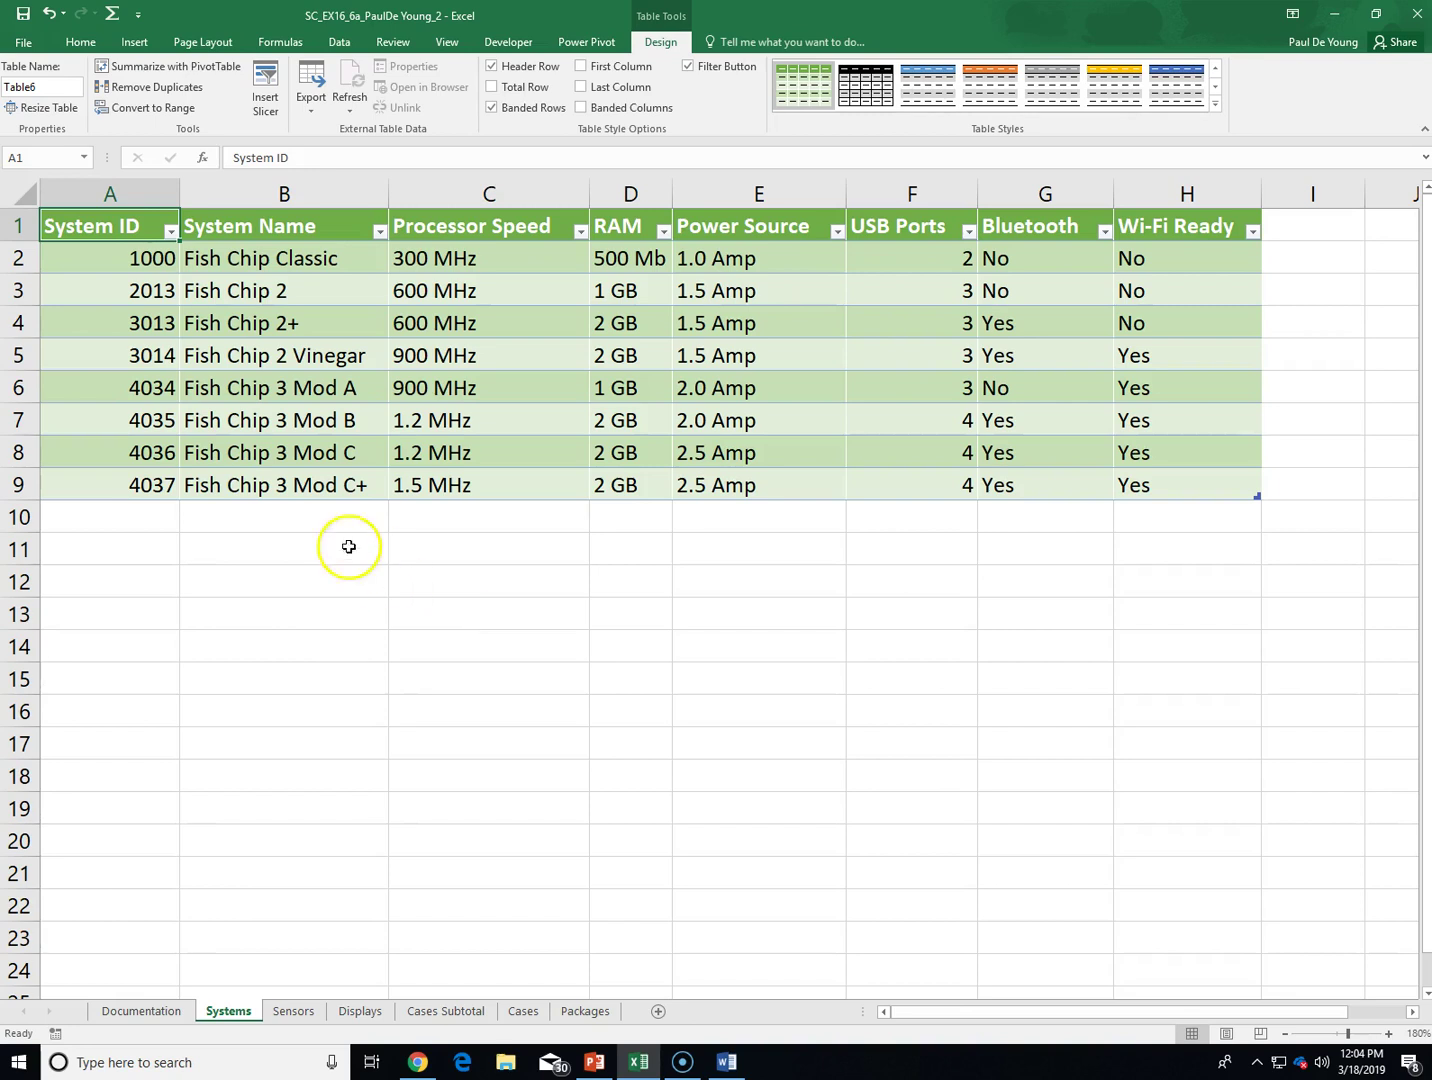
- Try extending the Systems table by one column and three rows to I12, and undo the resize
{"action": "left_click", "coordinate": [236, 389]}
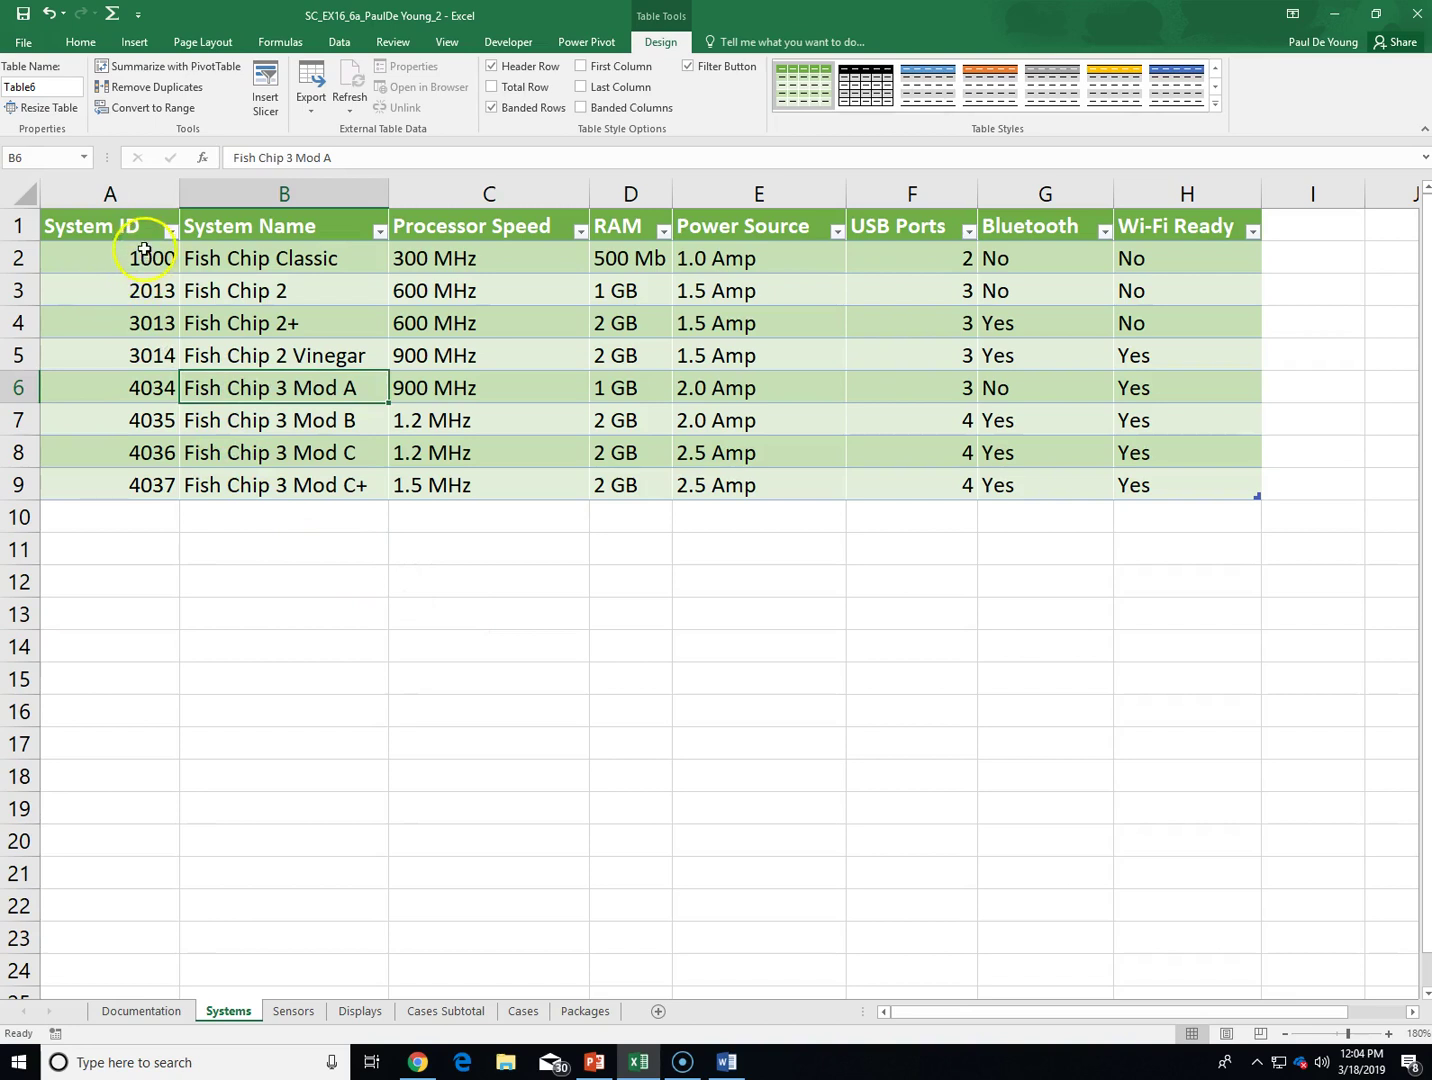
{"action": "left_click", "coordinate": [279, 323]}
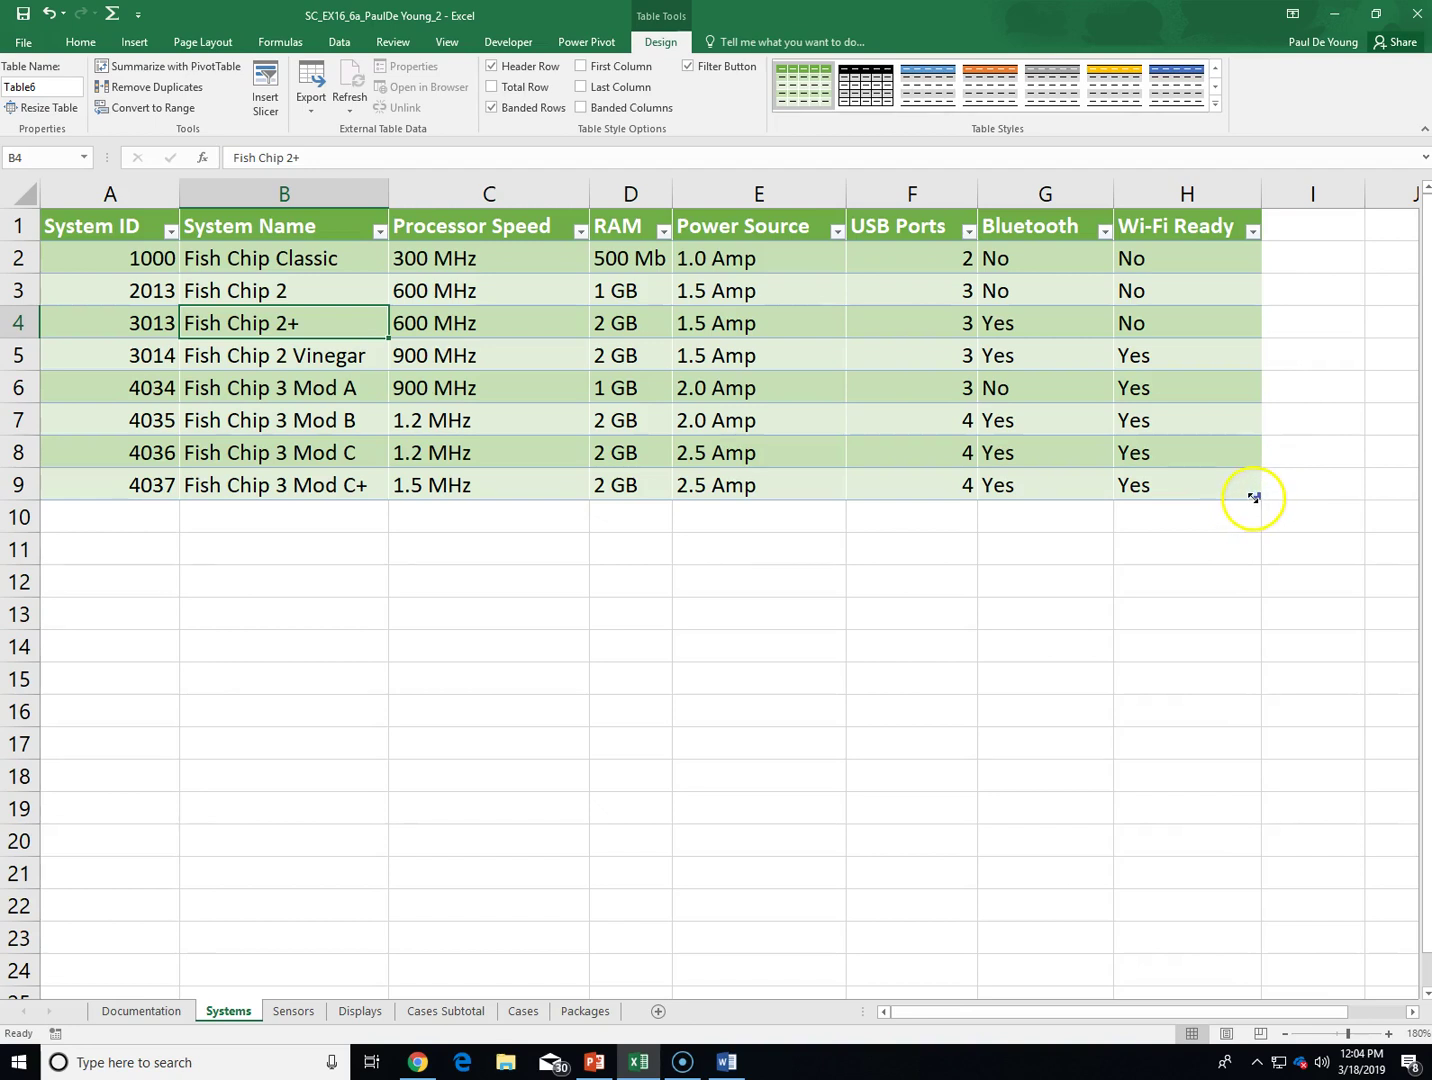
{"action": "left_click_drag", "start_coordinate": [1262, 497], "coordinate": [1386, 601]}
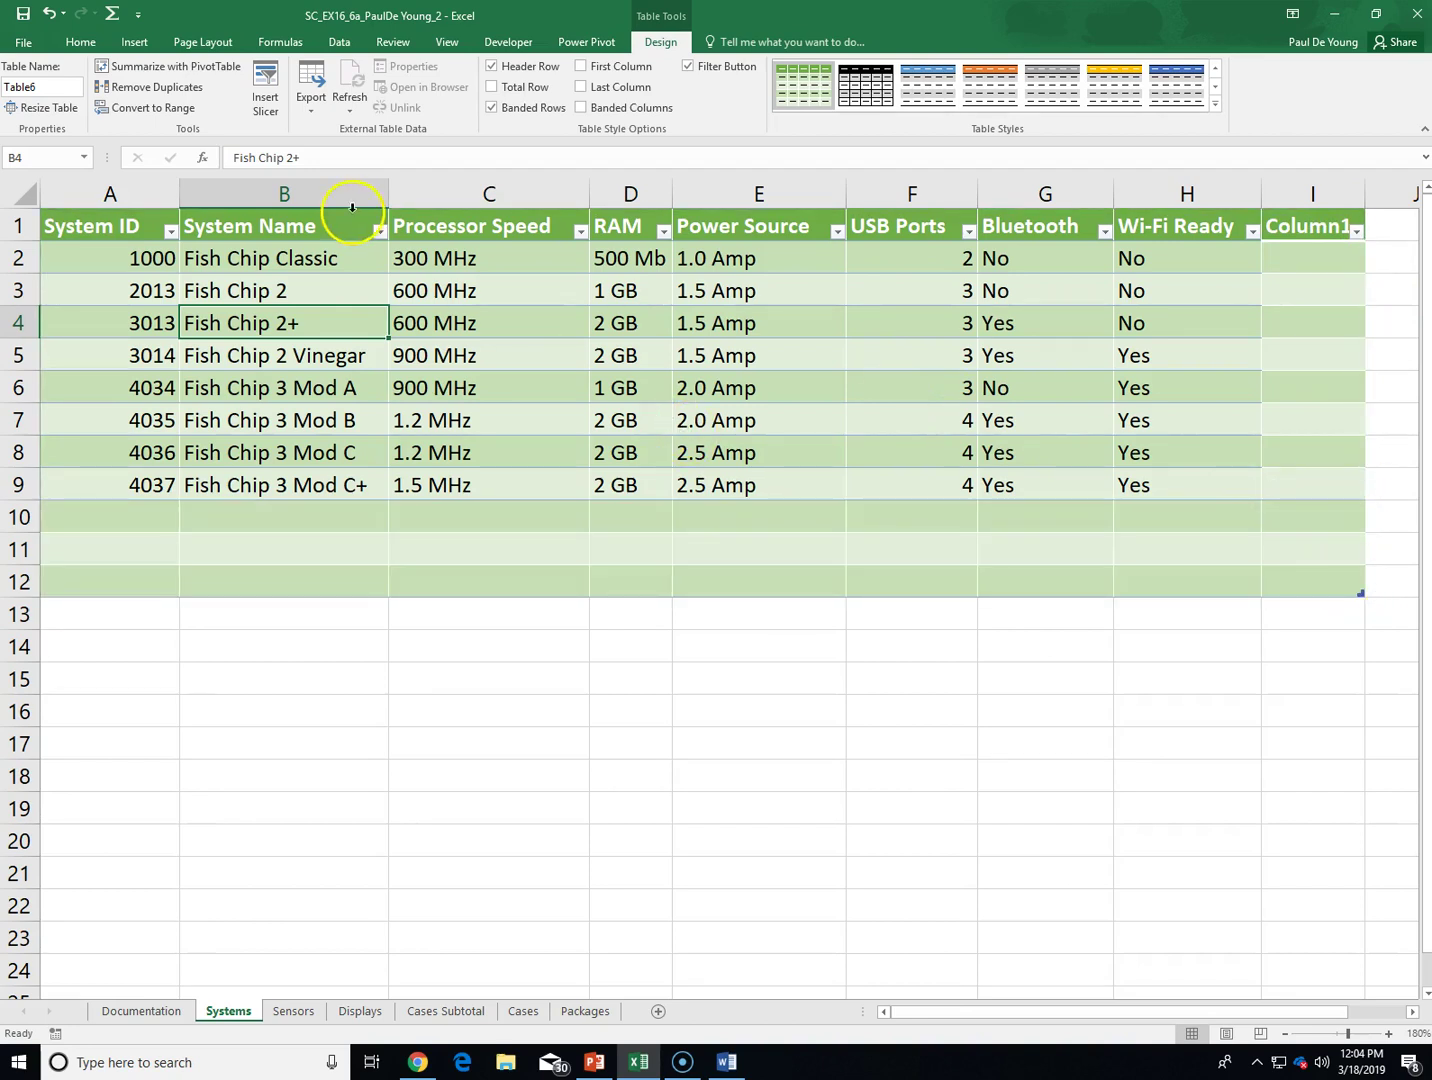
{"action": "left_click", "coordinate": [50, 18]}
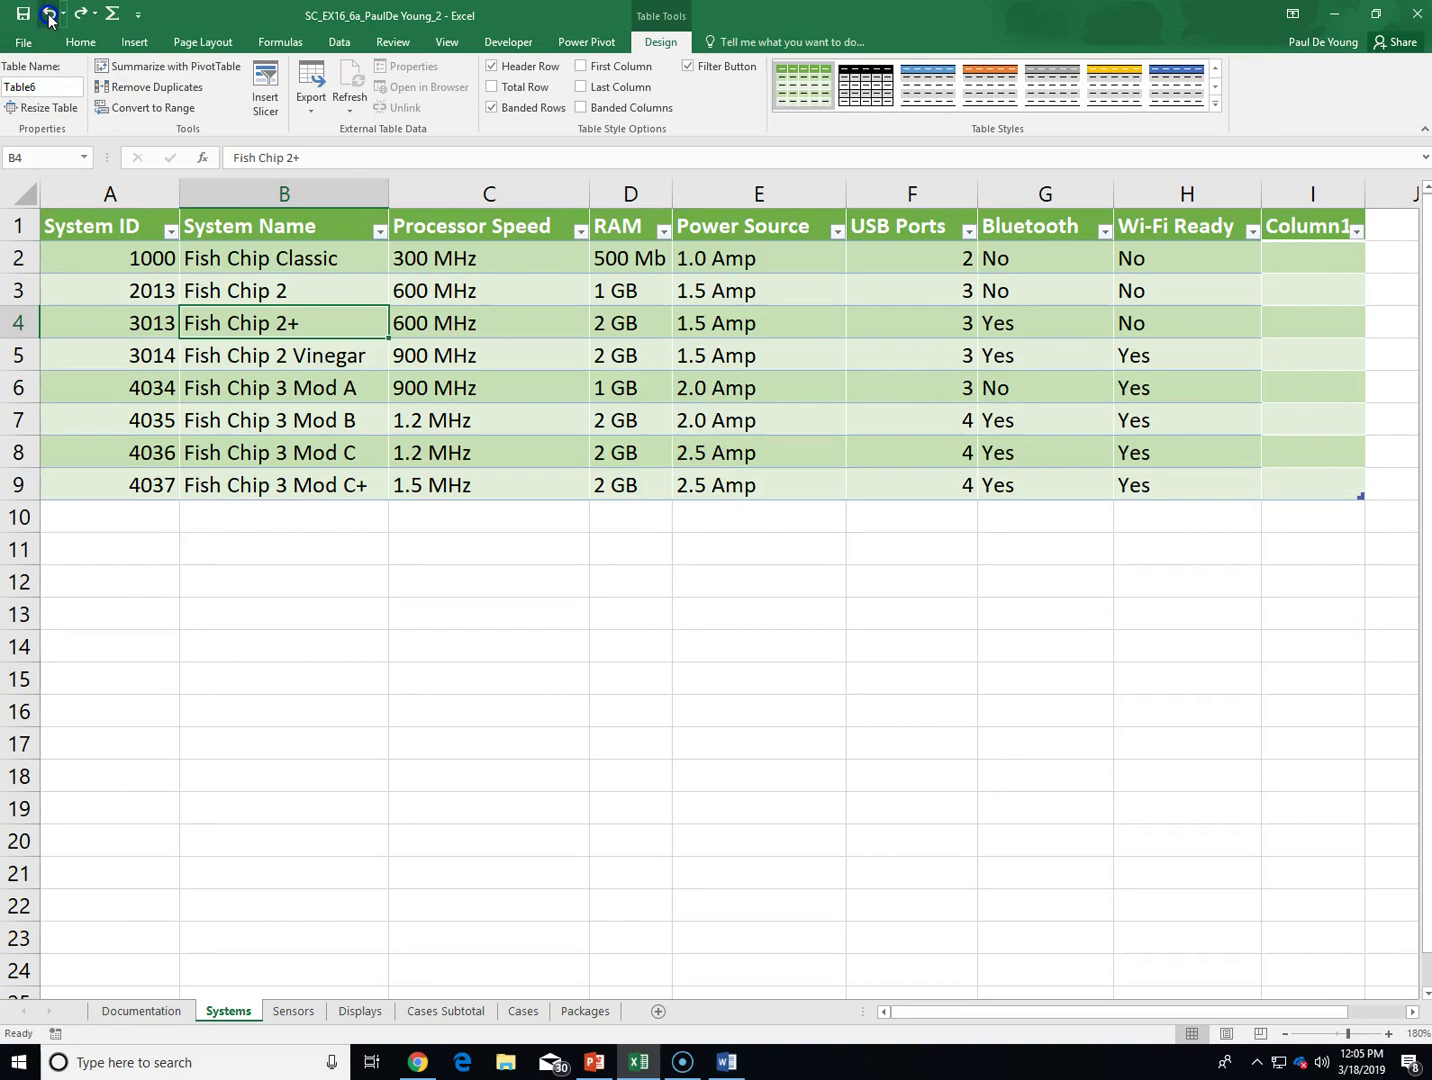
{"action": "left_click", "coordinate": [50, 18]}
{"action": "left_click", "coordinate": [910, 694]}
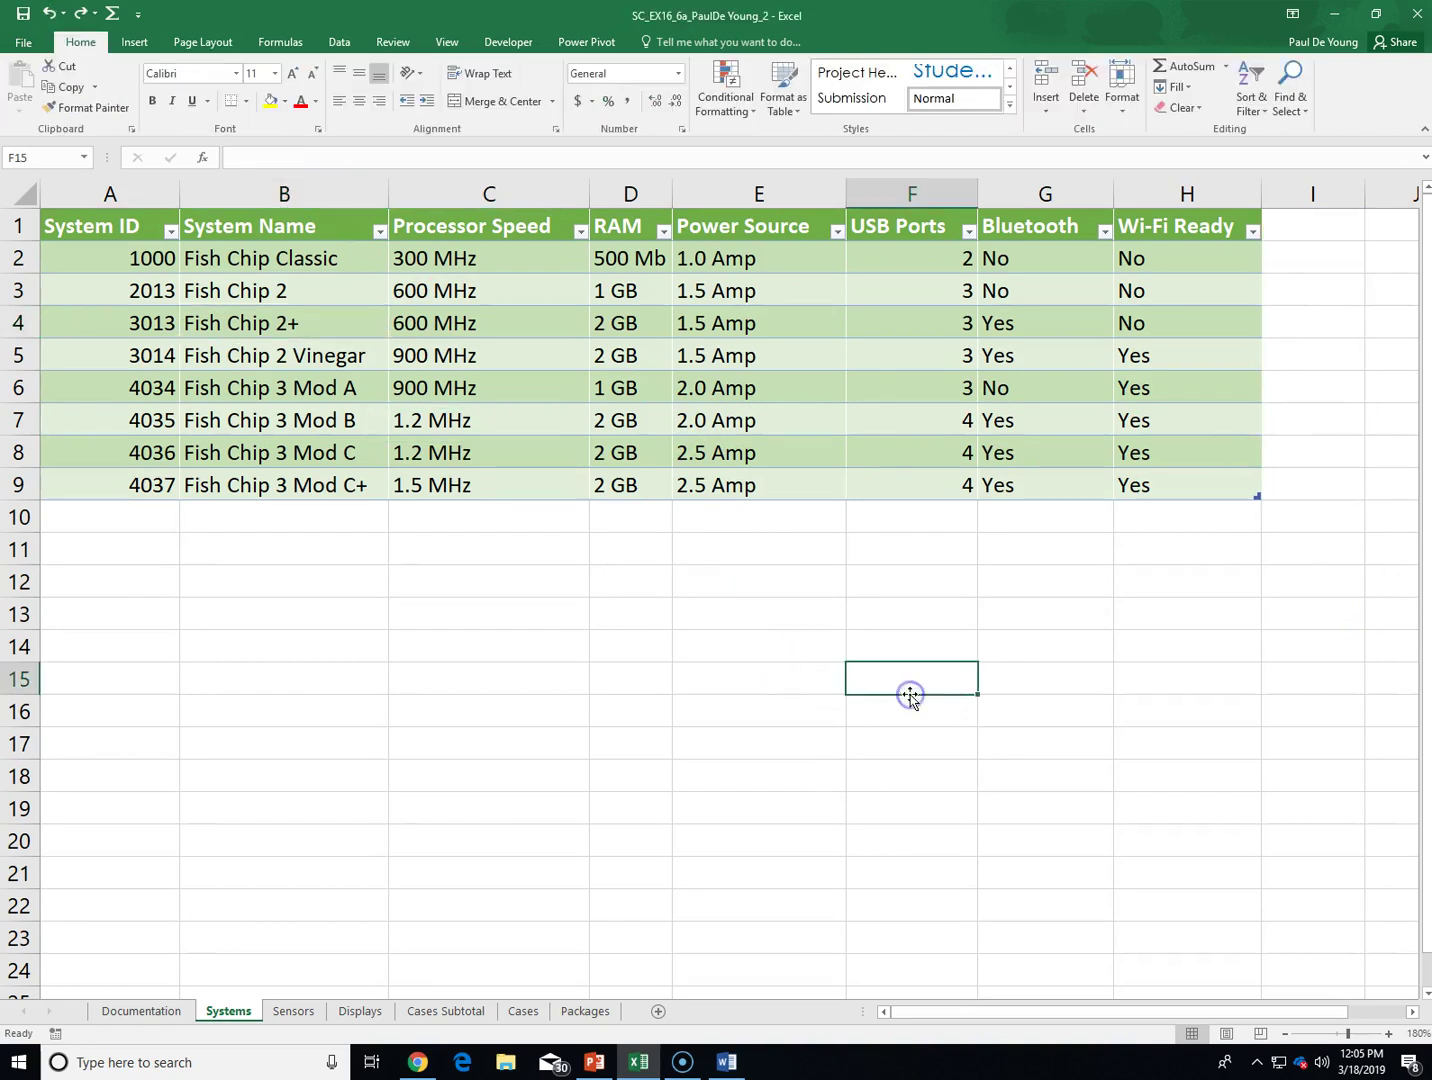
- Rename the table on the Systems worksheet as SystemsTable
{"action": "left_click", "coordinate": [705, 281]}
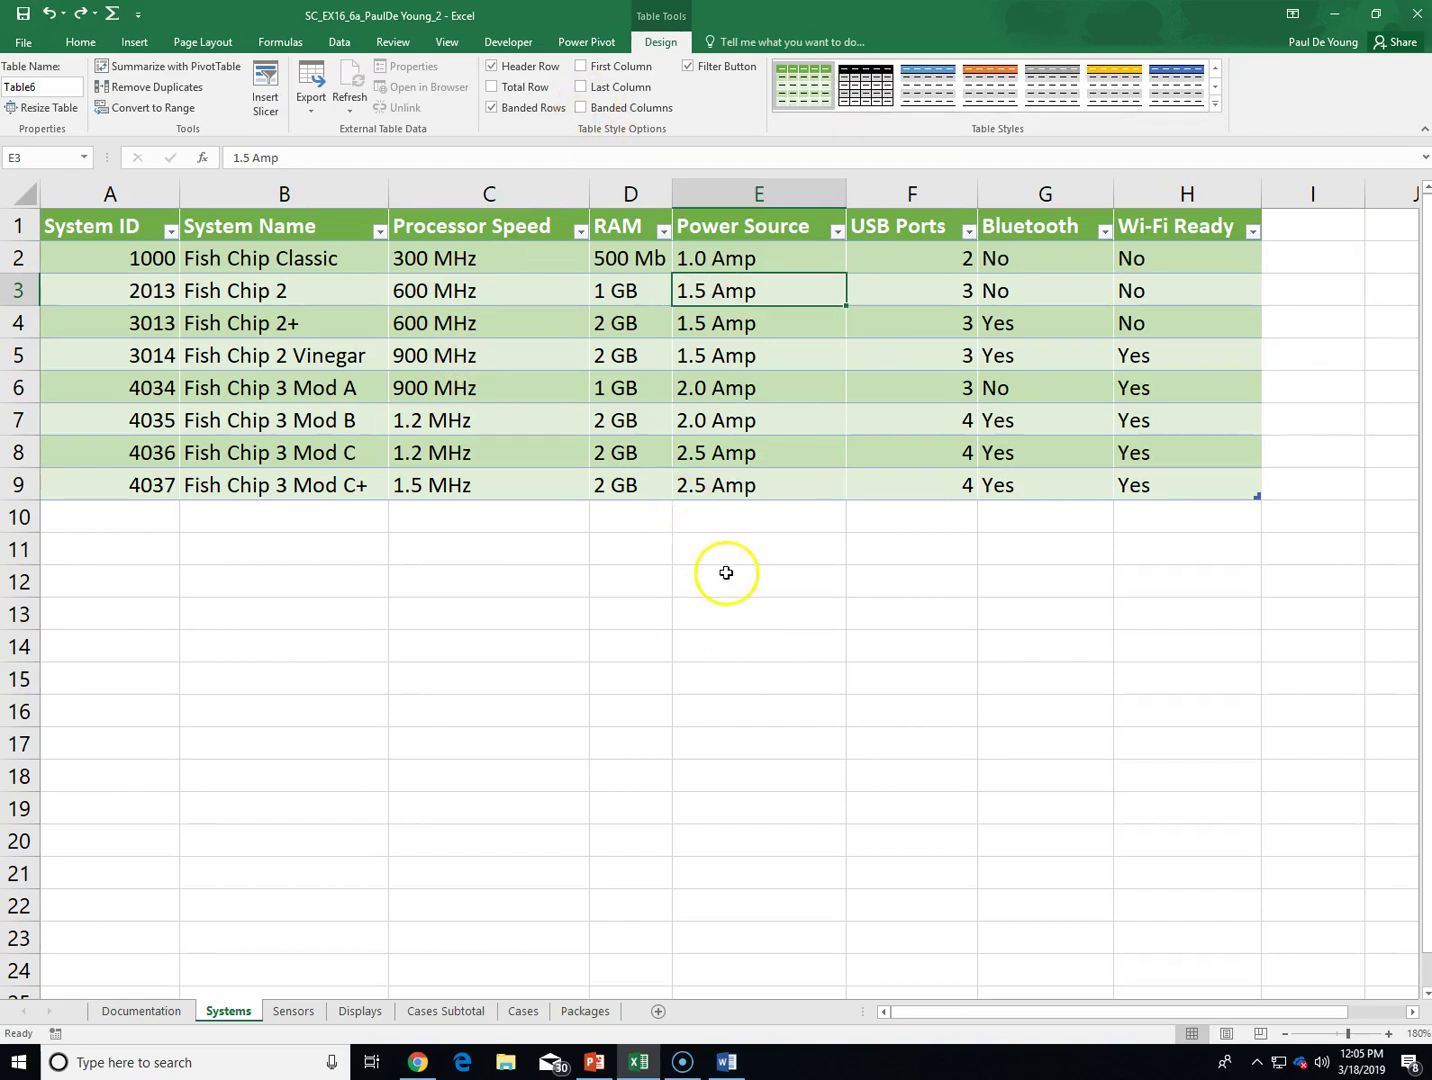
{"action": "left_click", "coordinate": [727, 574]}
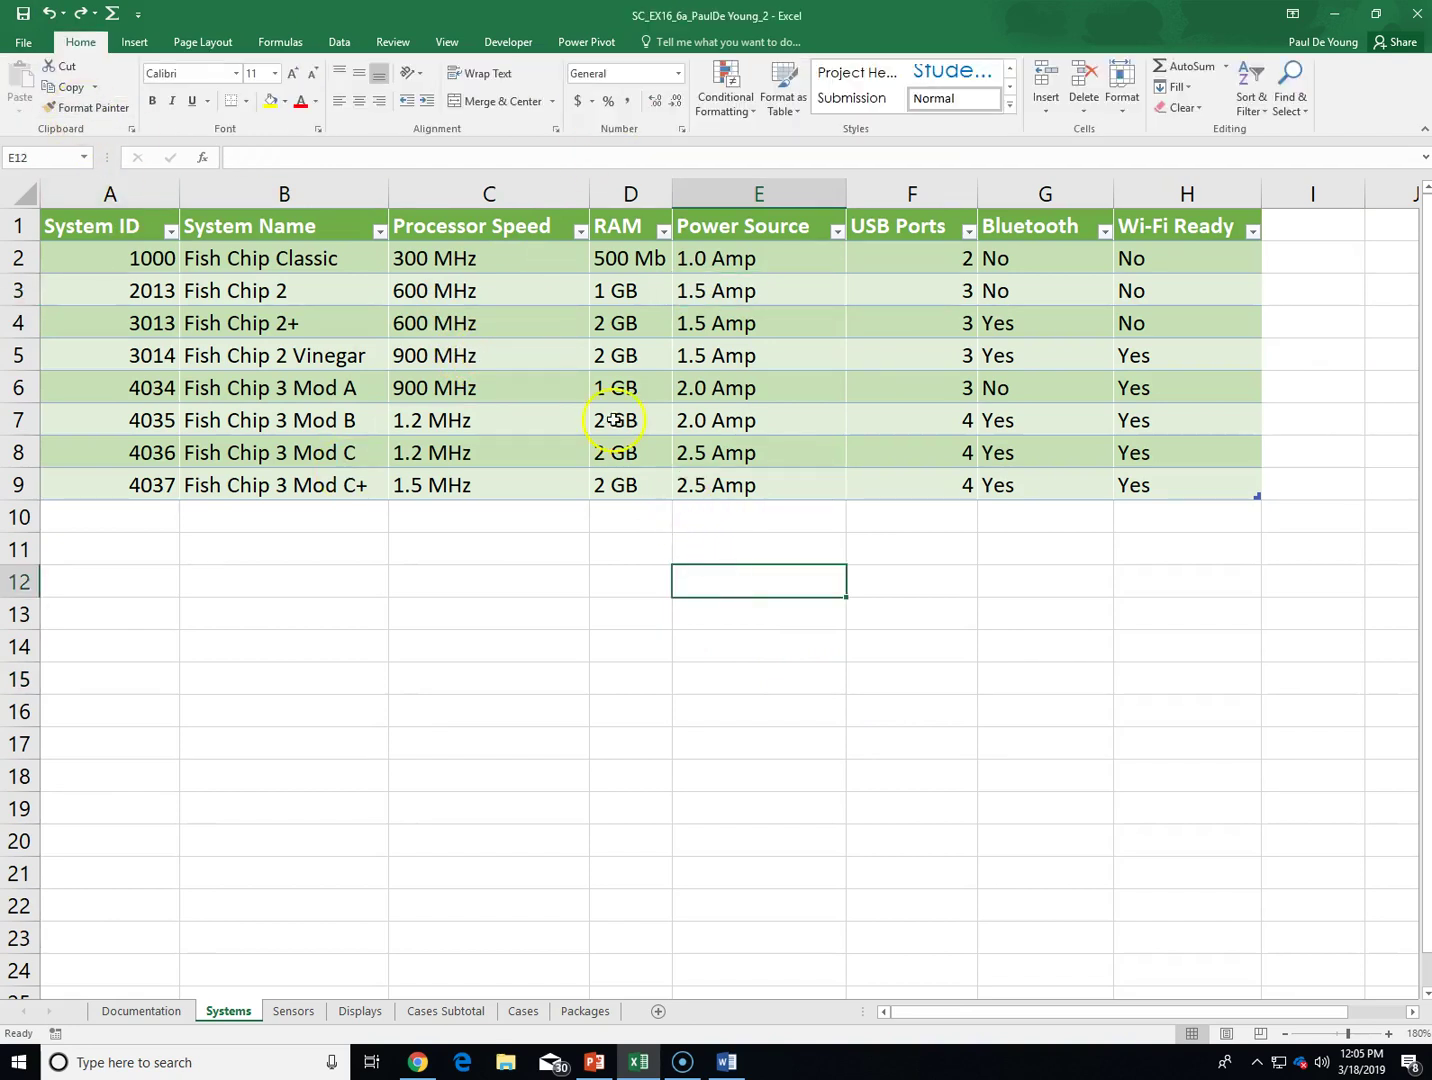
{"action": "left_click", "coordinate": [653, 381]}
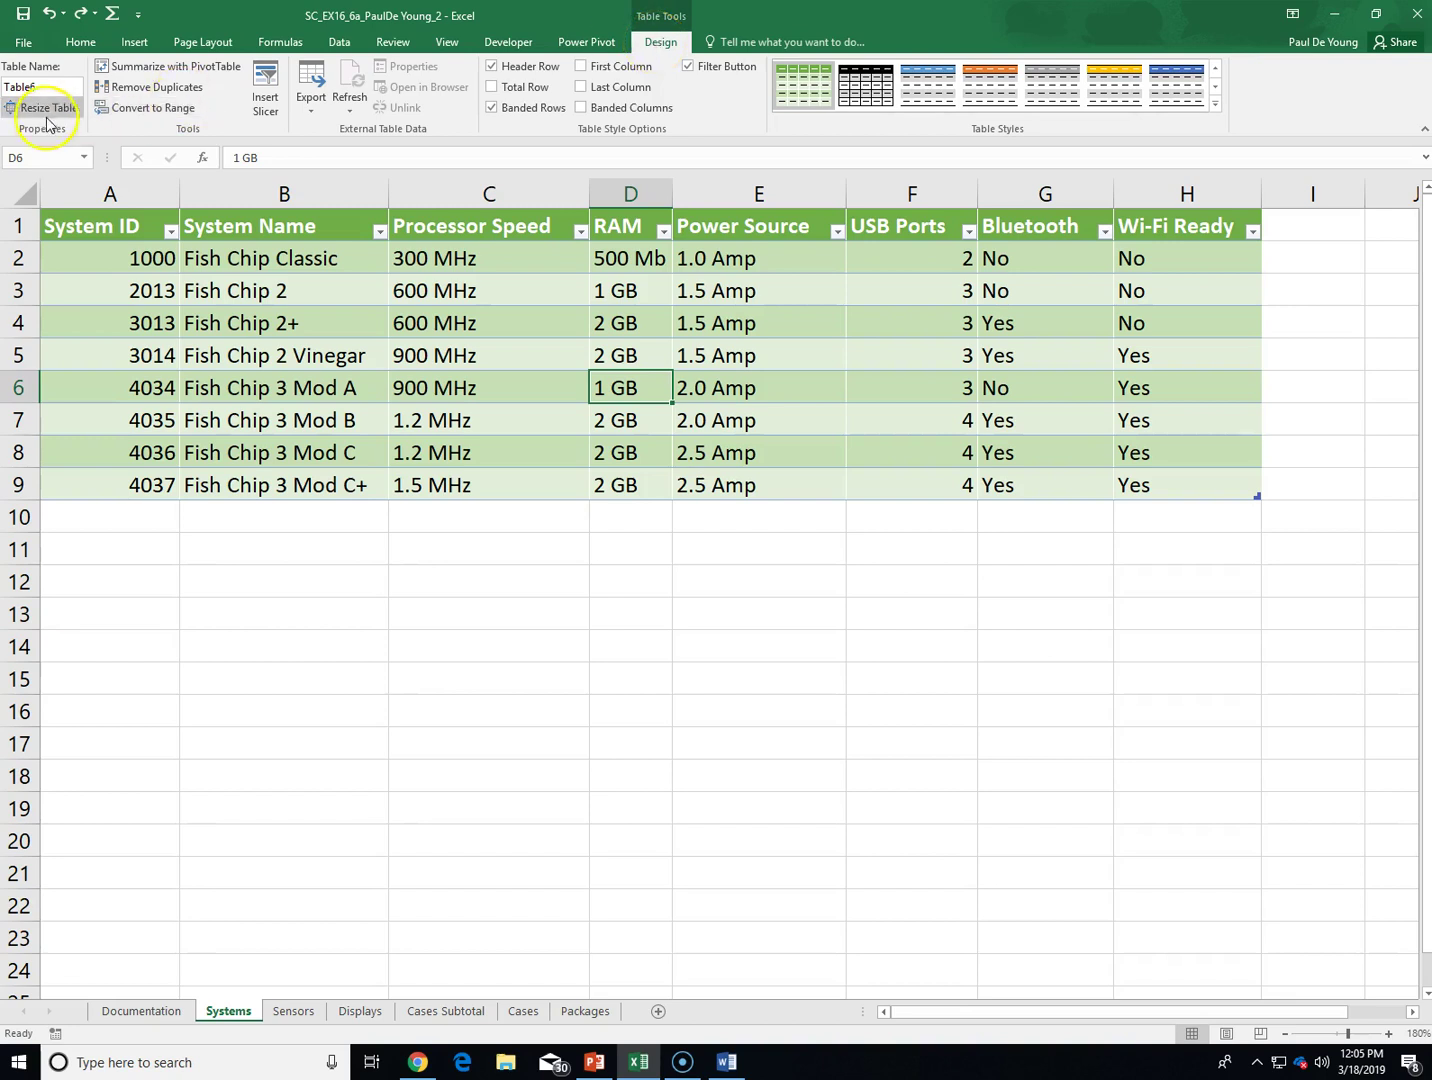
{"action": "left_click", "coordinate": [75, 88]}
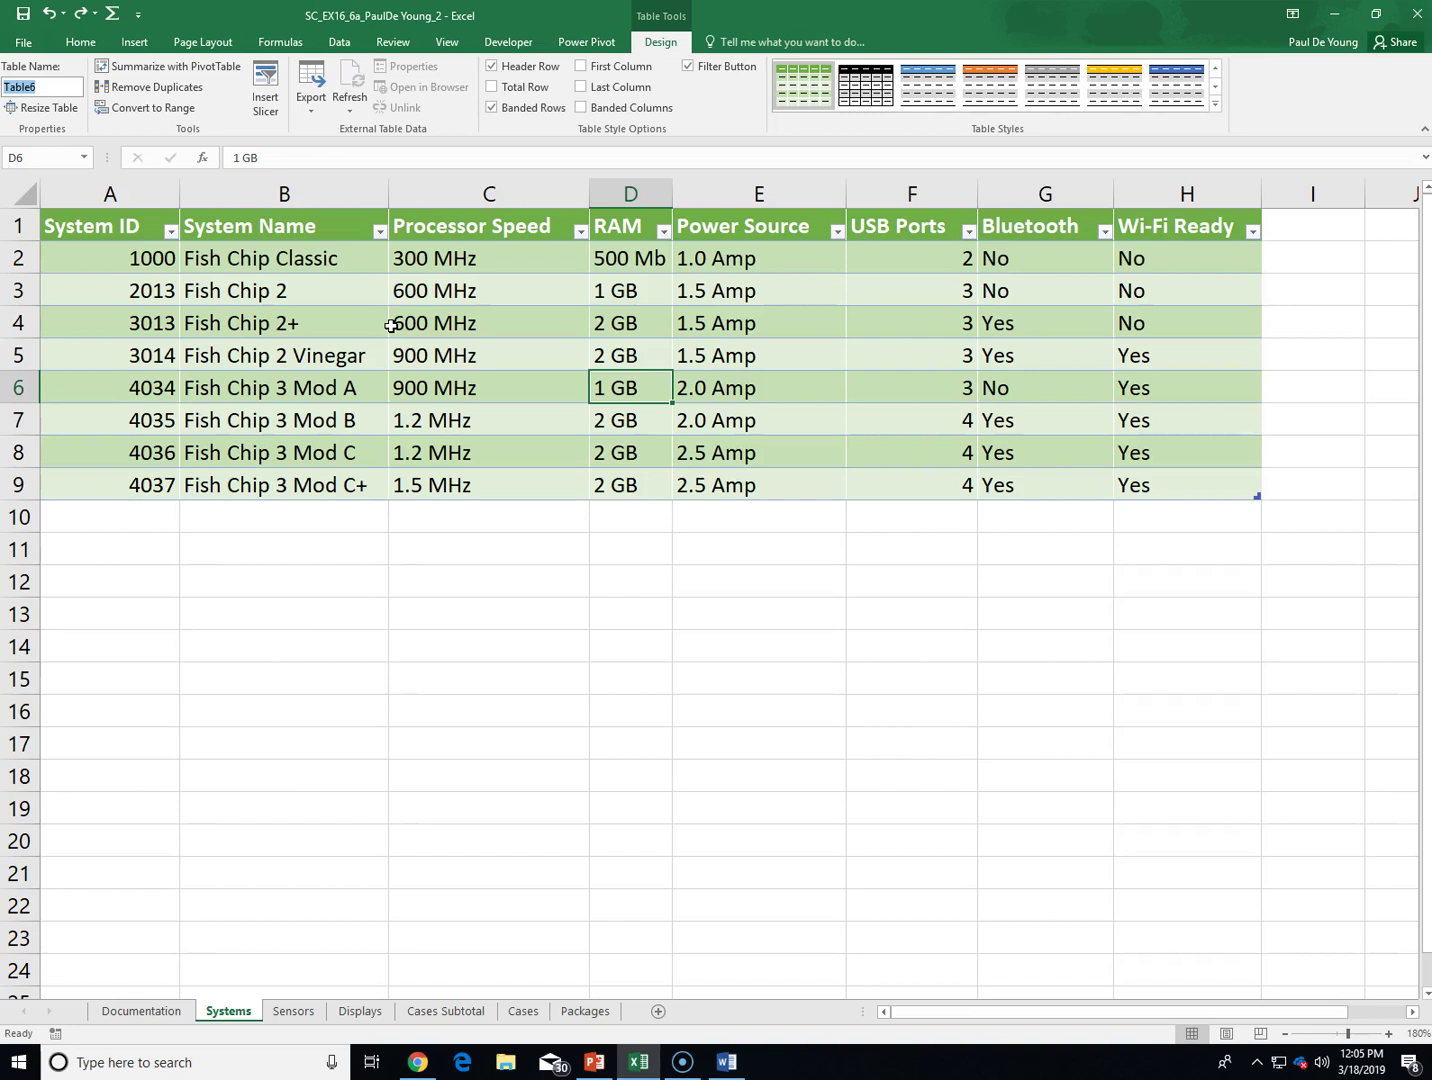
{"action": "type", "text": "Systems"}
{"action": "key", "text": "Return"}
{"action": "left_click", "coordinate": [435, 258]}
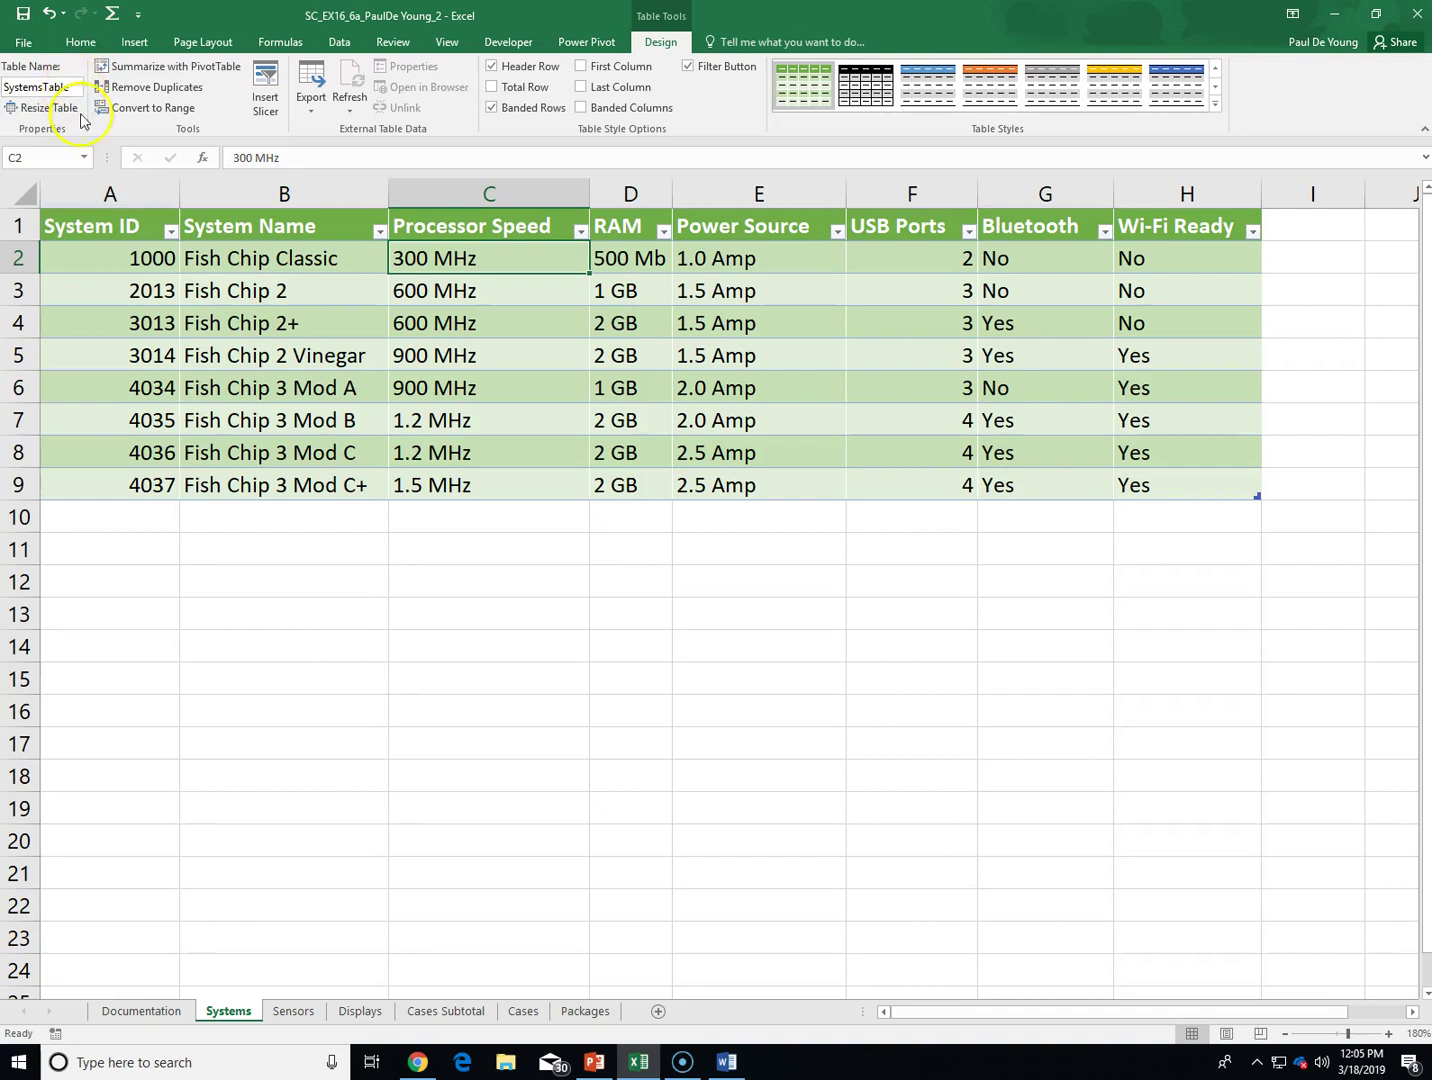
{"action": "left_click", "coordinate": [503, 593]}
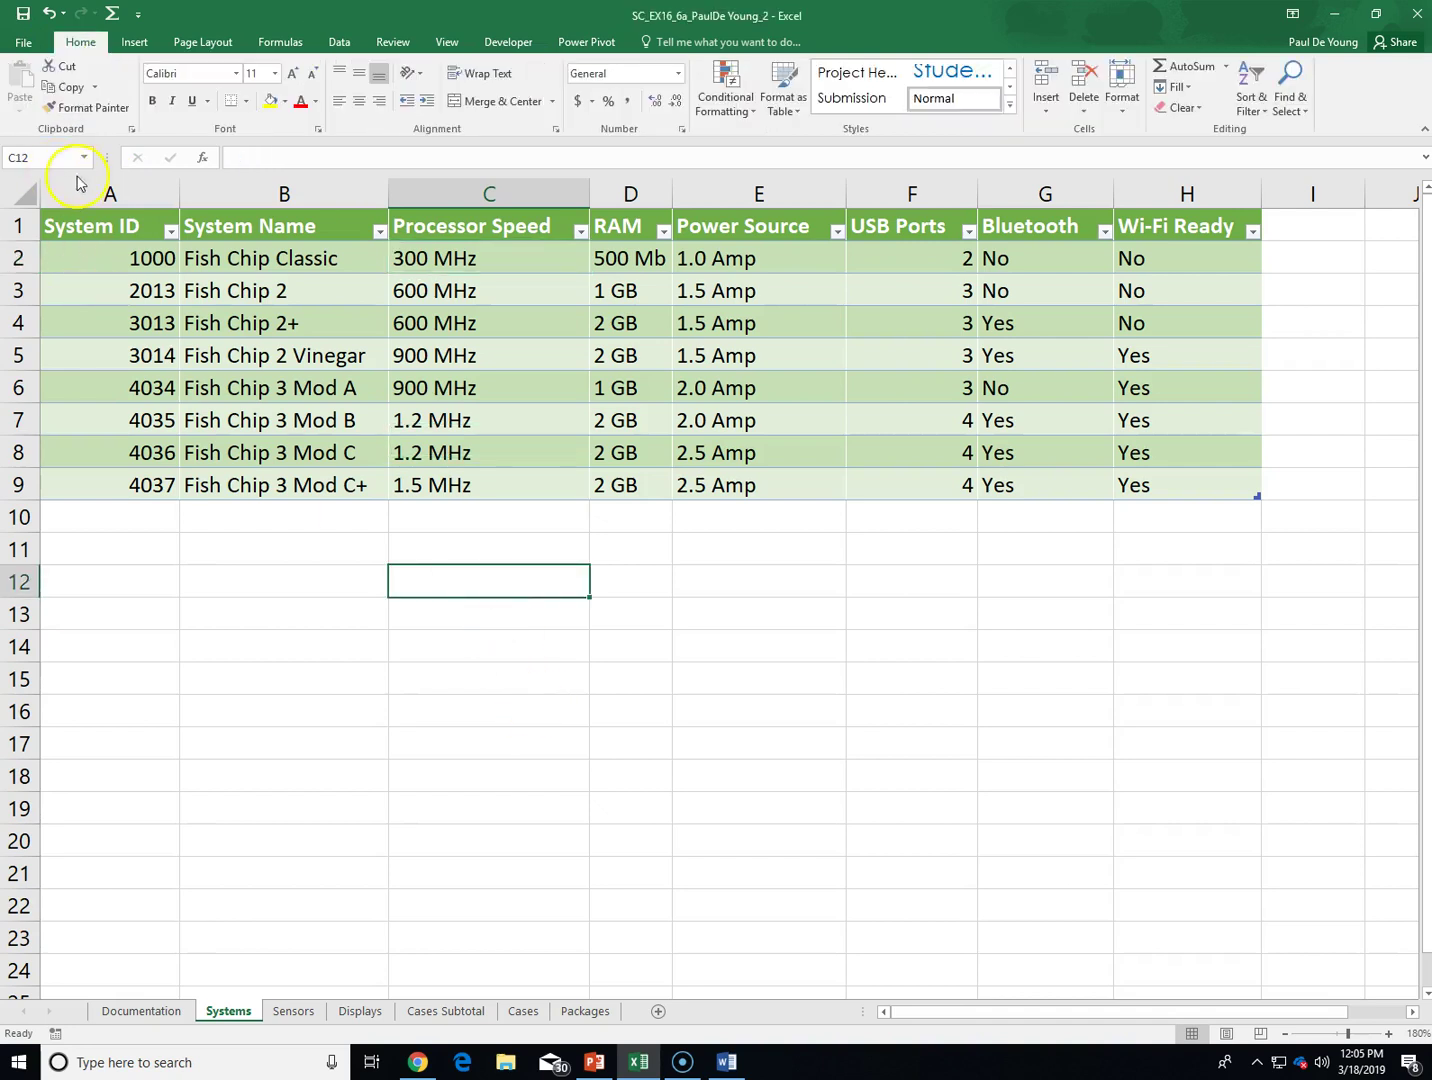
{"action": "left_click", "coordinate": [361, 398]}
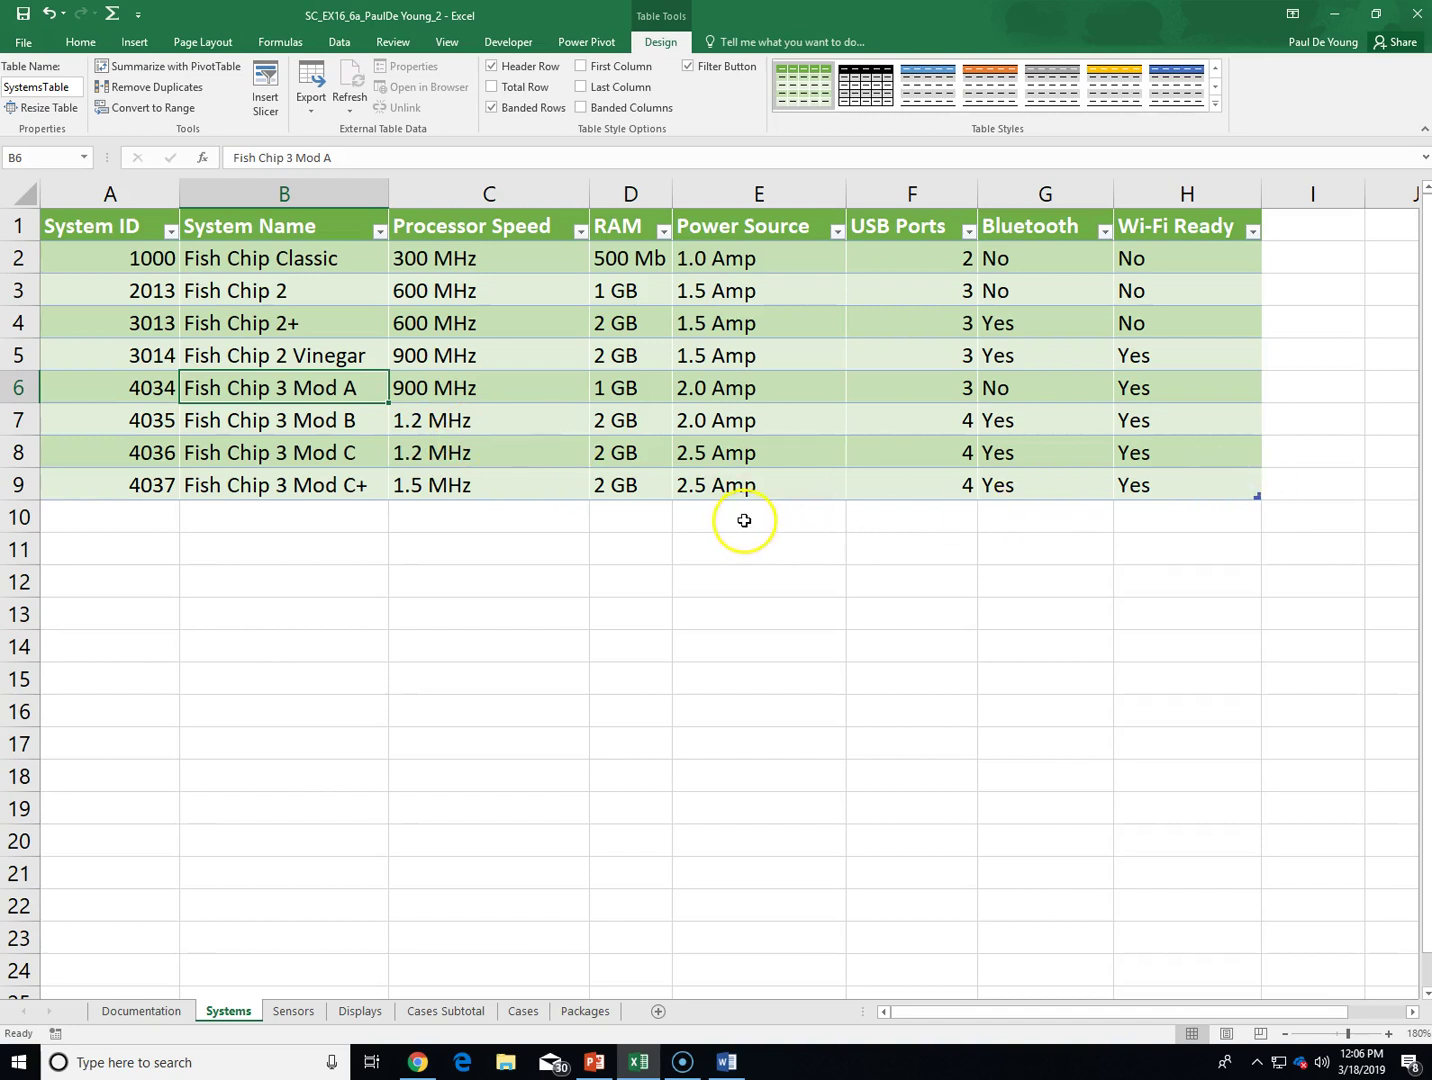
{"action": "left_click", "coordinate": [96, 513]}
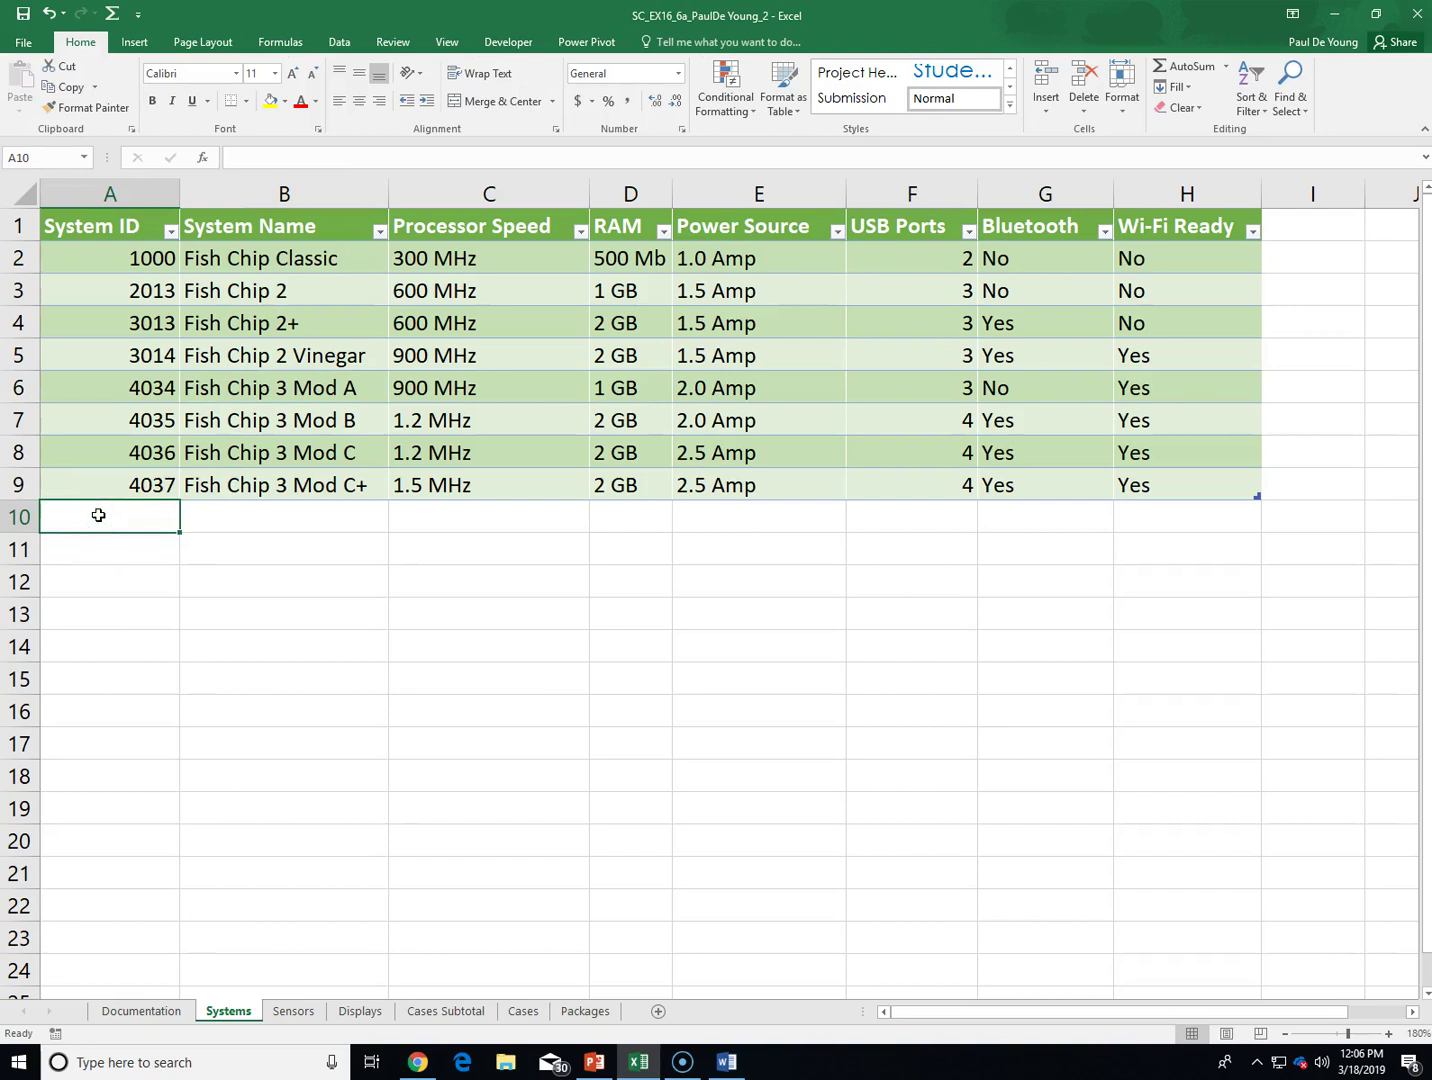
{"action": "left_click", "coordinate": [135, 403]}
{"action": "left_click", "coordinate": [112, 550]}
{"action": "left_click", "coordinate": [116, 517]}
- On the Sensors worksheet, start a new table record directly below the last sensor by entering s487 as Sensor ID in A15
{"action": "left_click", "coordinate": [295, 1012]}
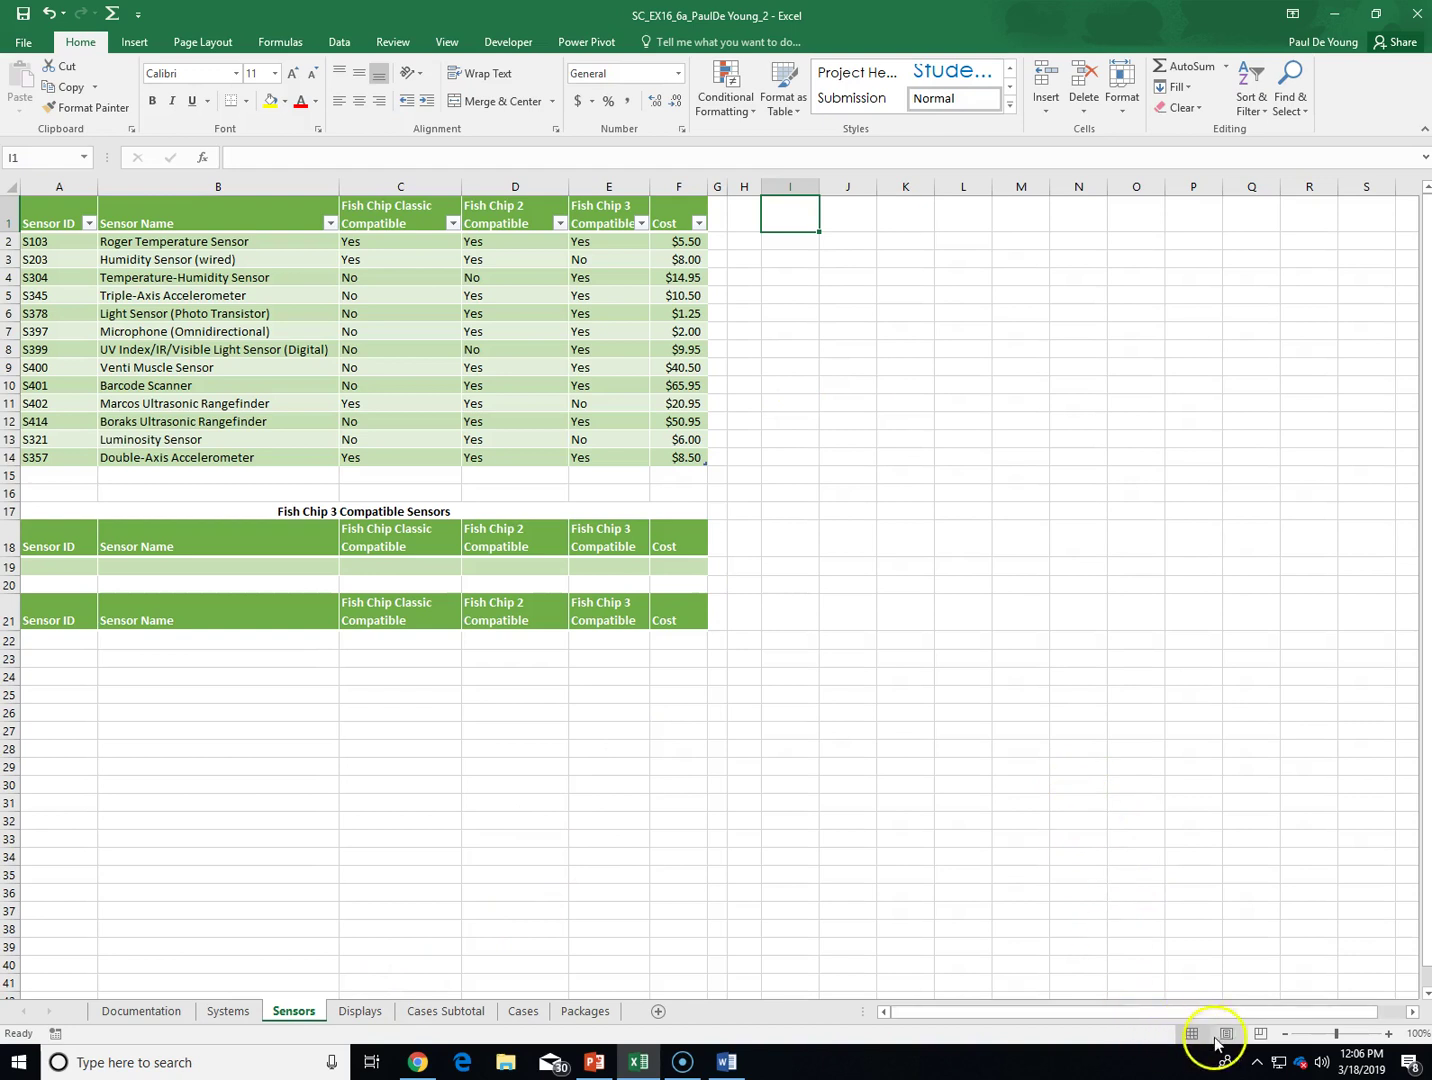
{"action": "left_click", "coordinate": [1389, 1036]}
{"action": "left_click", "coordinate": [1389, 1036]}
{"action": "left_click", "coordinate": [1389, 1036]}
{"action": "left_click", "coordinate": [1389, 1036]}
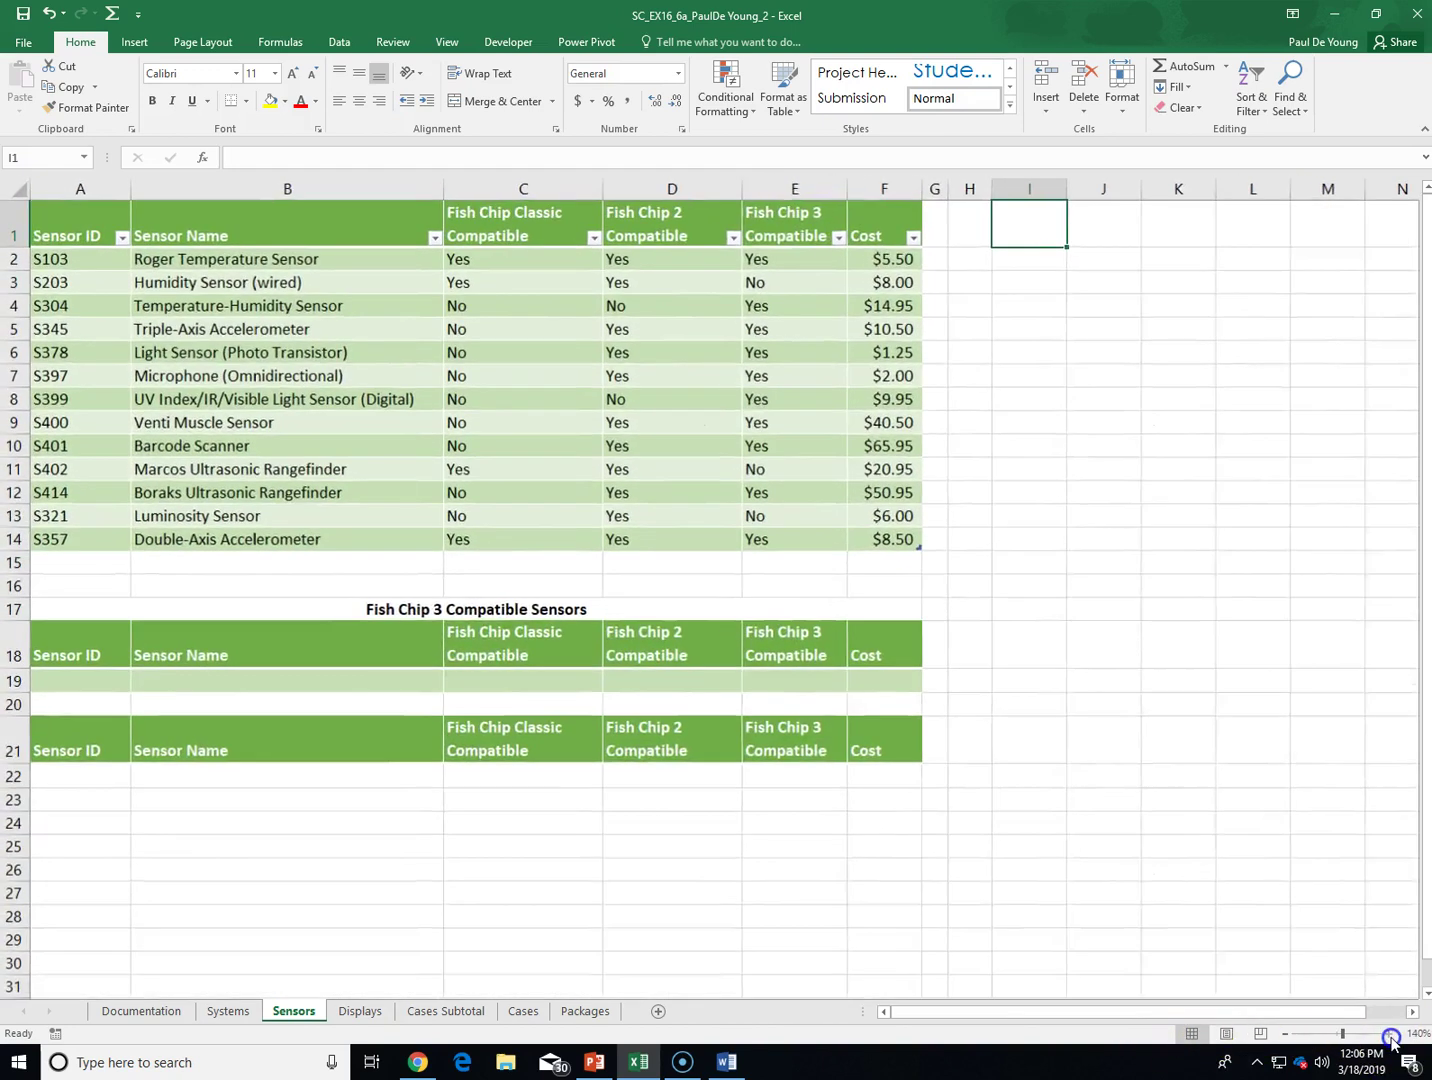
{"action": "left_click", "coordinate": [1389, 1036]}
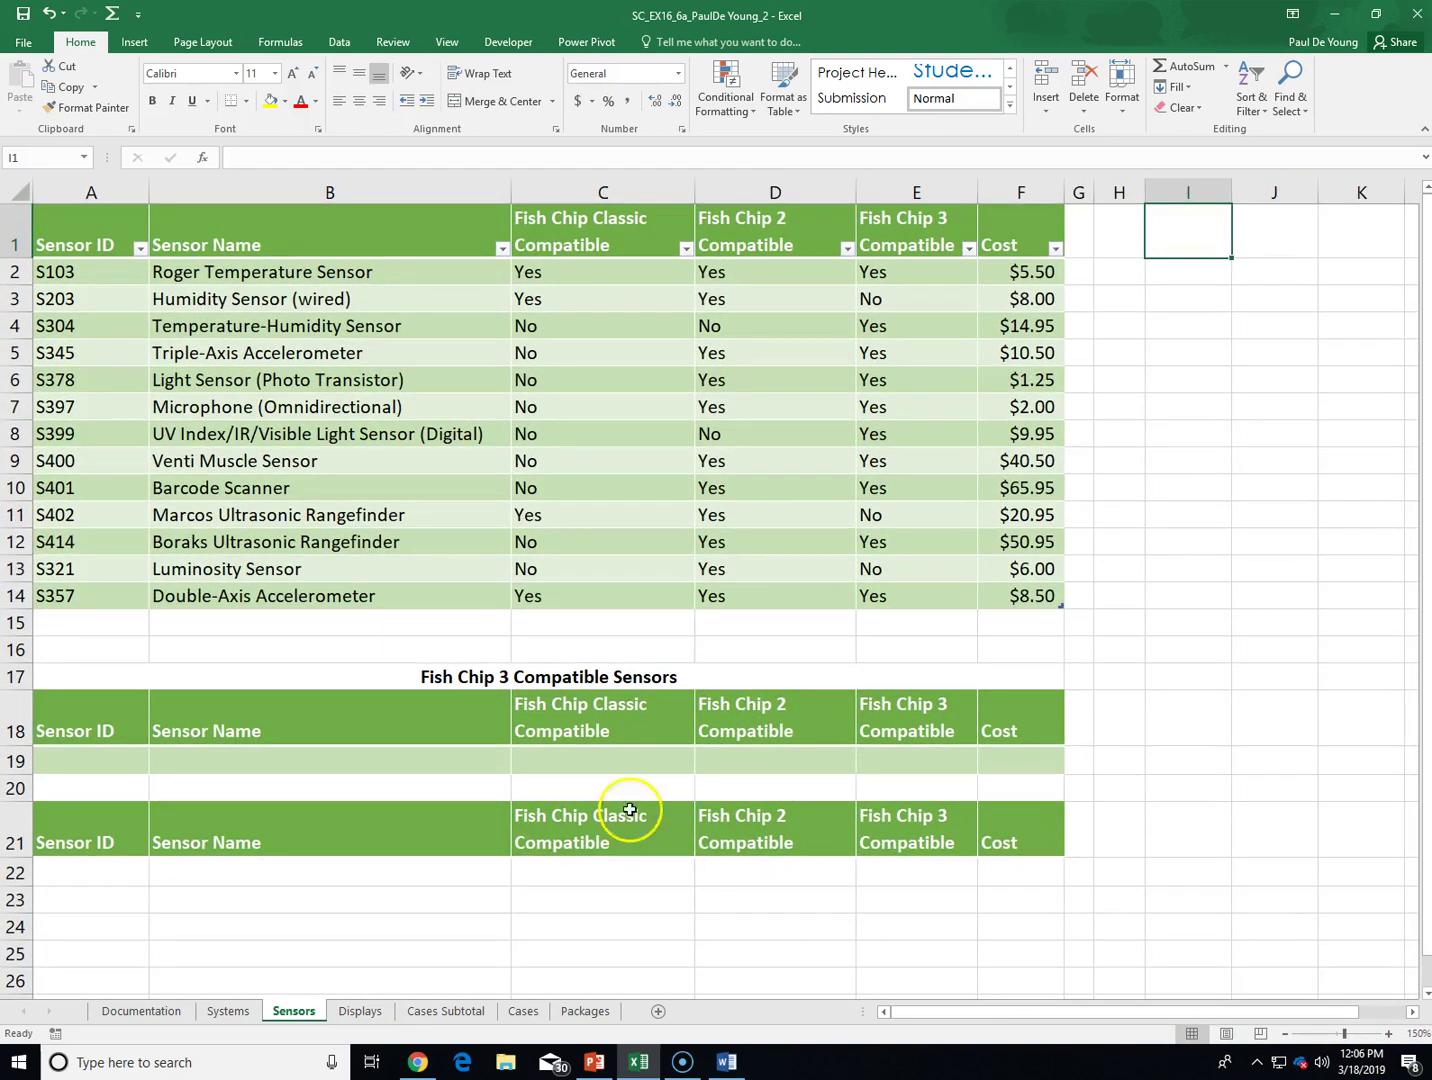
{"action": "left_click", "coordinate": [97, 622]}
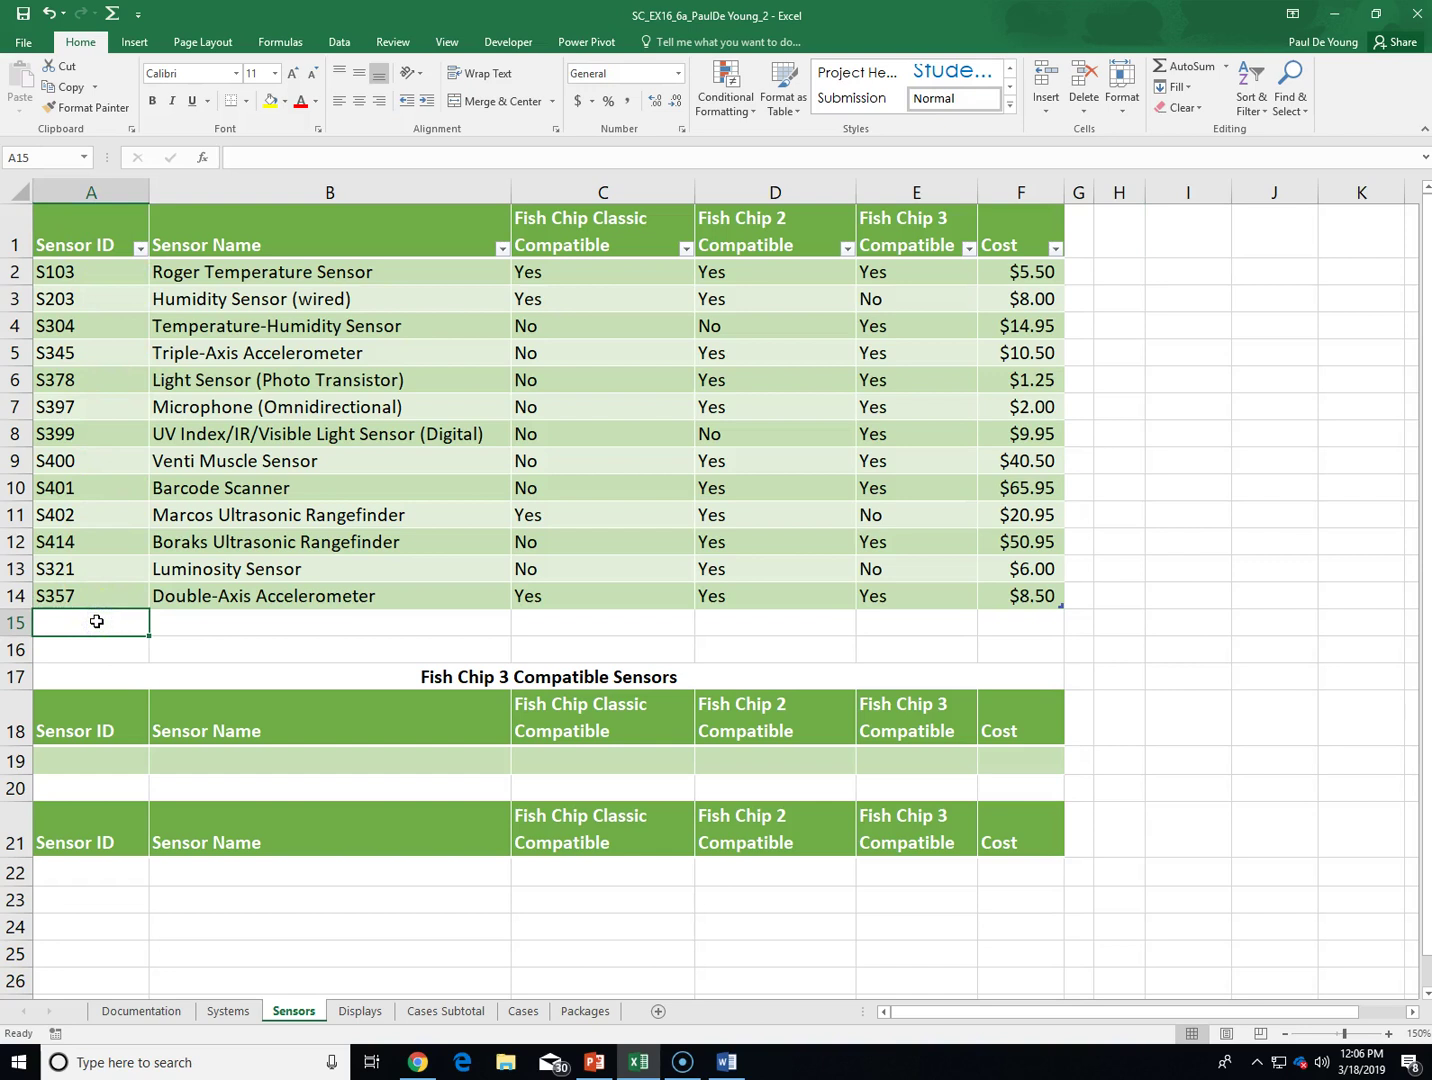
{"action": "type", "text": "s487"}
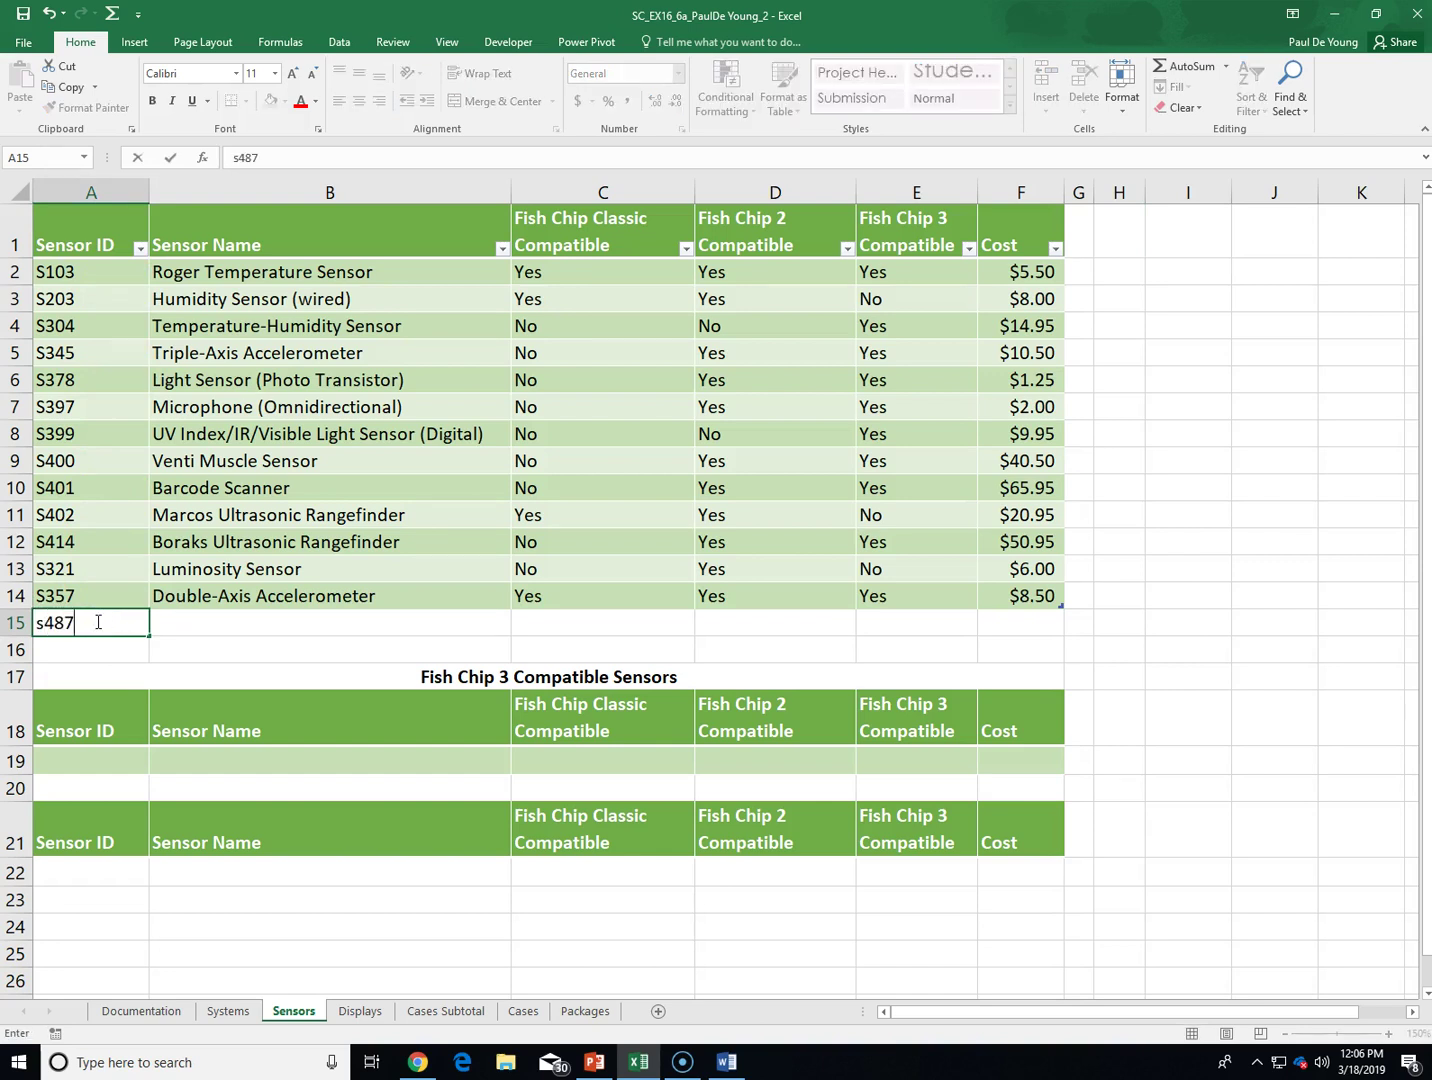
{"action": "key", "text": "Tab"}
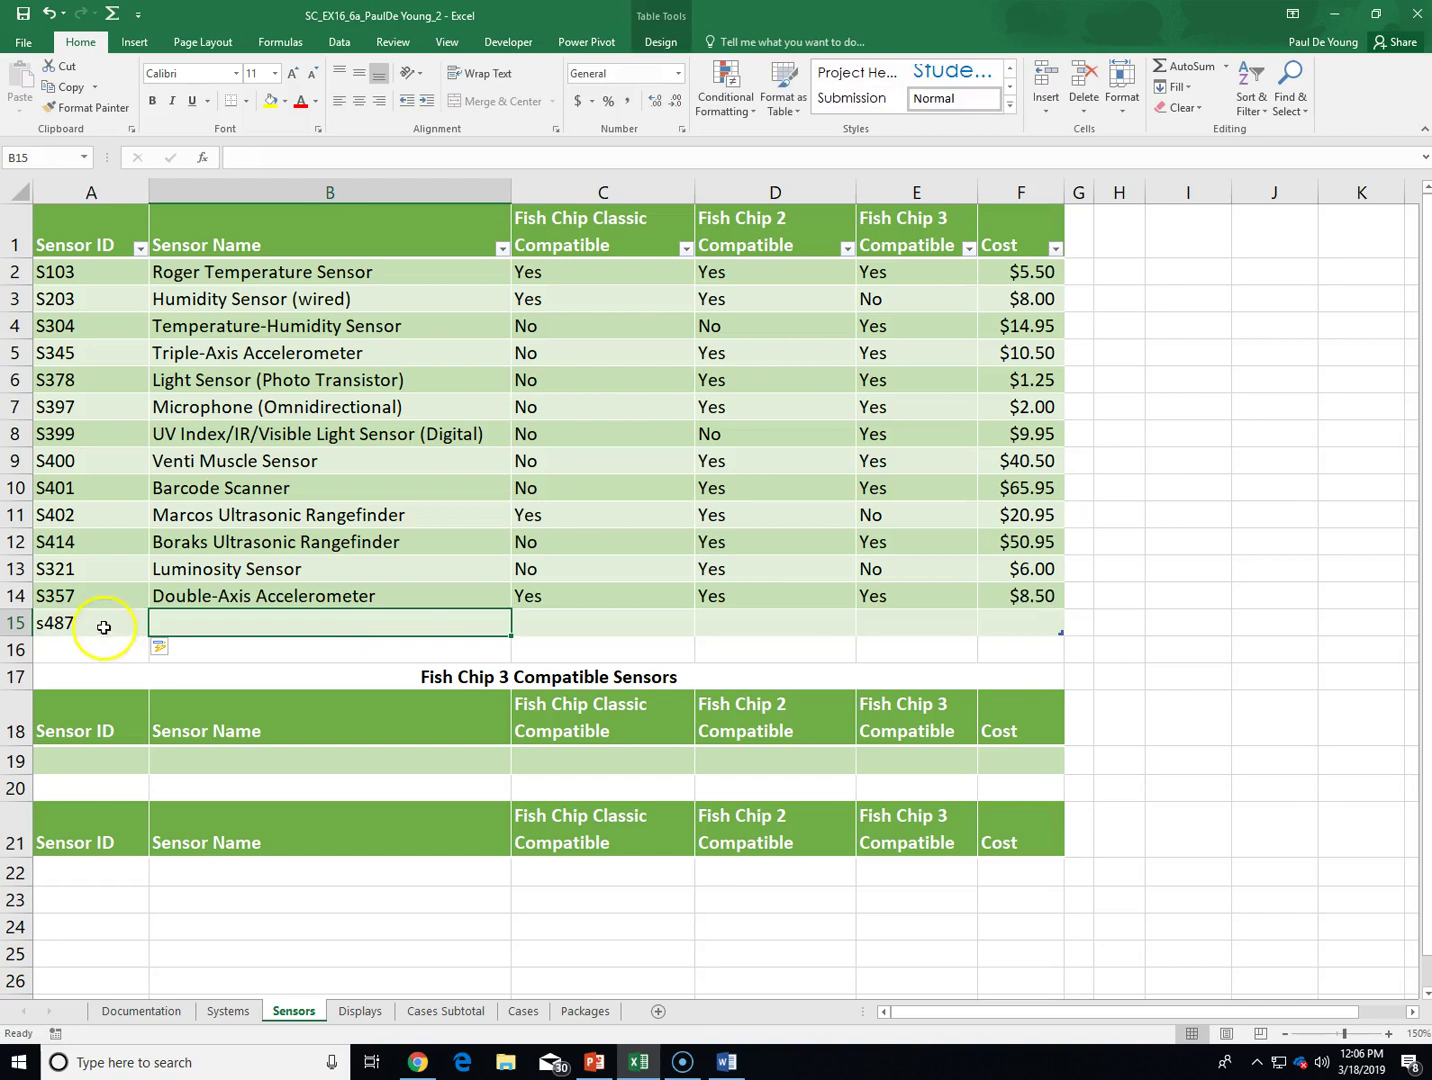
- Correct the new record's Sensor ID in cell A15 to S487 with a capital S
{"action": "left_click", "coordinate": [97, 622]}
{"action": "double_click", "coordinate": [97, 622]}
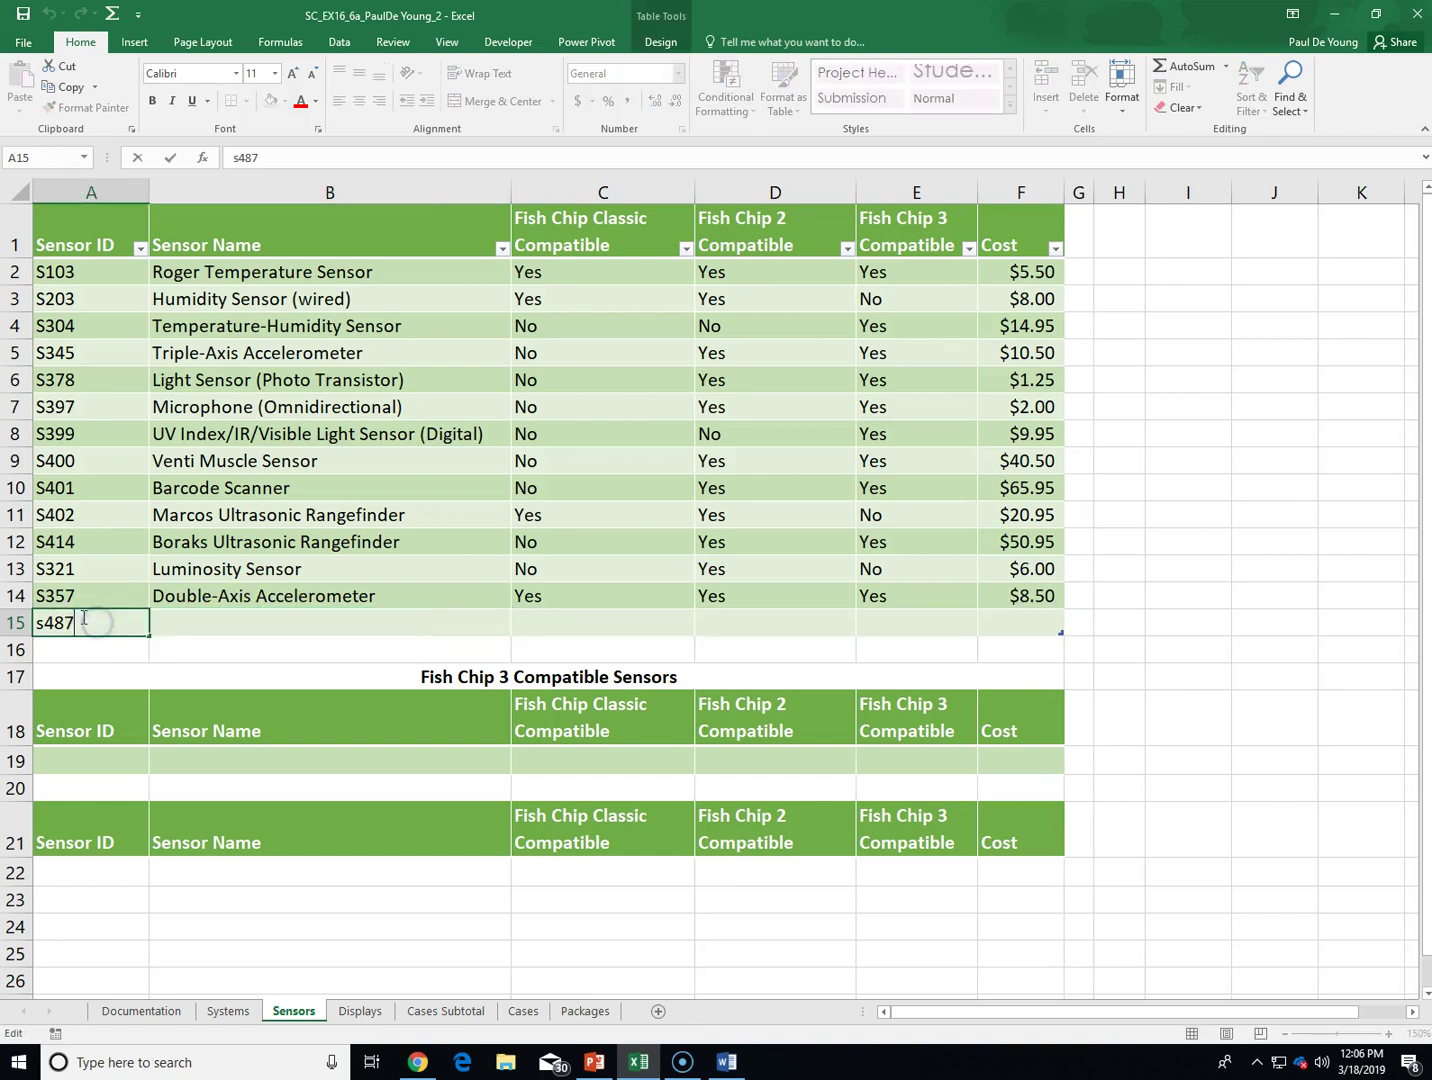
{"action": "left_click_drag", "start_coordinate": [56, 622], "coordinate": [34, 622]}
{"action": "type", "text": "S"}
- Enter Adi Humidity Sensor as the Sensor Name of the new S487 record in cell B15
{"action": "left_click", "coordinate": [260, 626]}
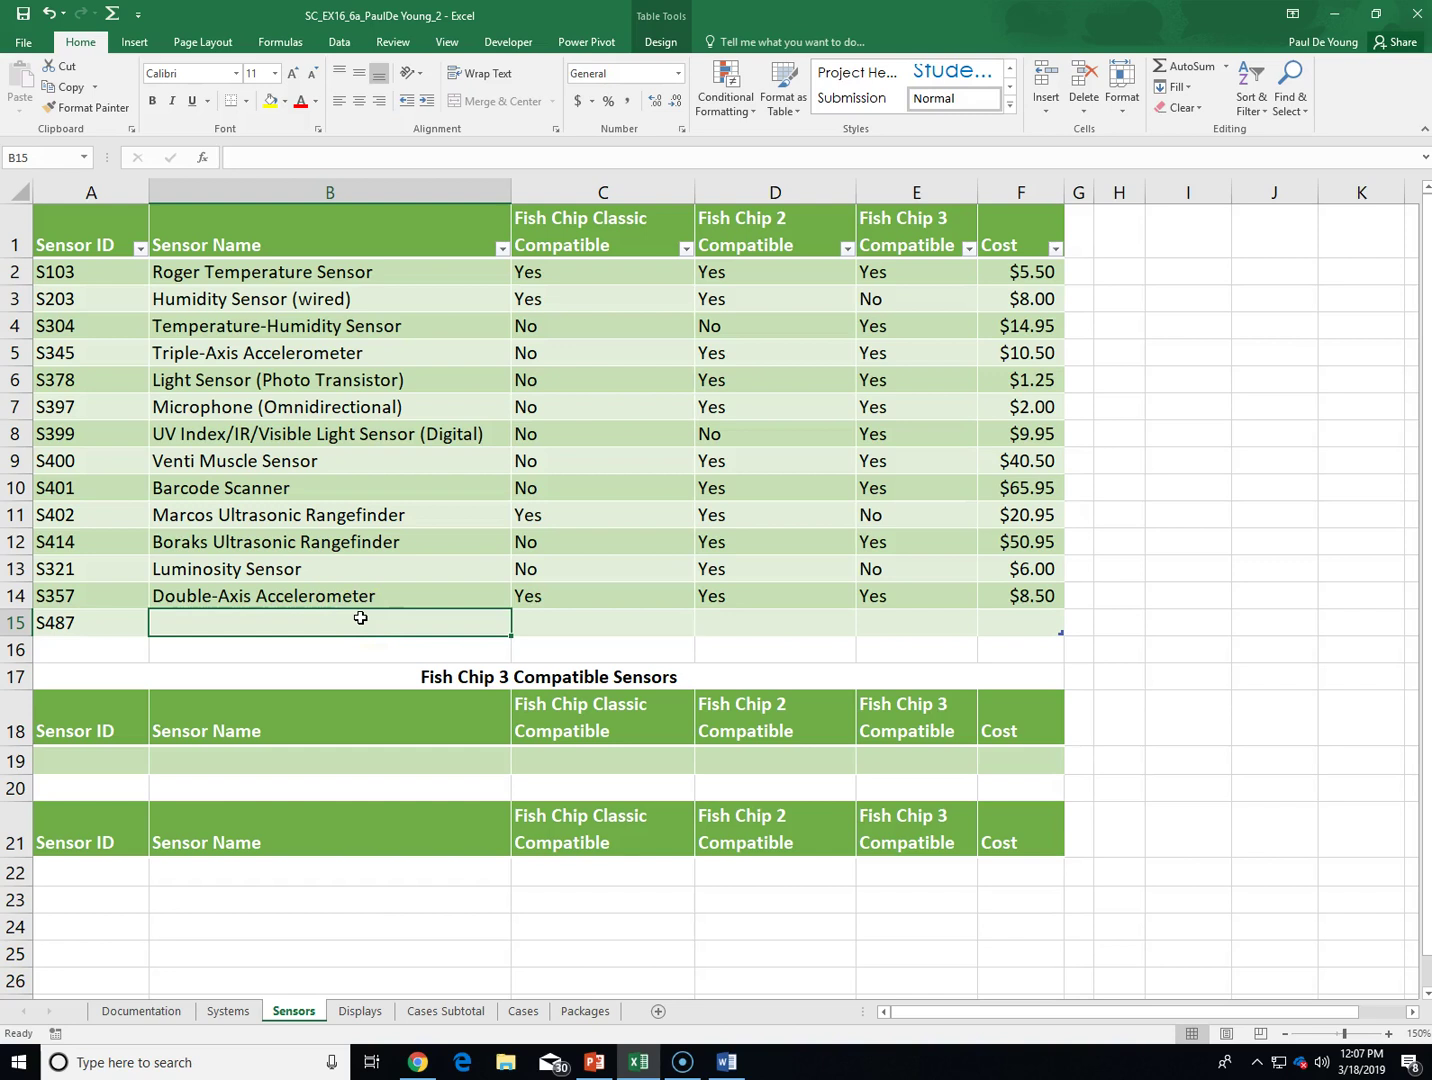
{"action": "type", "text": "A"}
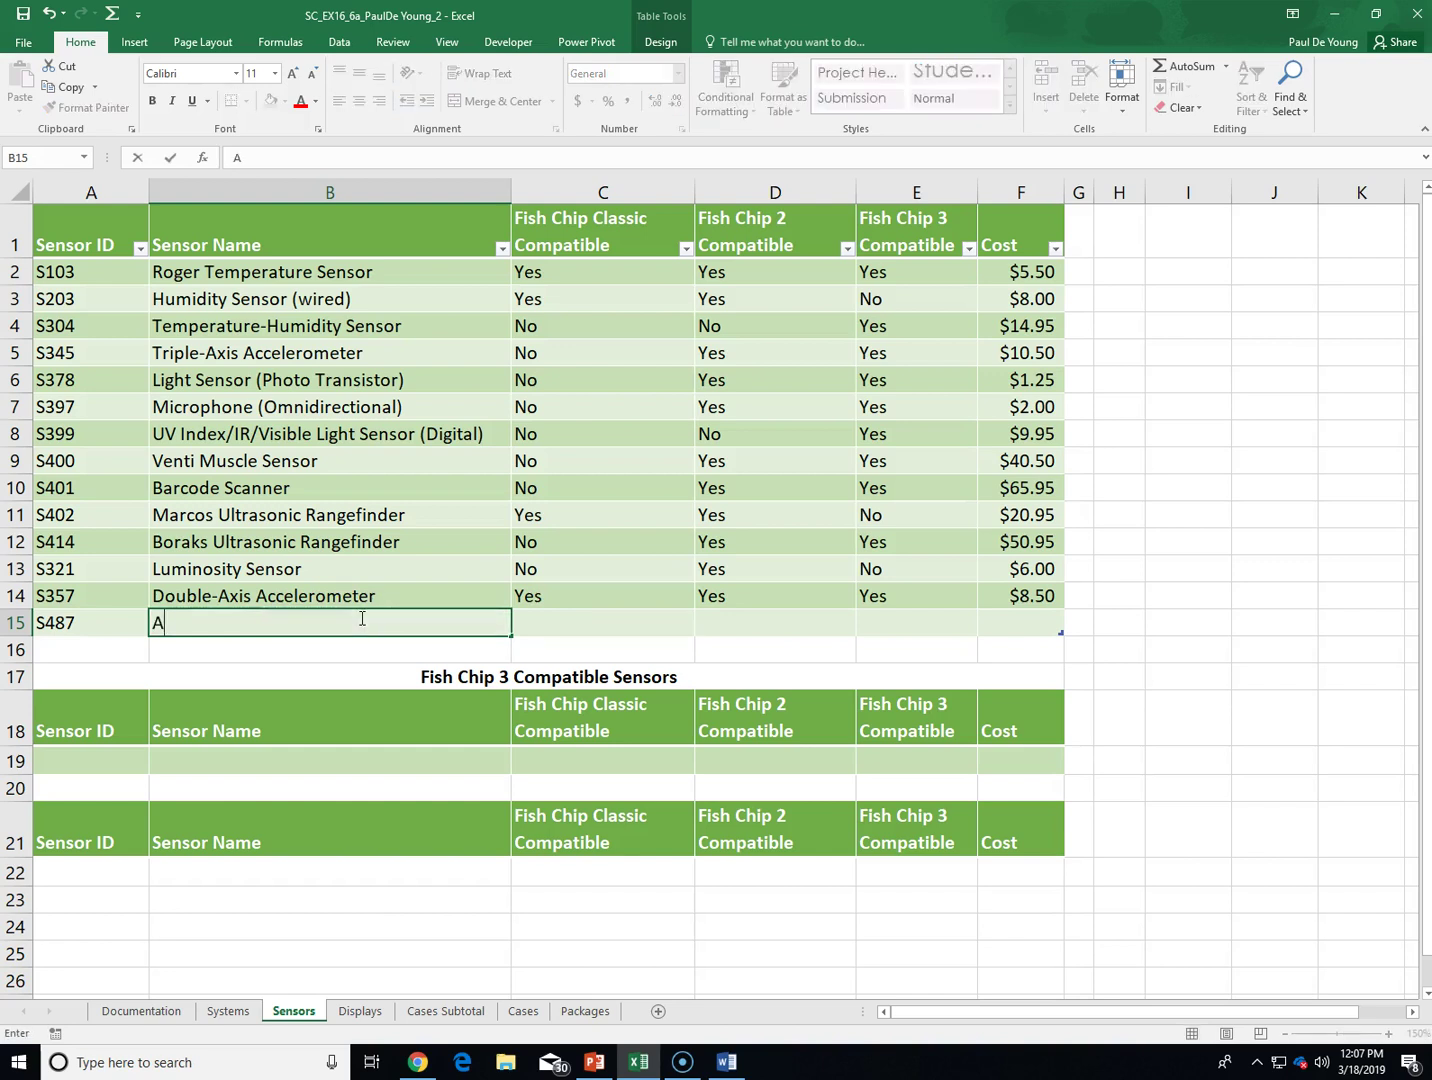
{"action": "type", "text": "di"}
{"action": "key", "text": "Tab"}
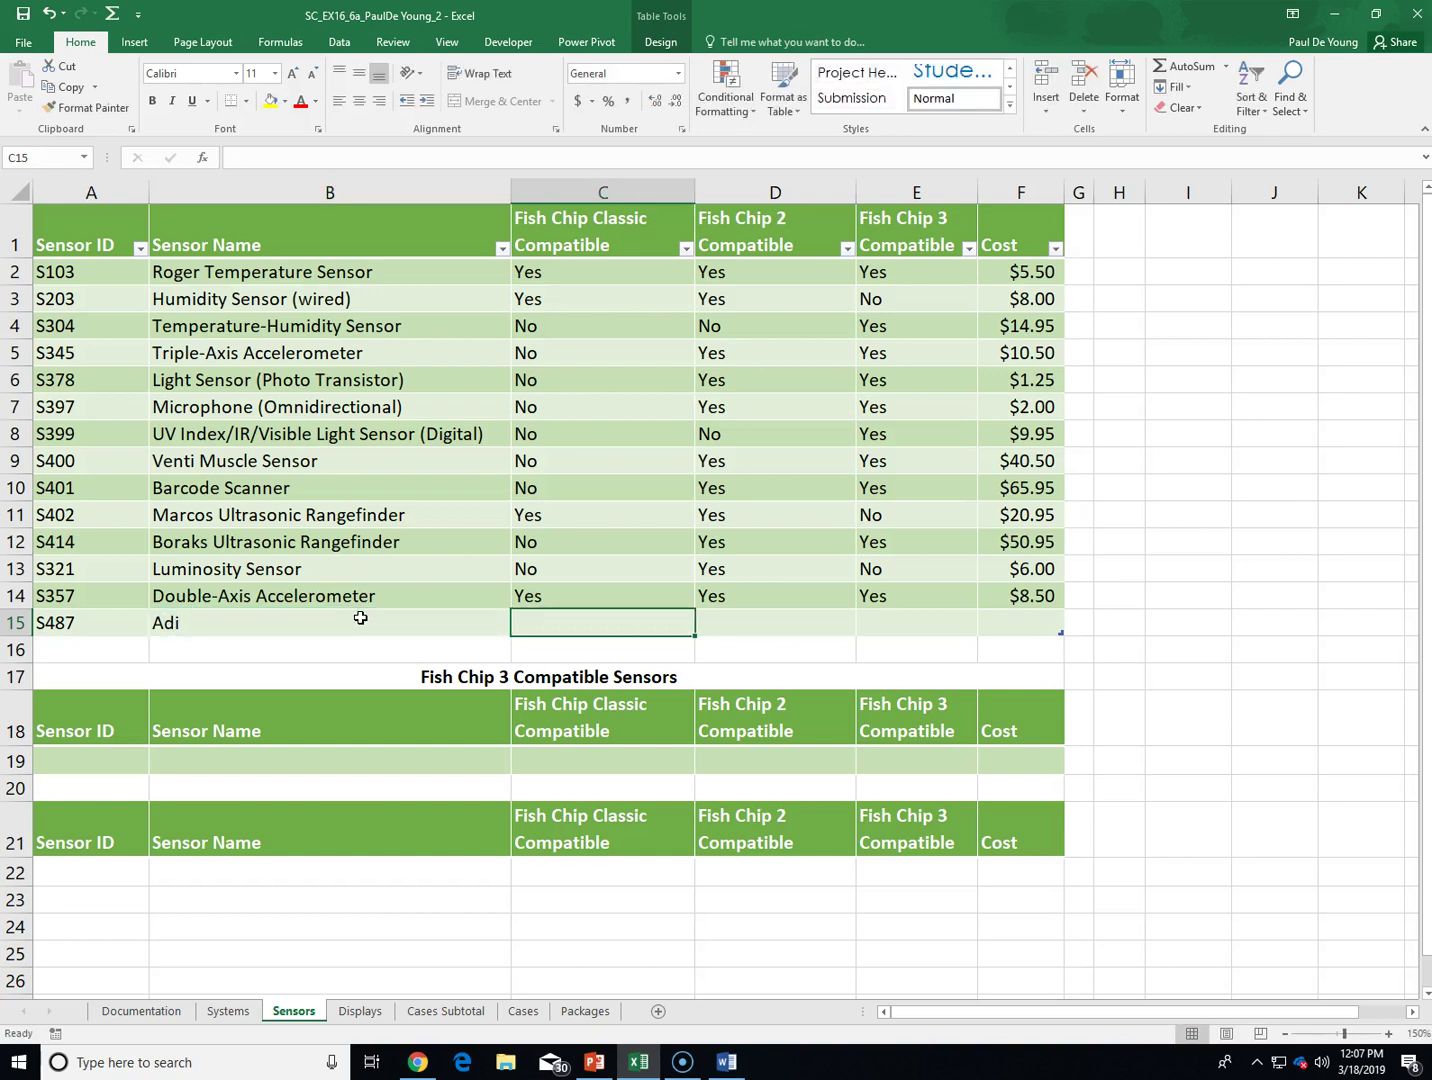
{"action": "type", "text": "Hu"}
{"action": "key", "text": "BackSpace"}
{"action": "key", "text": "BackSpace"}
{"action": "left_click", "coordinate": [360, 620]}
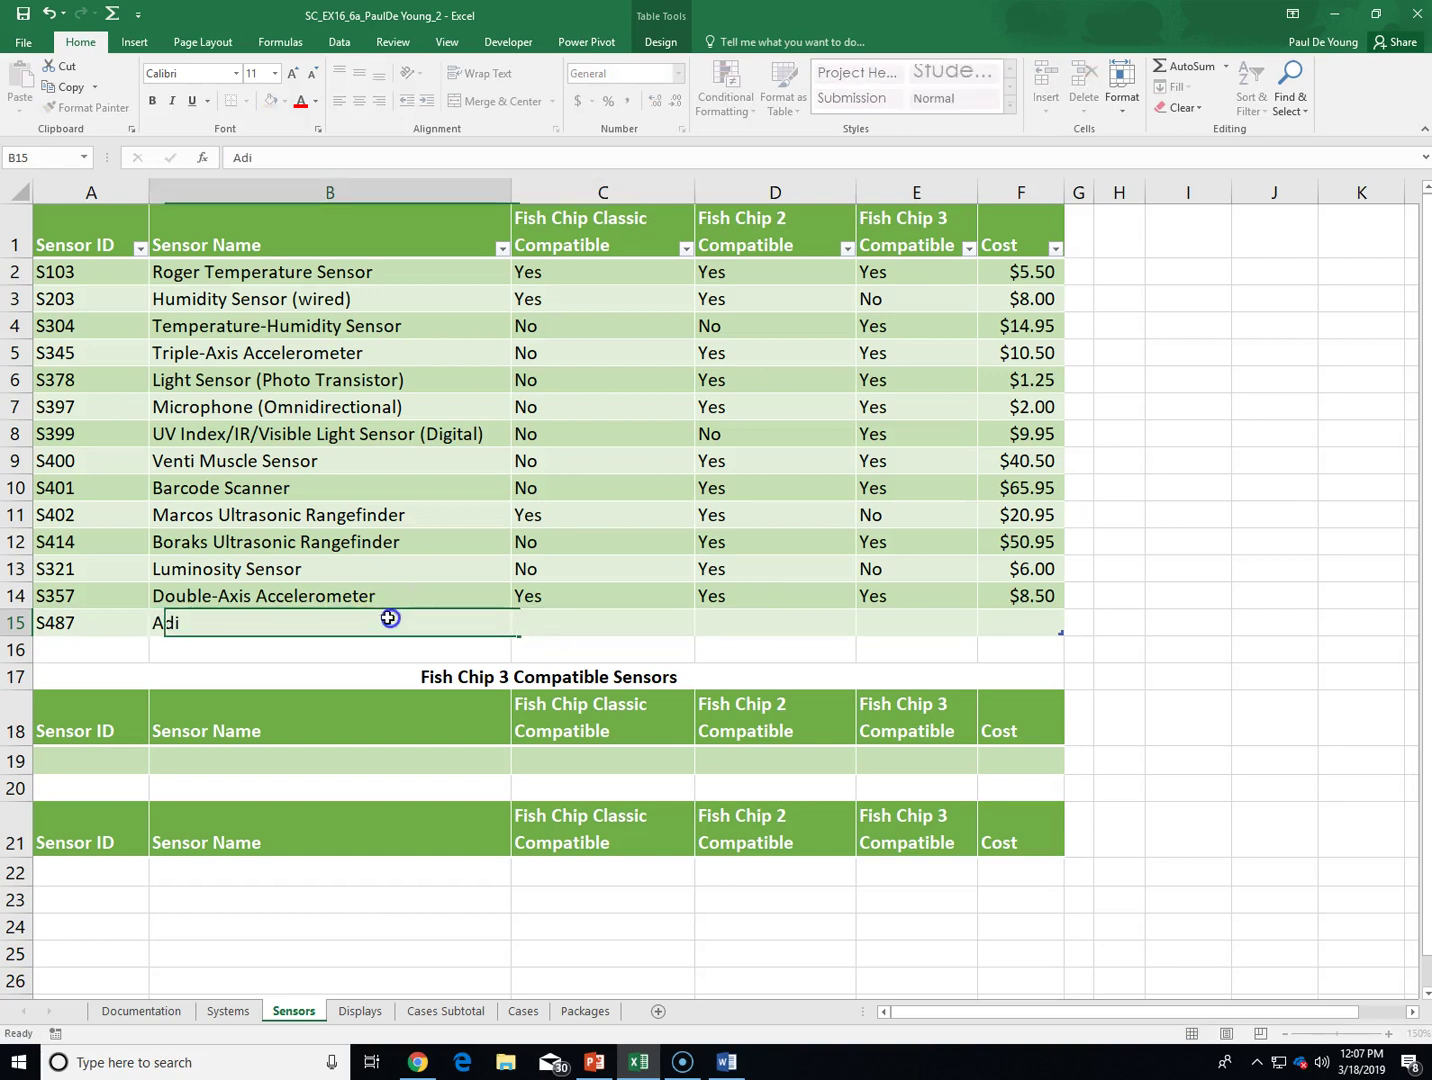
{"action": "double_click", "coordinate": [358, 621]}
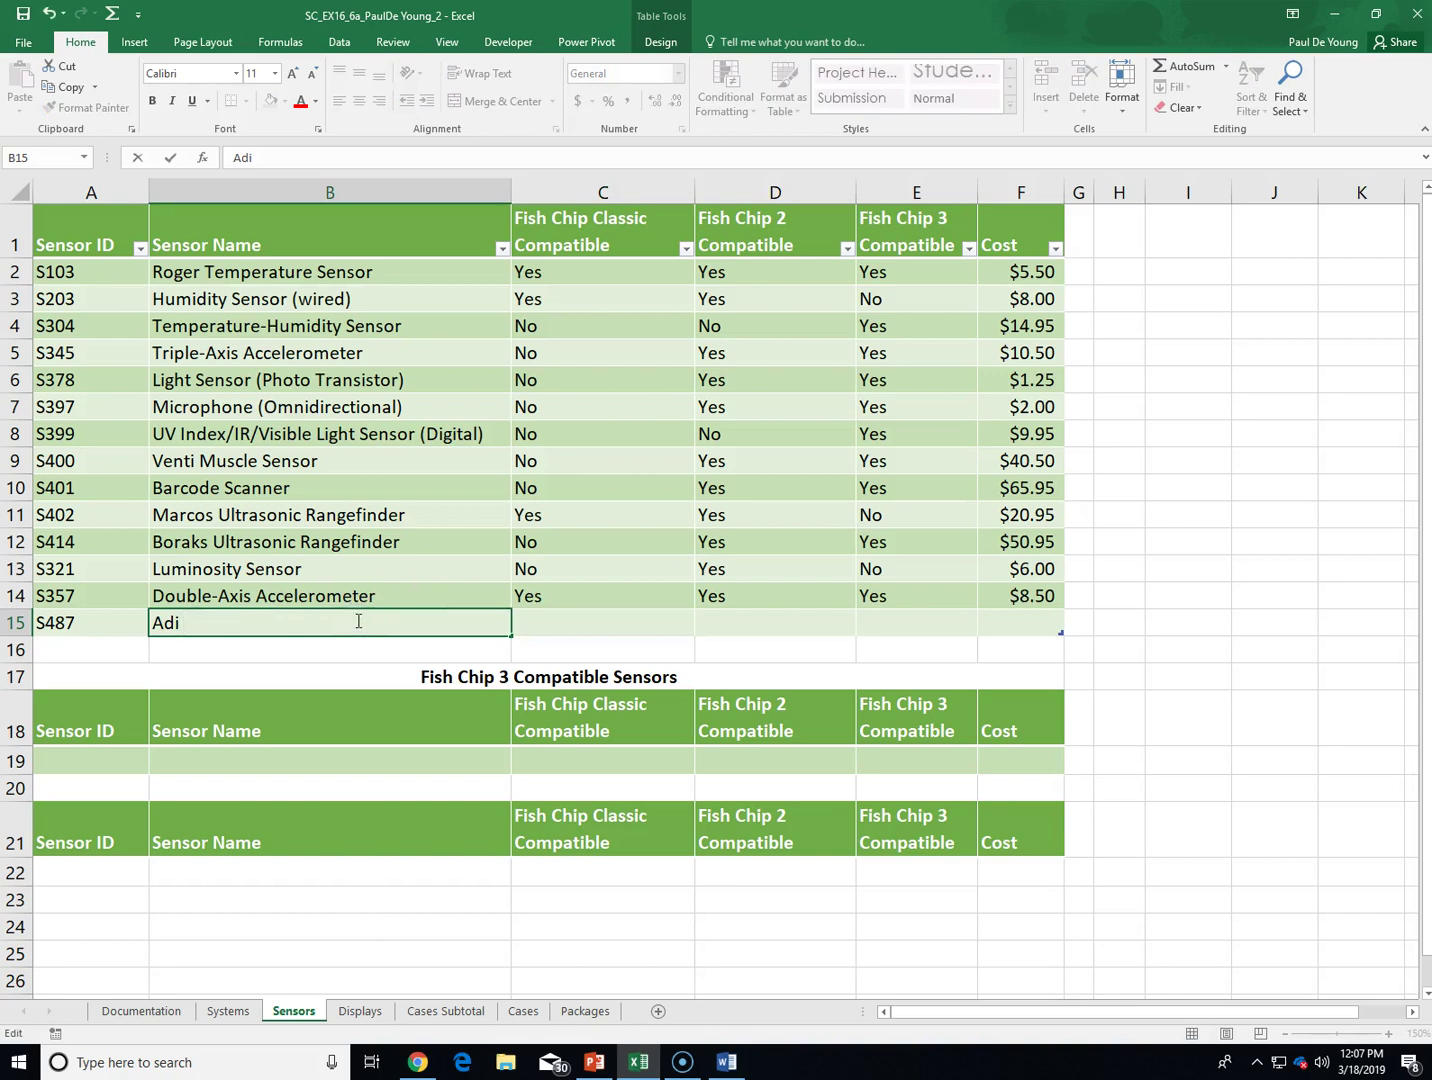
{"action": "type", "text": "Humidity Sensor"}
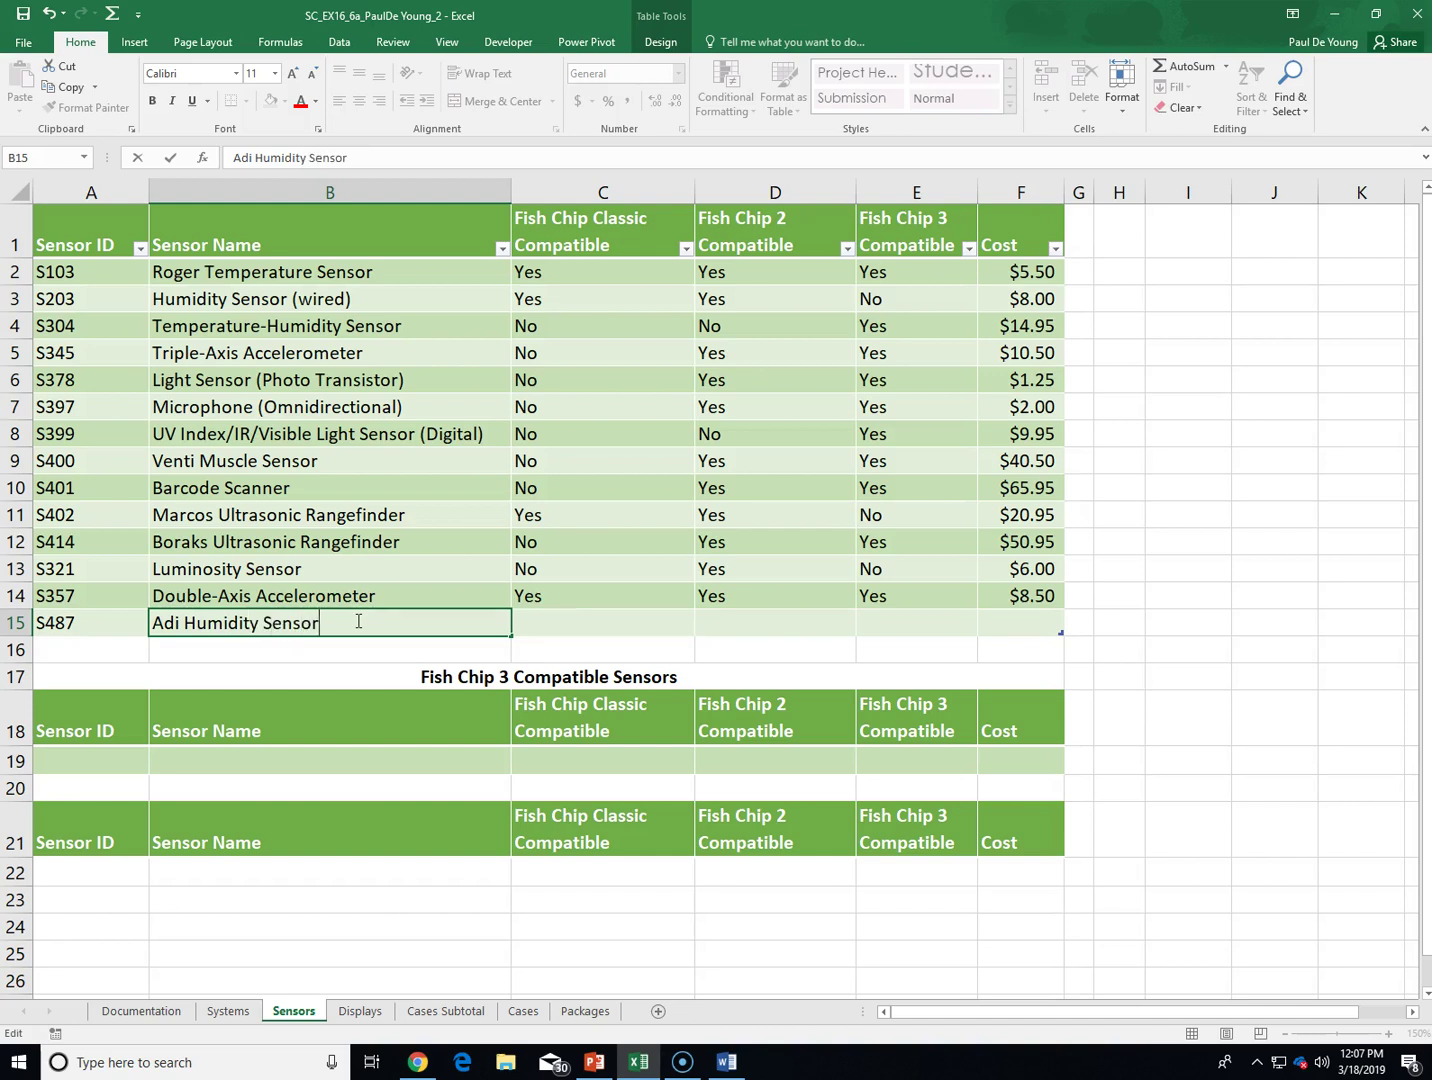
{"action": "key", "text": "Tab"}
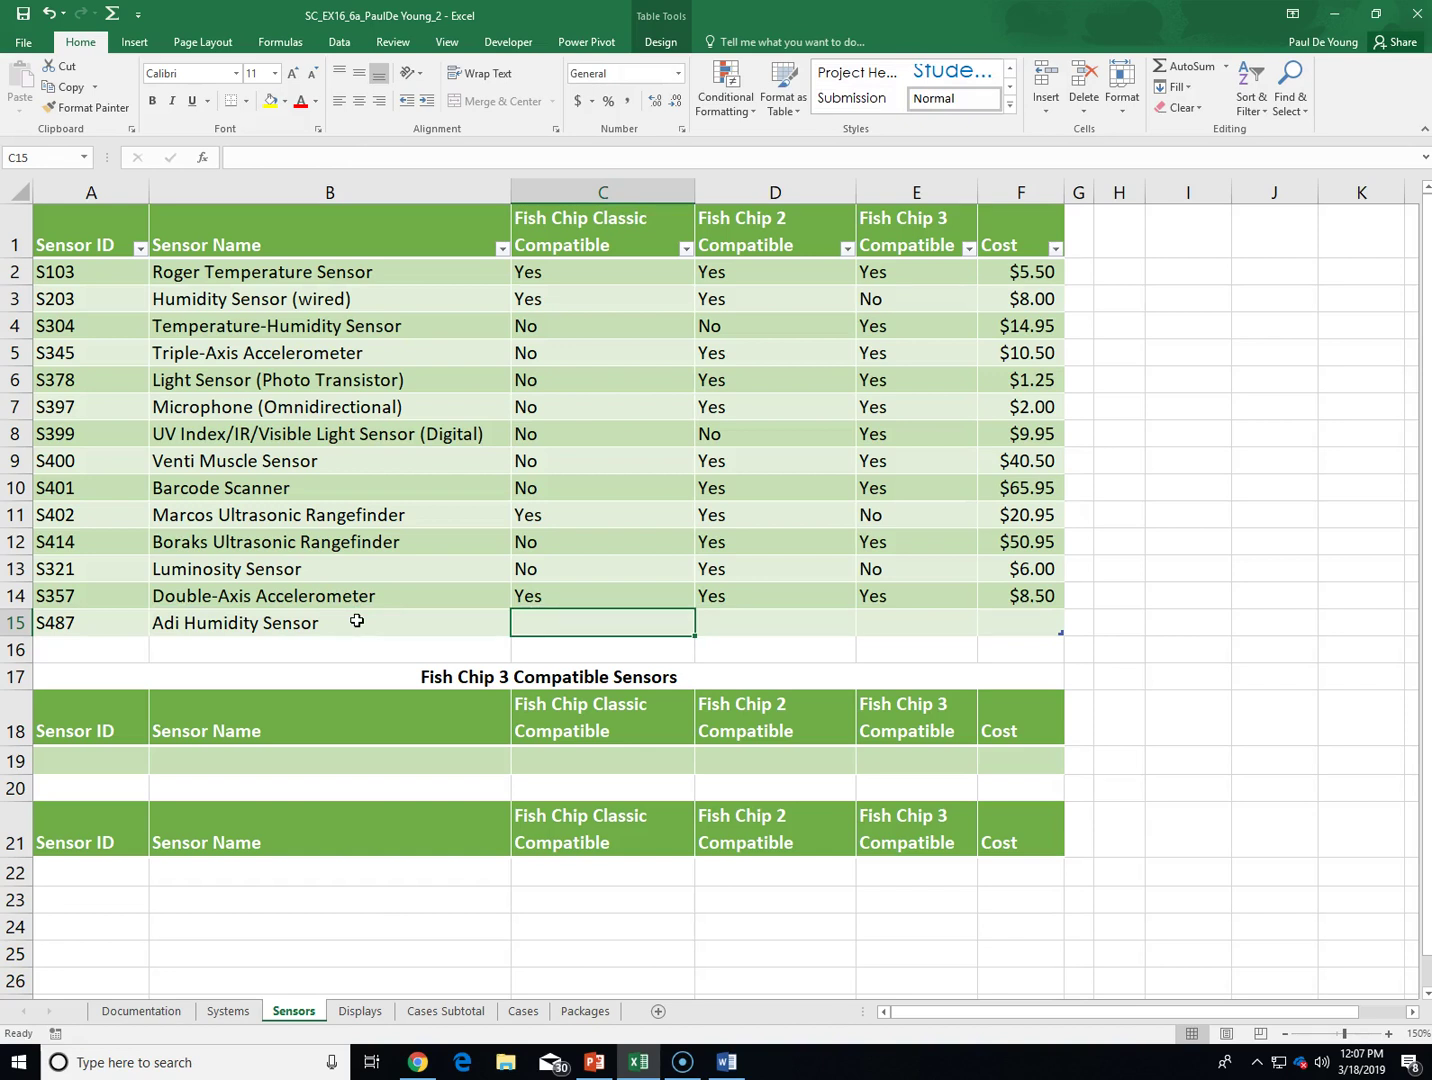
- Complete the S487 record with Yes for Fish Chip Classic, Yes for Fish Chip 2, No for Fish Chip 3, and a cost of 5.5
{"action": "type", "text": "Yes"}
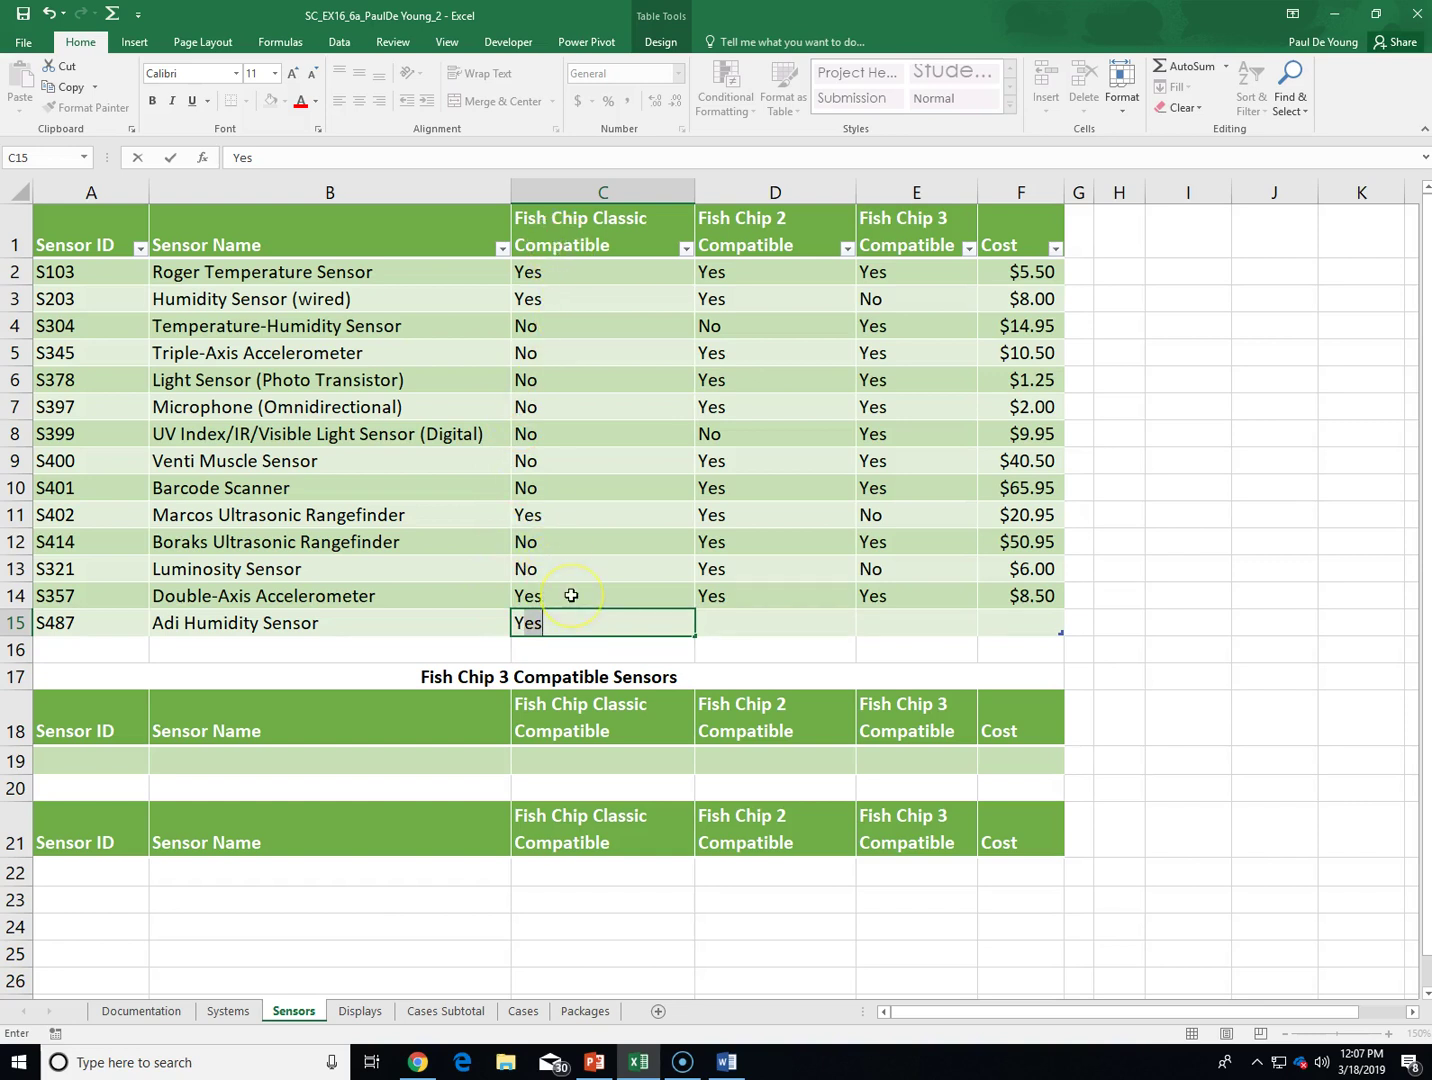
{"action": "key", "text": "Tab"}
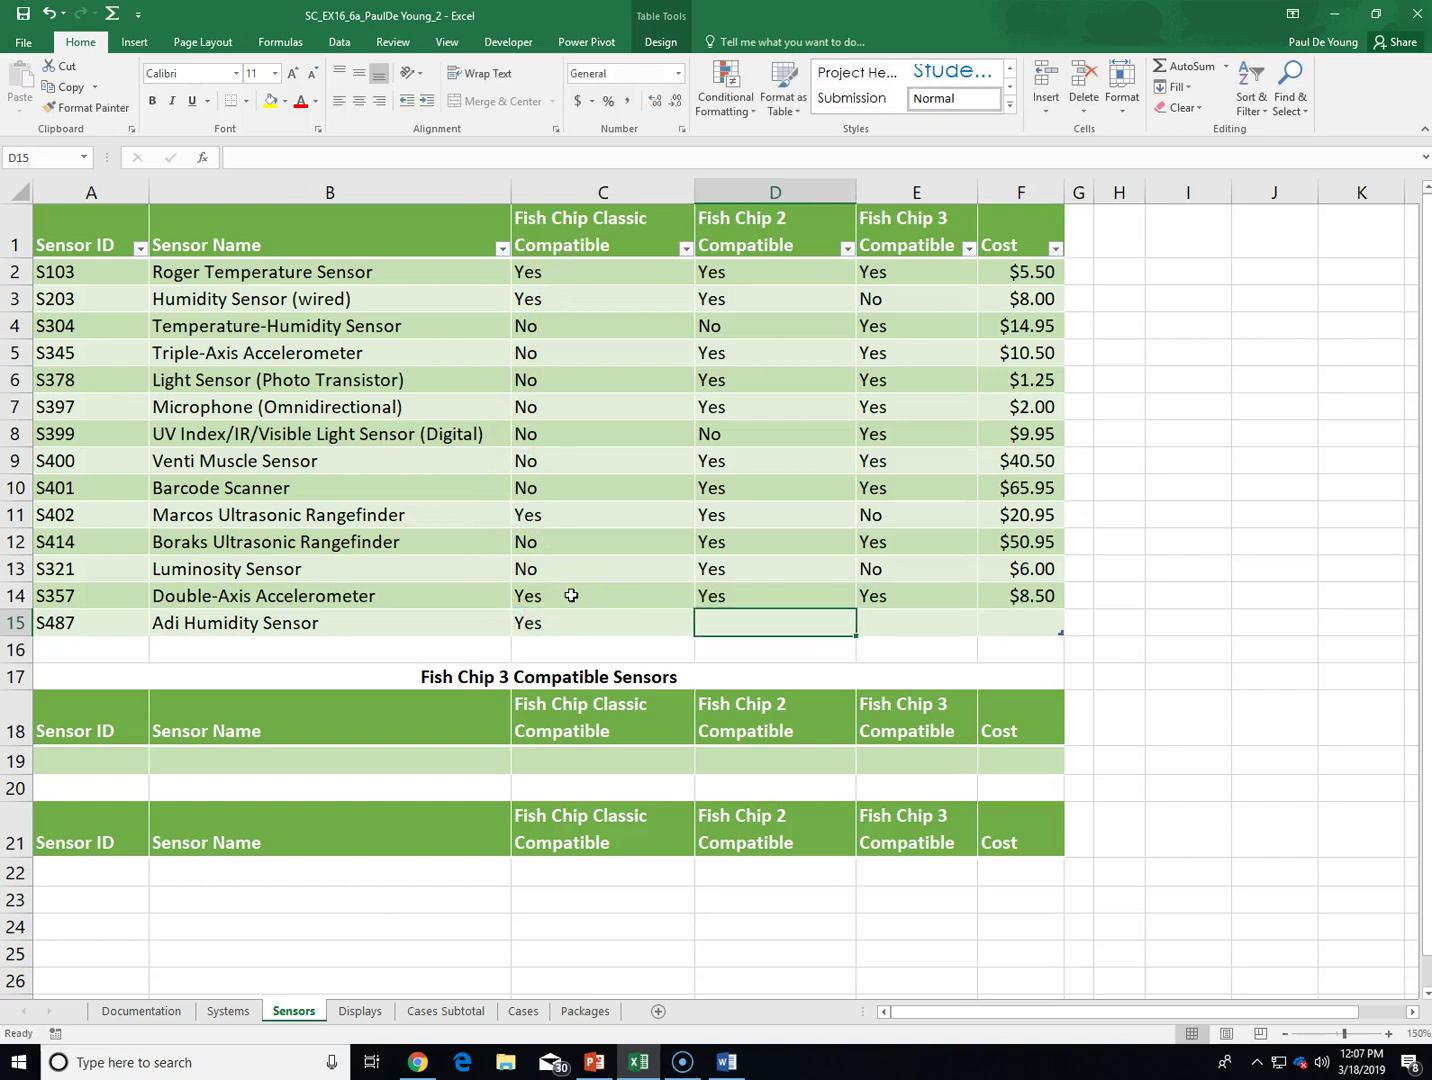
{"action": "type", "text": "Yes"}
{"action": "key", "text": "Tab"}
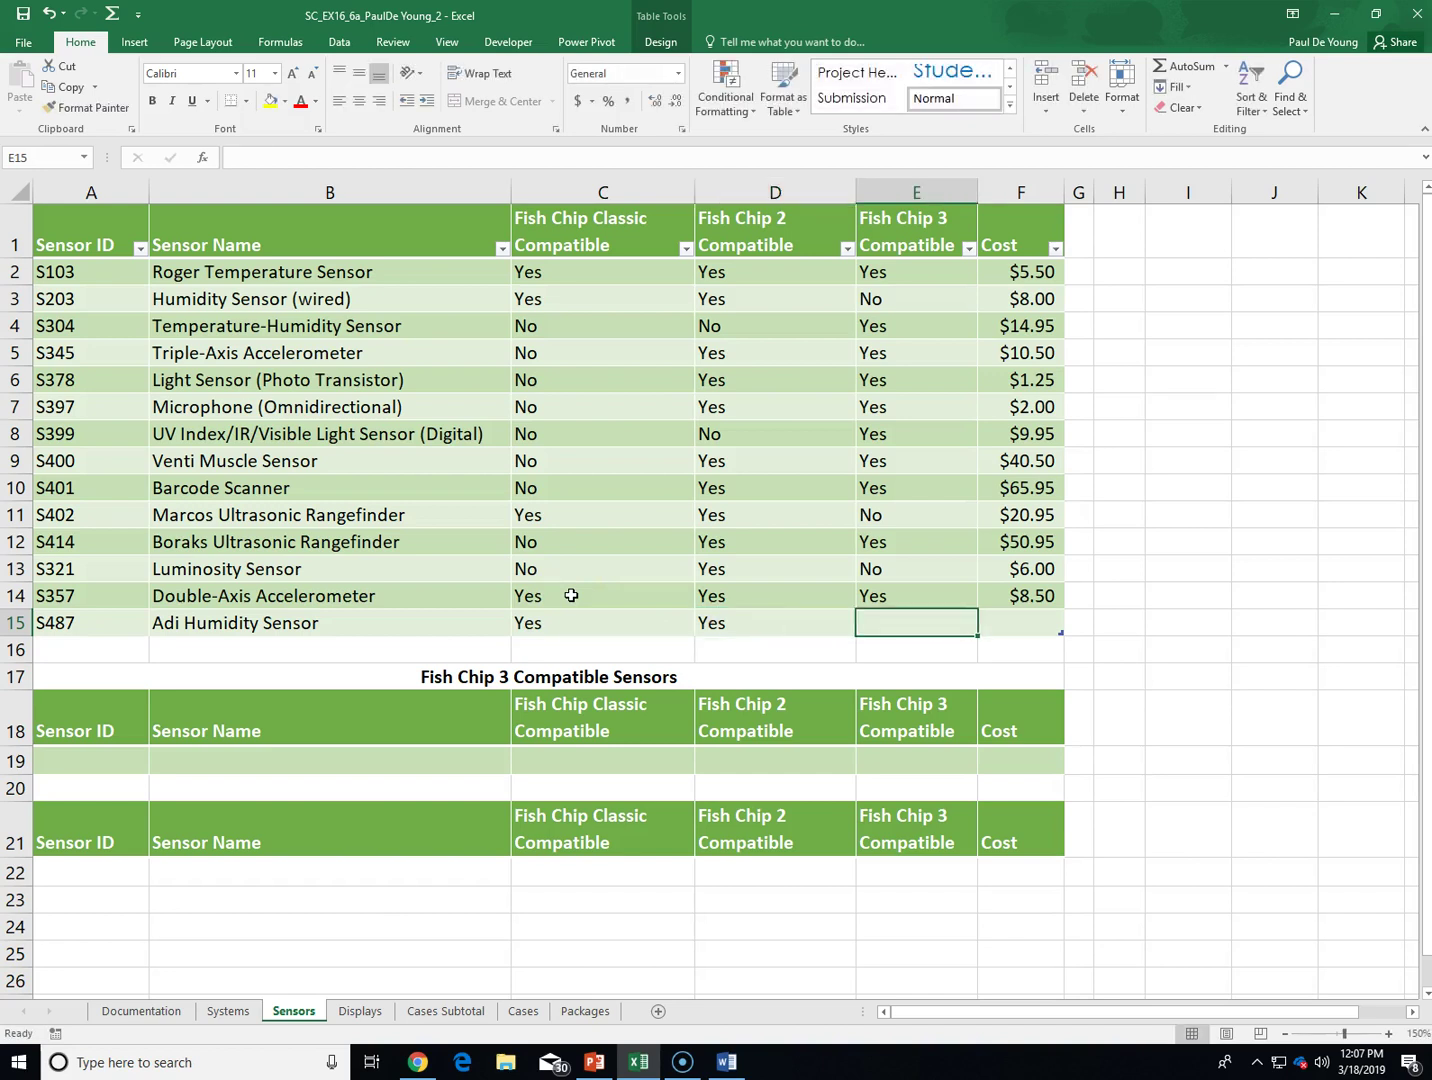
{"action": "type", "text": "No"}
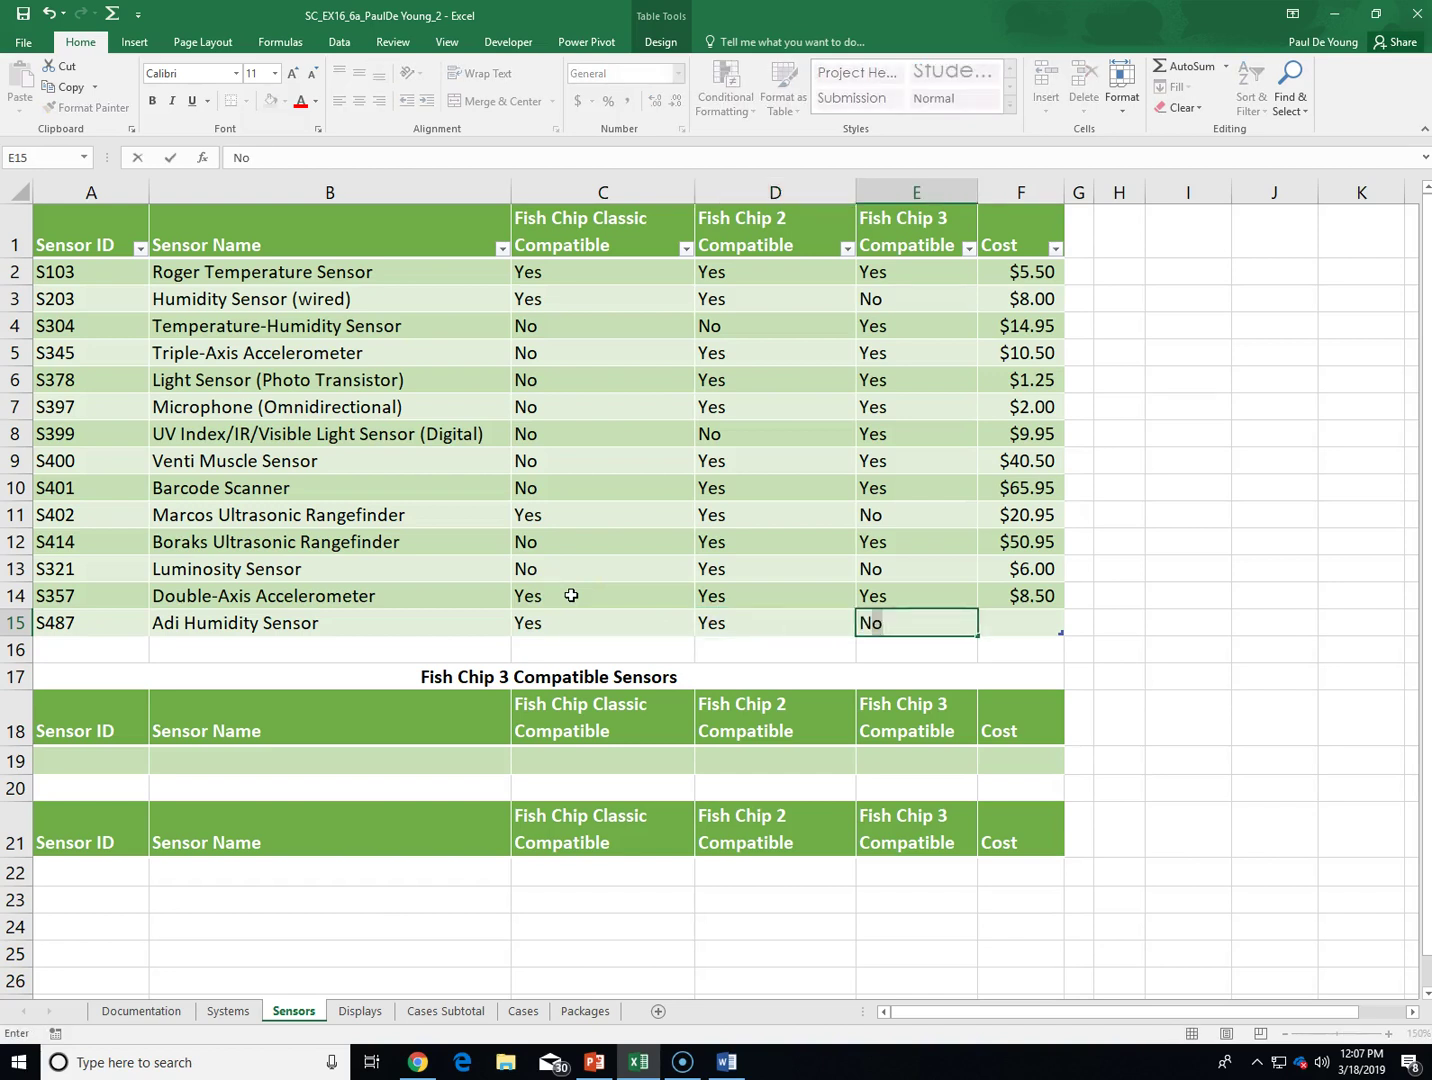
{"action": "key", "text": "Tab"}
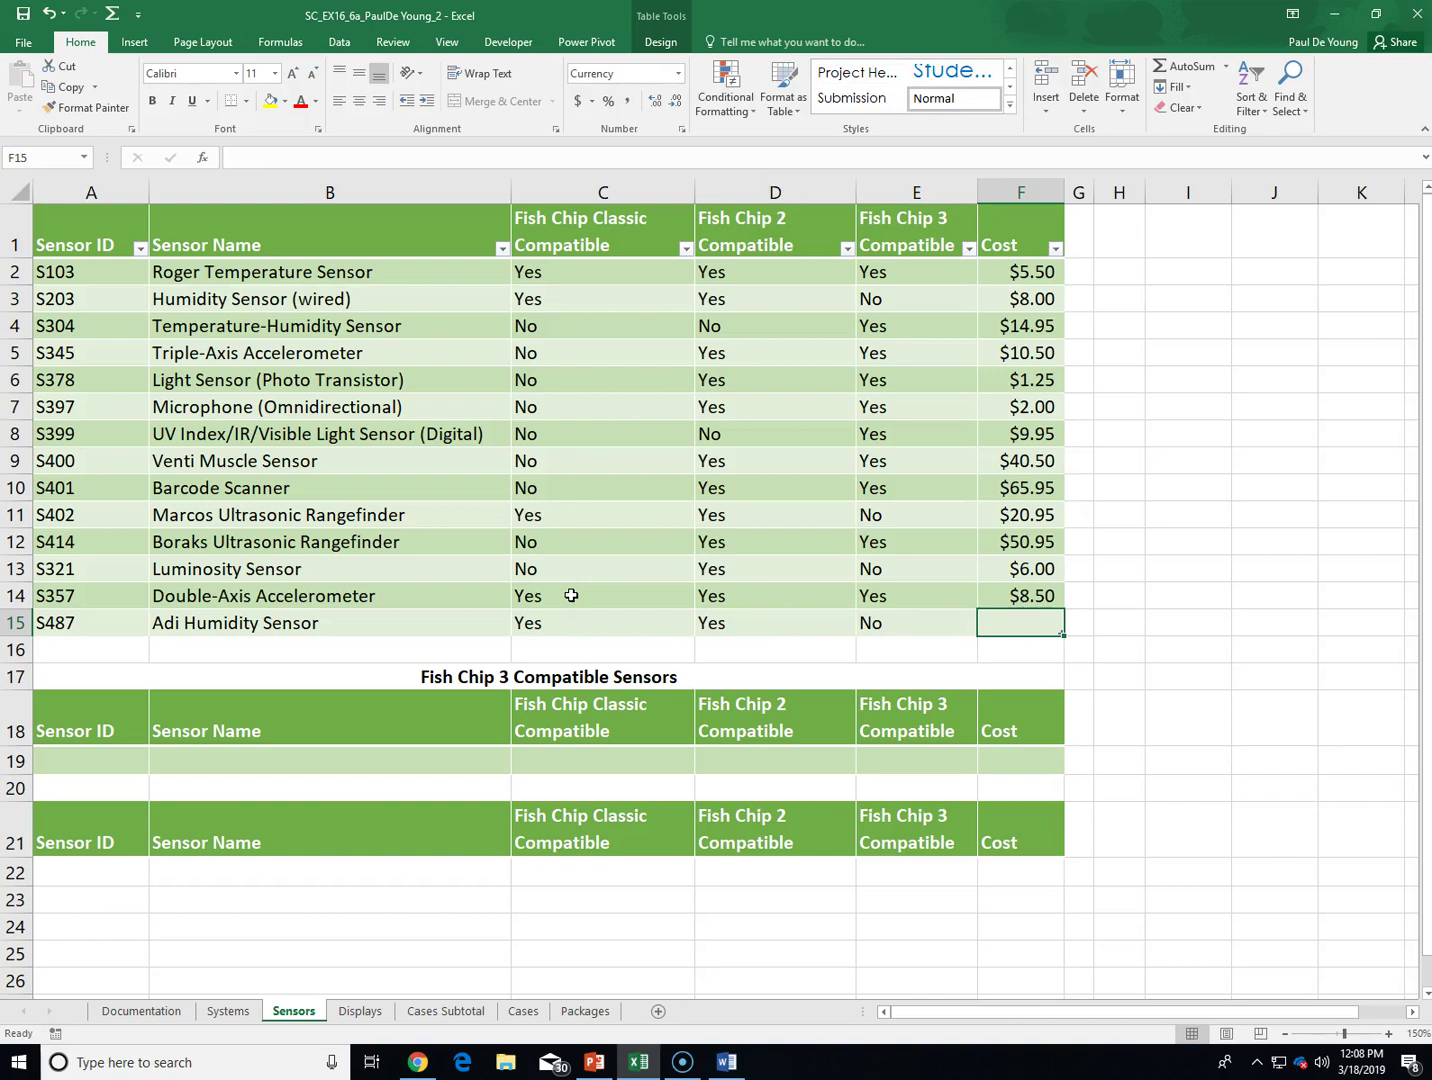
{"action": "type", "text": "5.5"}
{"action": "key", "text": "Return"}
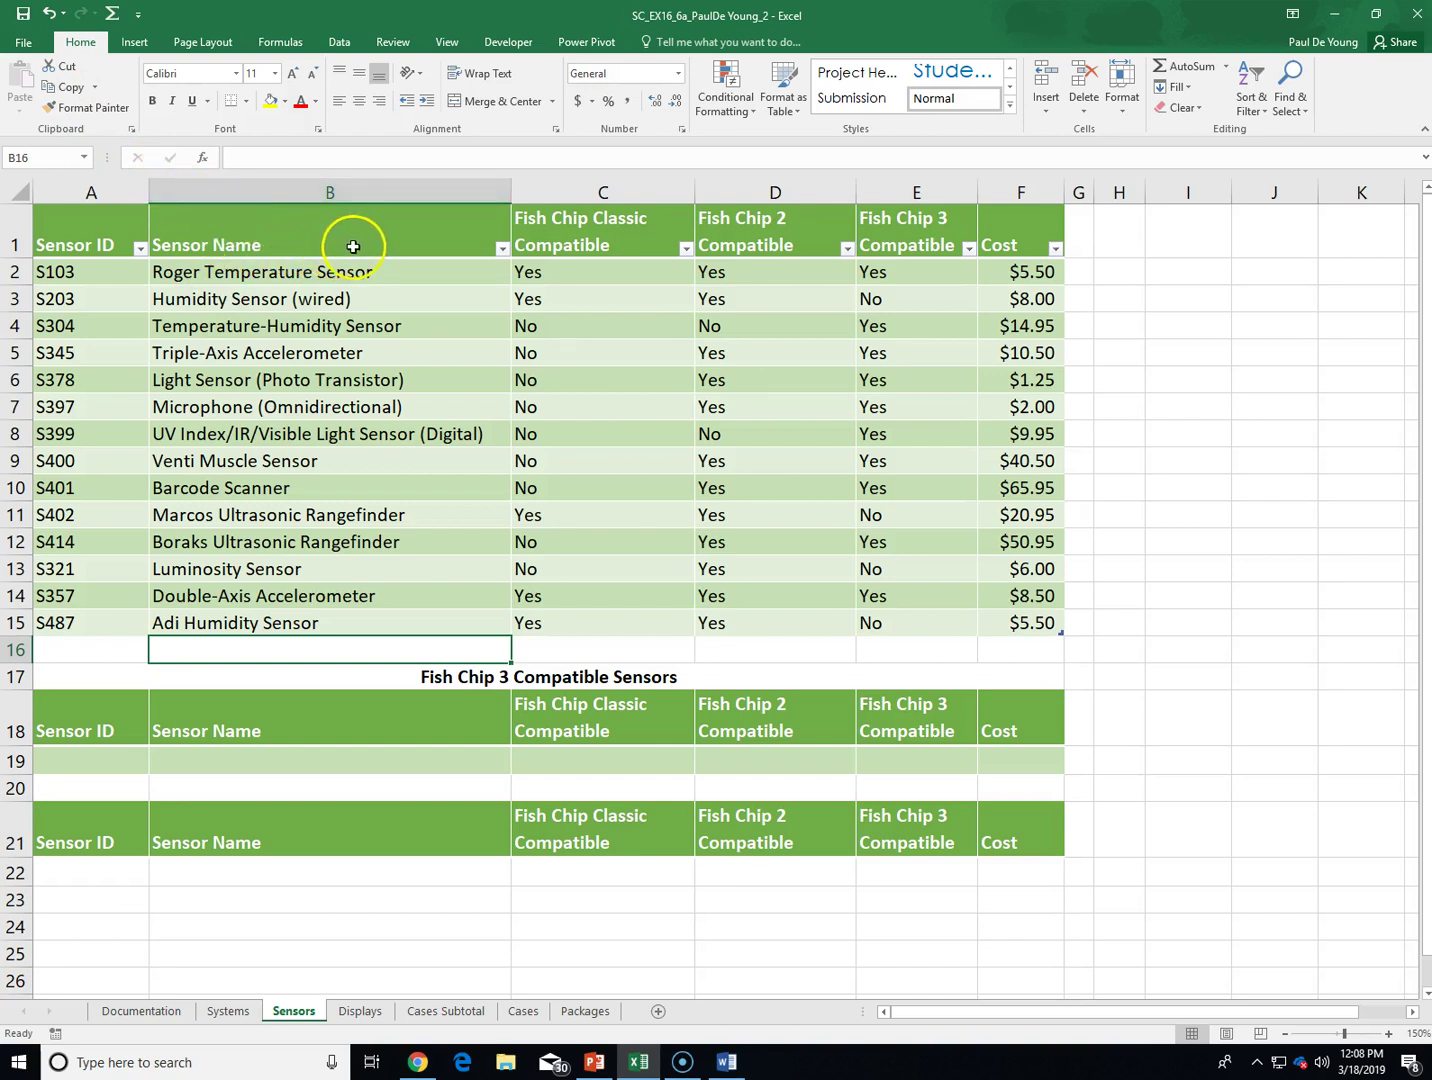
- Sort the upper Sensors table by the Cost column from smallest to largest
{"action": "left_click", "coordinate": [1055, 250]}
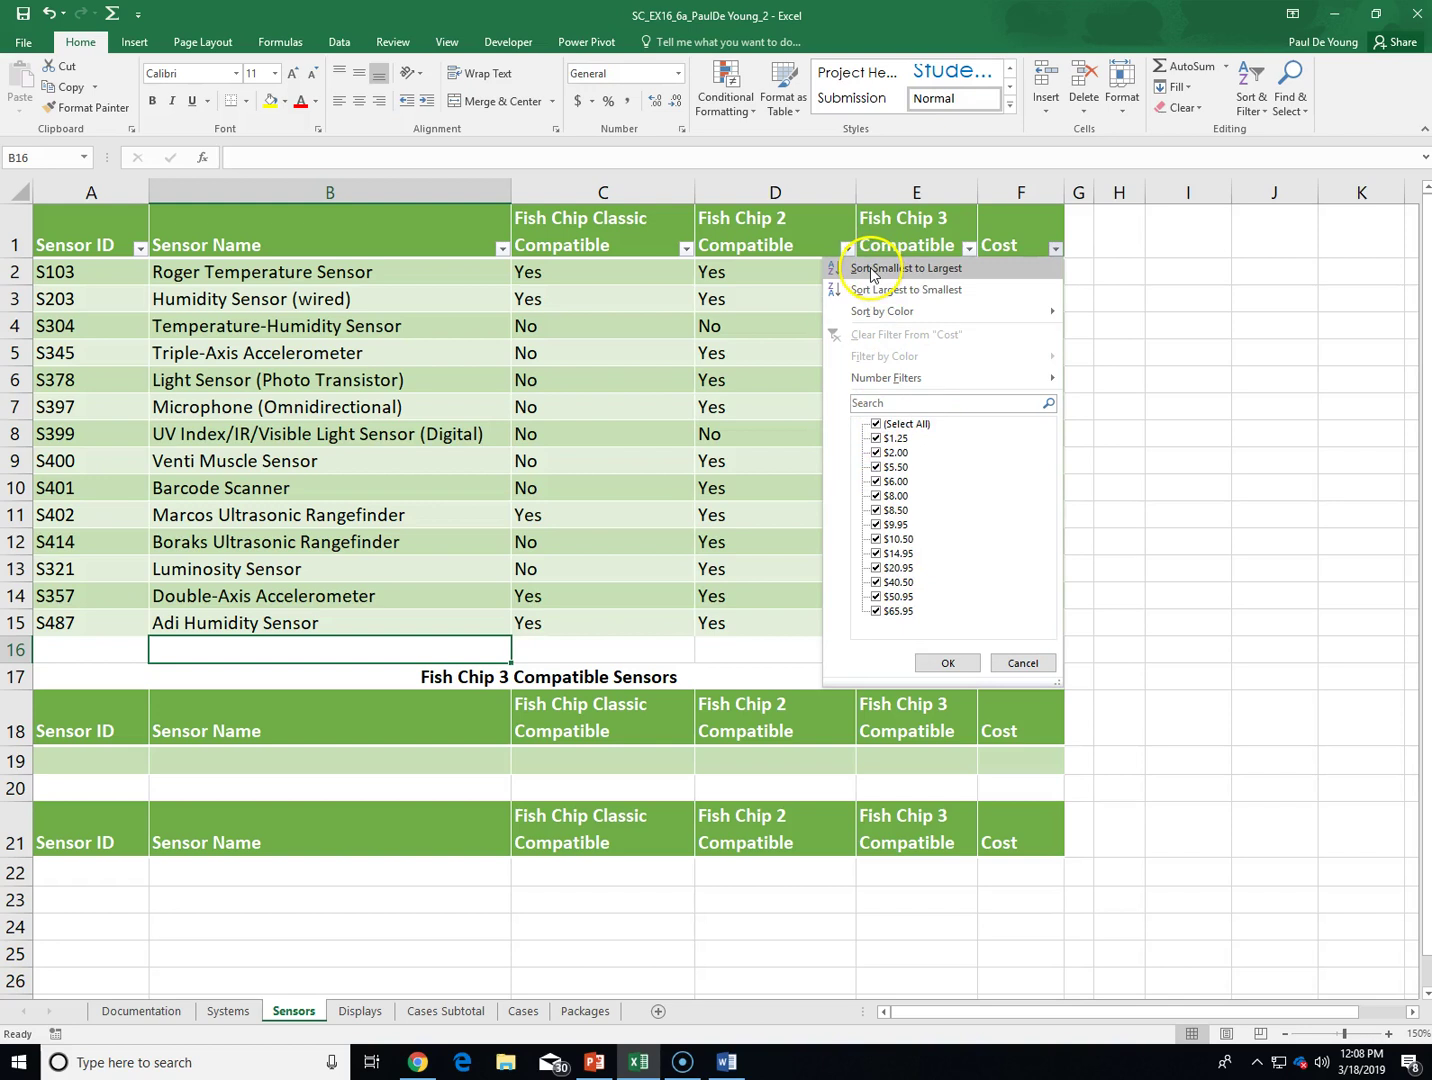
{"action": "left_click", "coordinate": [1189, 312]}
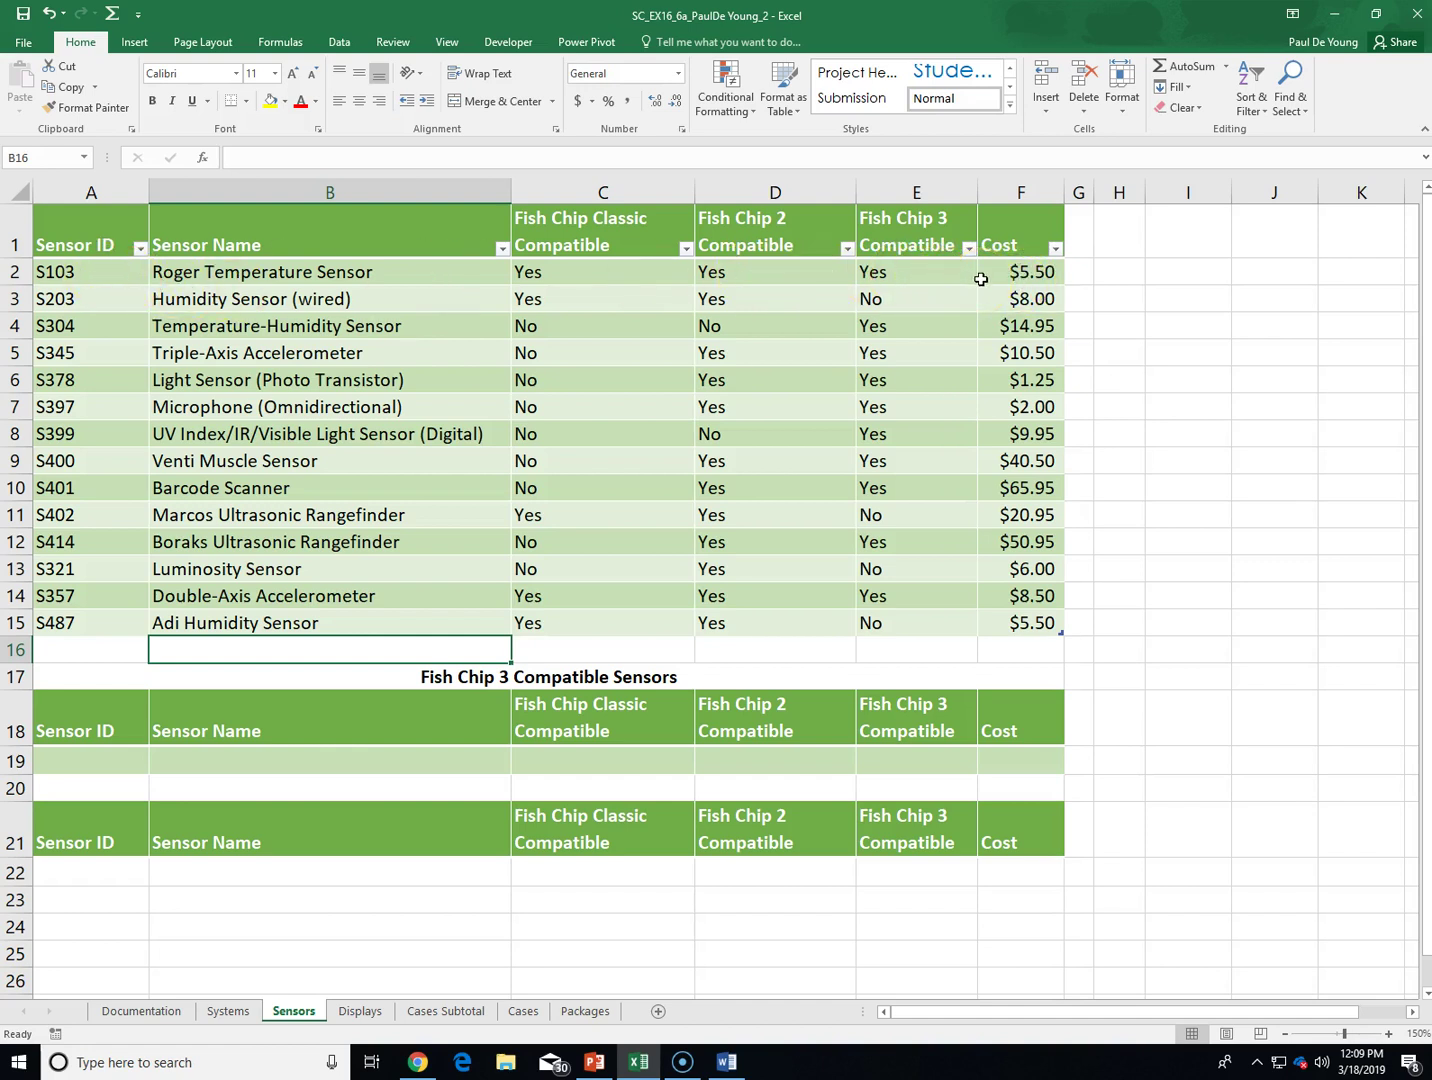
{"action": "left_click", "coordinate": [1055, 250]}
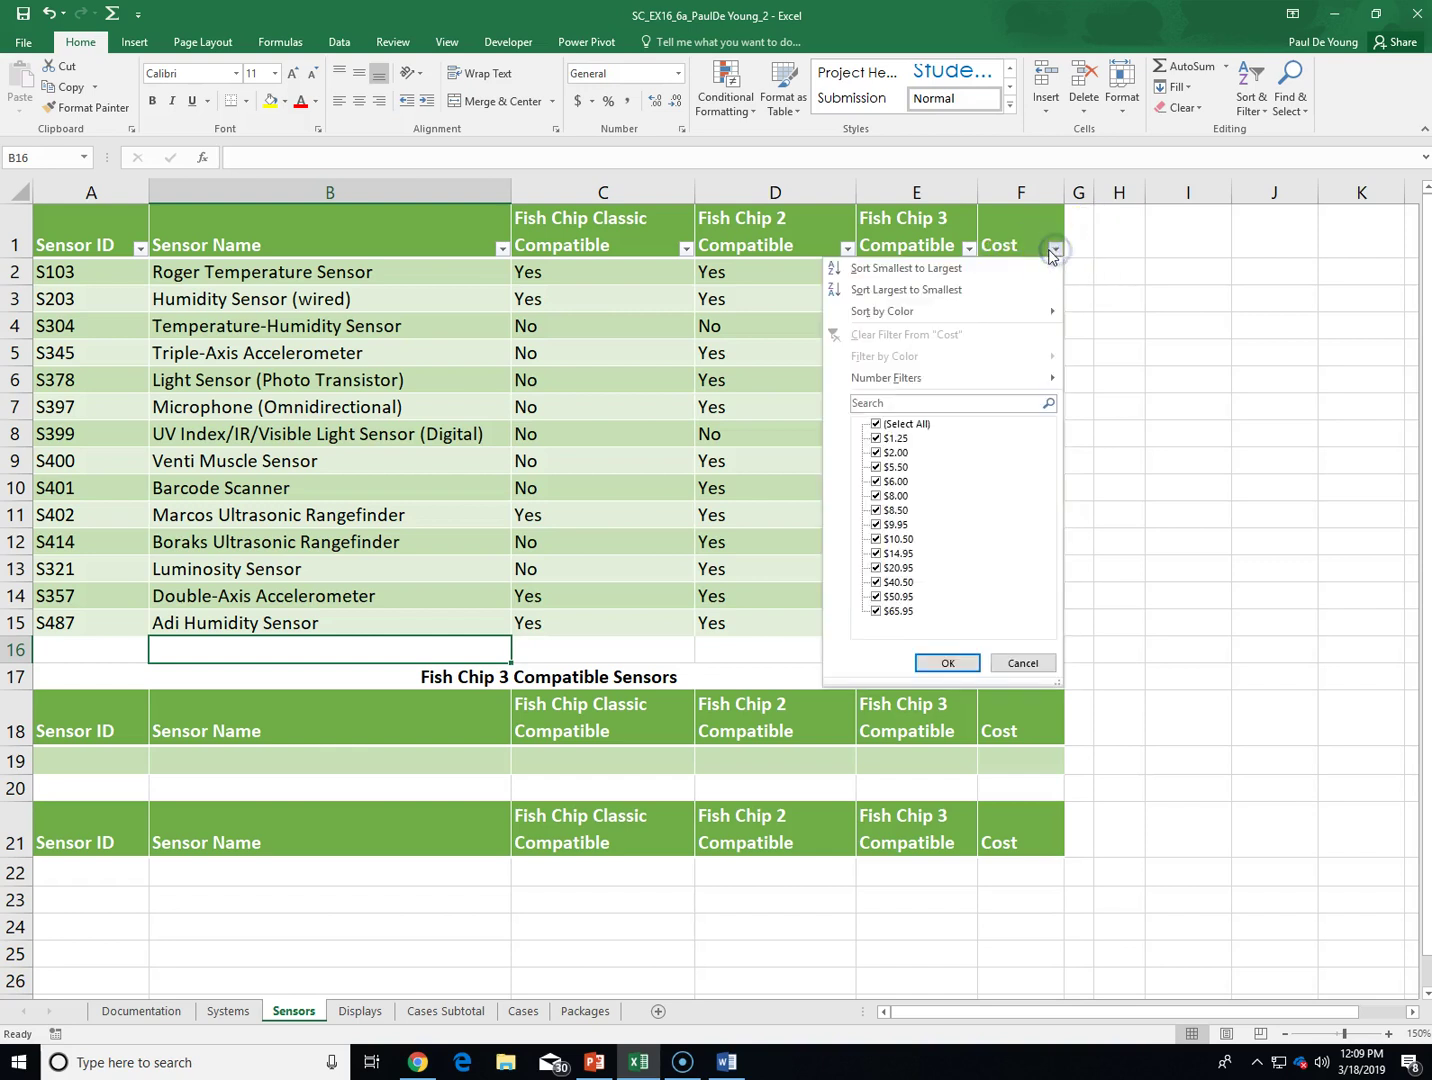
{"action": "left_click", "coordinate": [987, 268]}
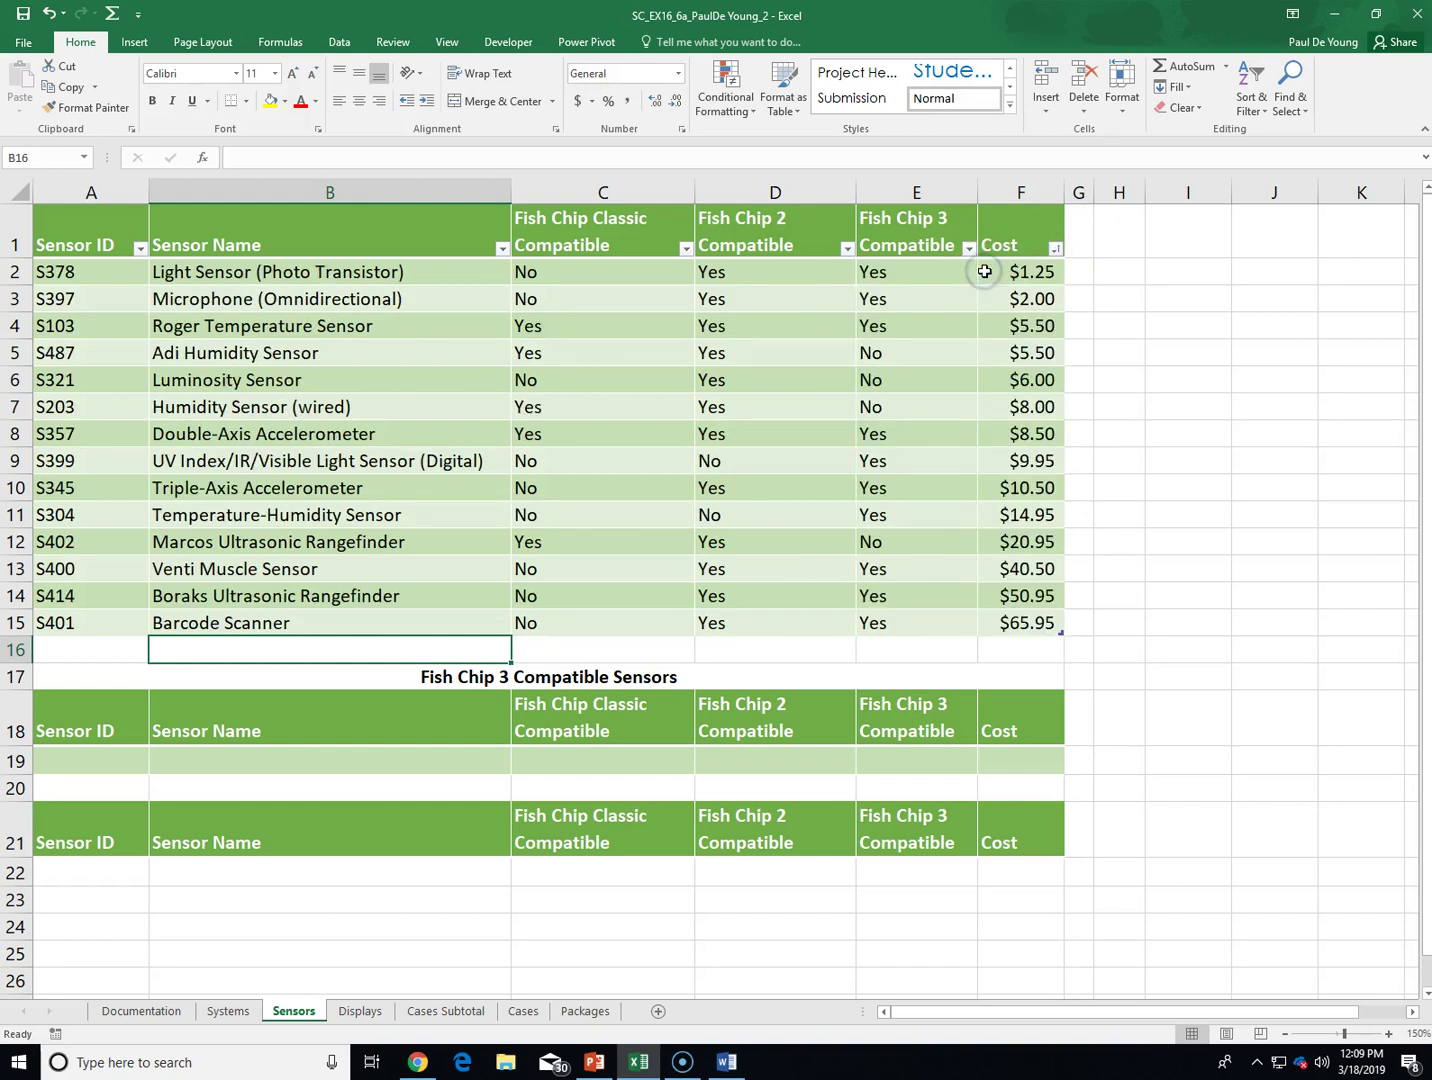